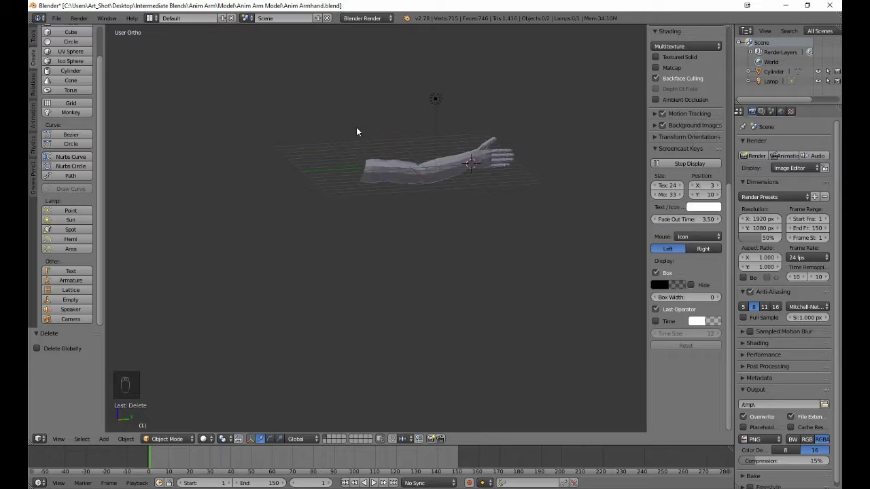
Duplicate the arm mesh in place, move the copy to layer 2, and show only that layer.
{"action": "right_click", "coordinate": [383, 180]}
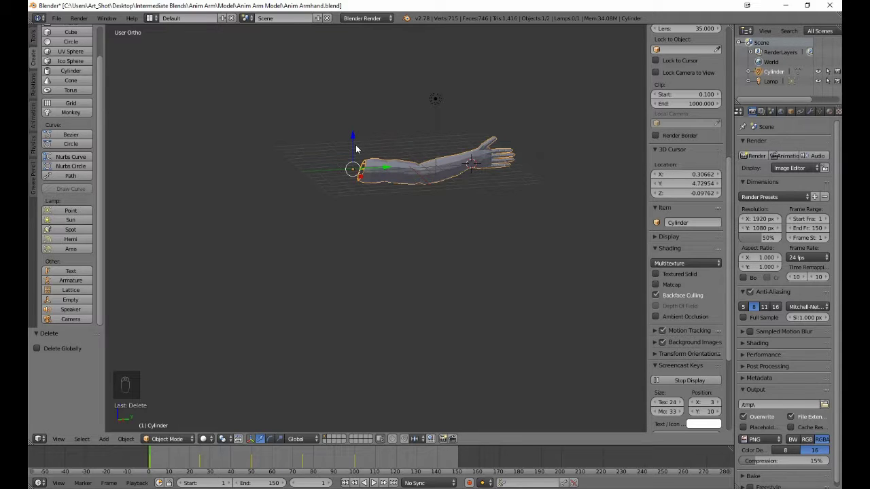
{"action": "key", "text": "shift+d"}
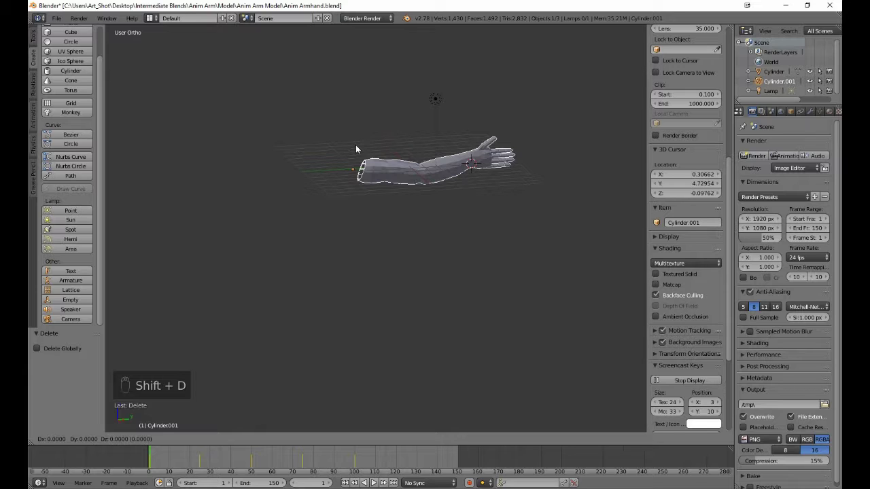
{"action": "right_click", "coordinate": [356, 149]}
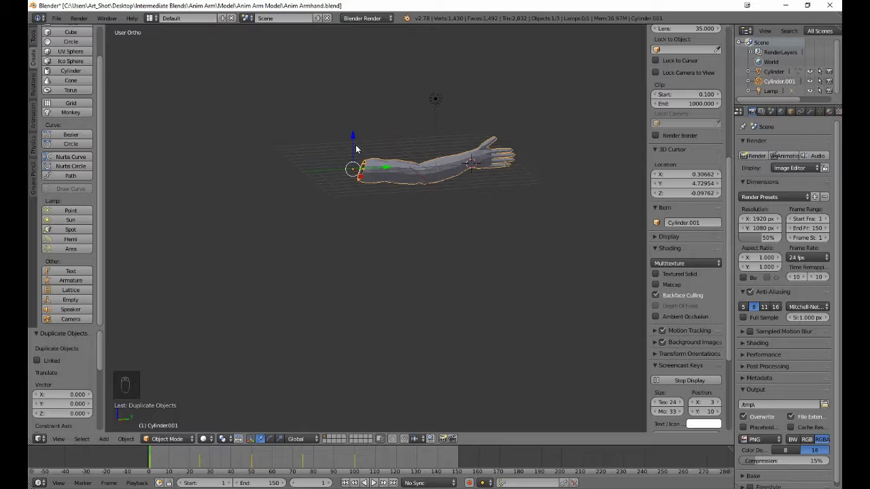
{"action": "key", "text": "m"}
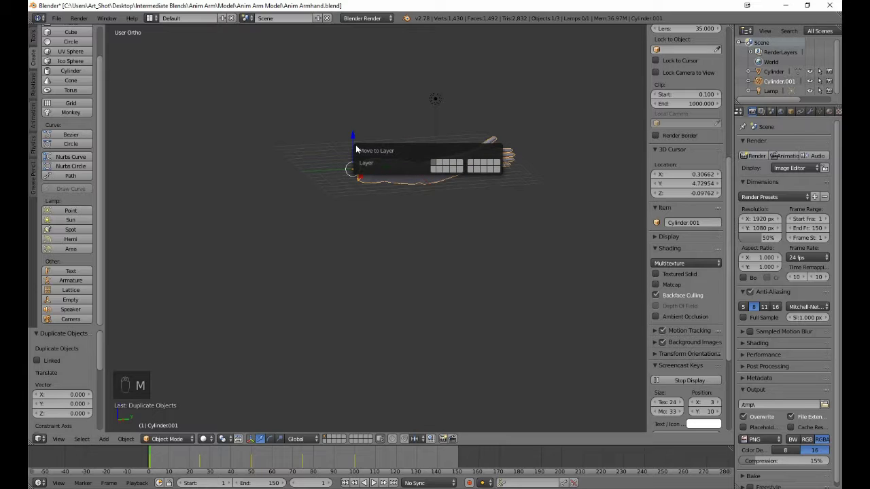
{"action": "left_click", "coordinate": [439, 165]}
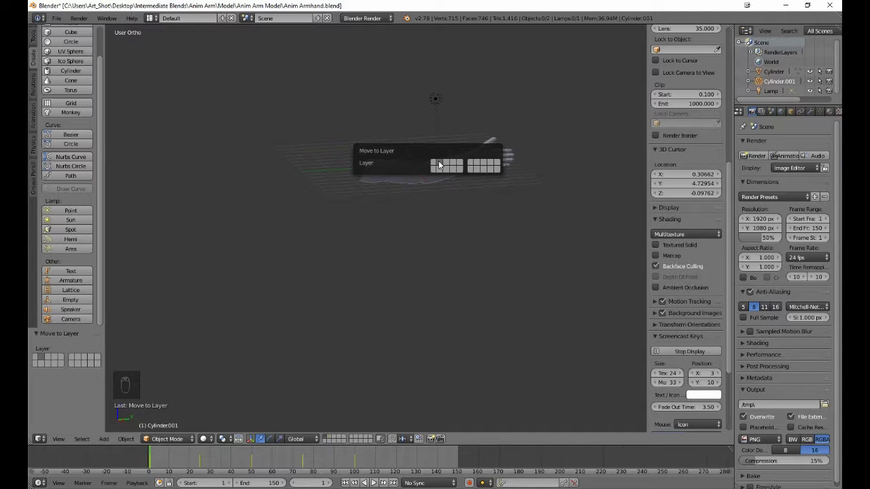
{"action": "left_click", "coordinate": [329, 440]}
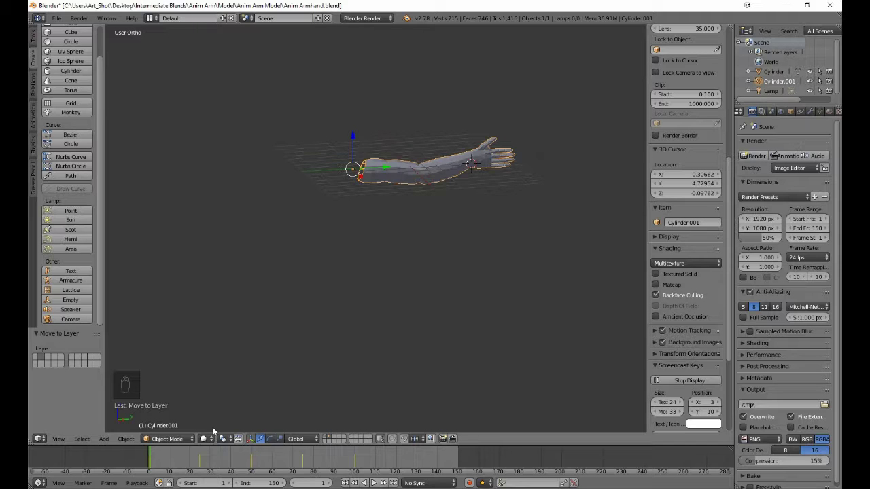
Check in the user preferences that the AnimAll animation add-on is enabled.
{"action": "left_click", "coordinate": [62, 23]}
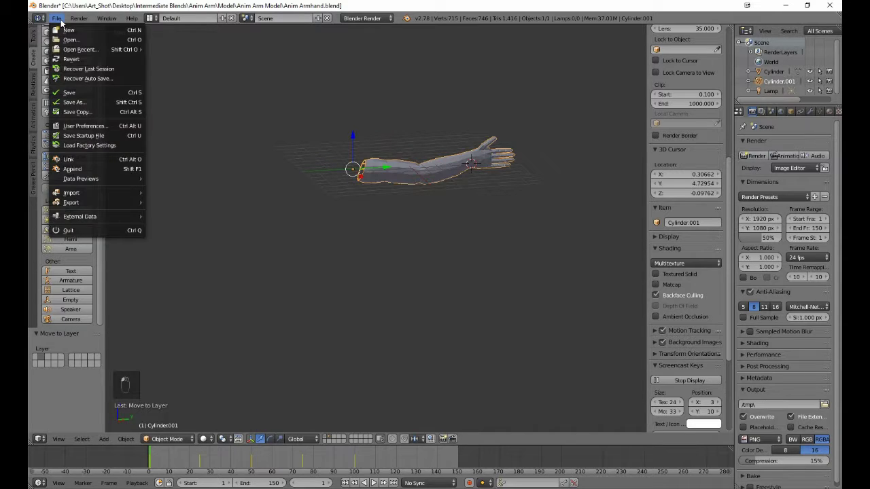
{"action": "left_click", "coordinate": [80, 127]}
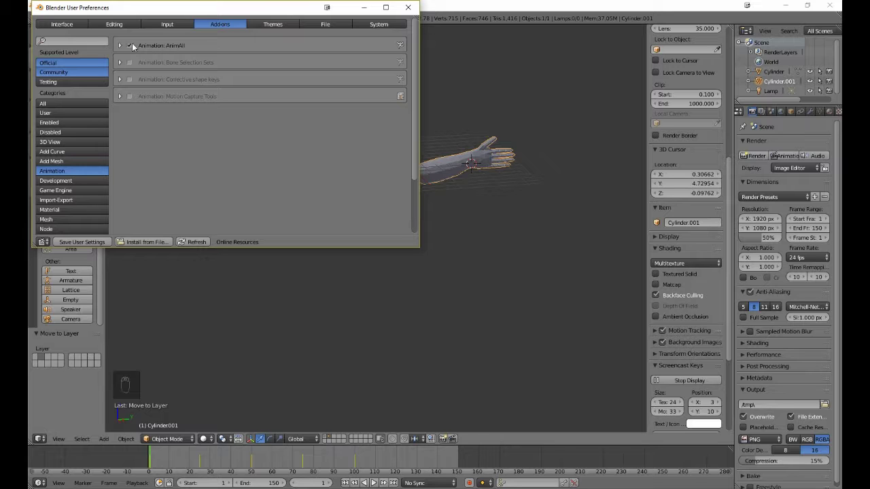
{"action": "left_click", "coordinate": [407, 8]}
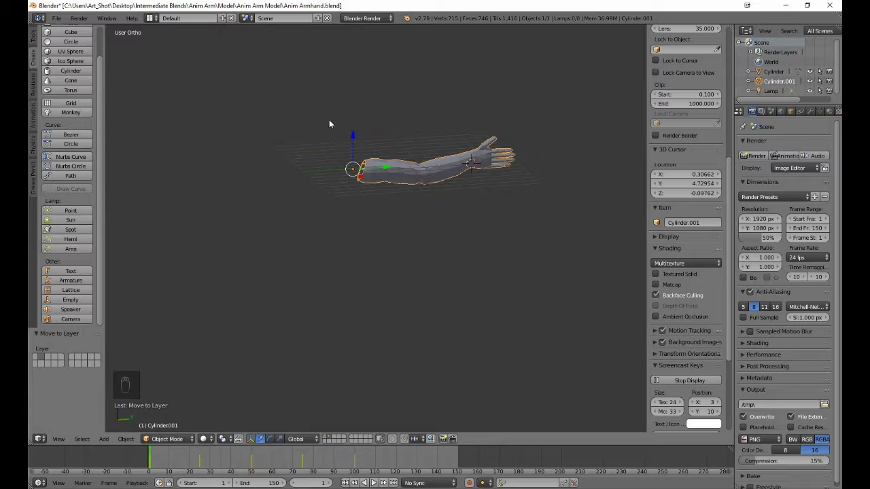
Clear all keyframes from the duplicated arm with AnimAll and set the timeline to frame 56.
{"action": "left_click", "coordinate": [33, 115]}
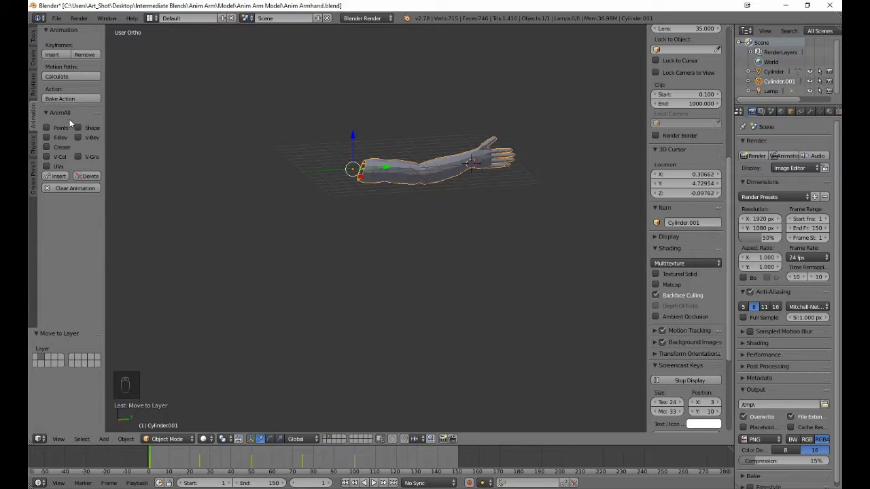
{"action": "left_click", "coordinate": [71, 191]}
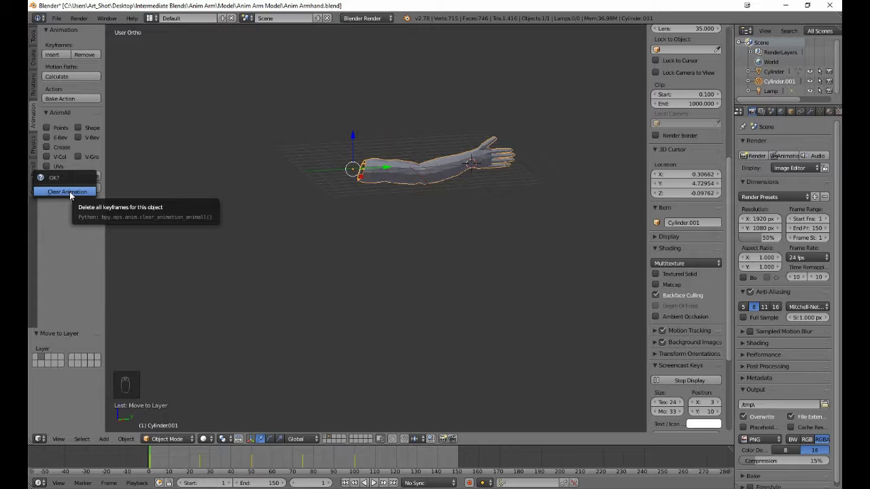
{"action": "left_click", "coordinate": [68, 191]}
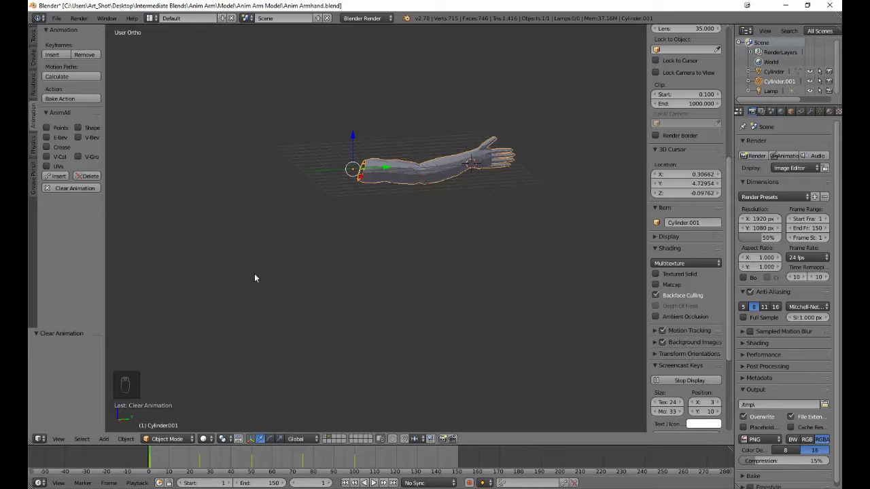
{"action": "left_click", "coordinate": [265, 465]}
Add an armature at the 3D cursor near the wrist and enable X-Ray display for it.
{"action": "key", "text": "KP_3"}
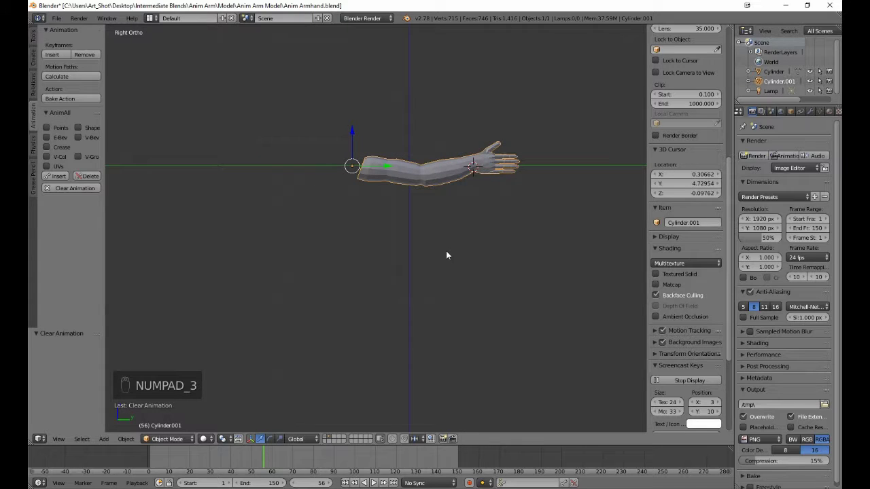
{"action": "scroll", "coordinate": [416, 244], "scroll_direction": "up", "scroll_amount": 3}
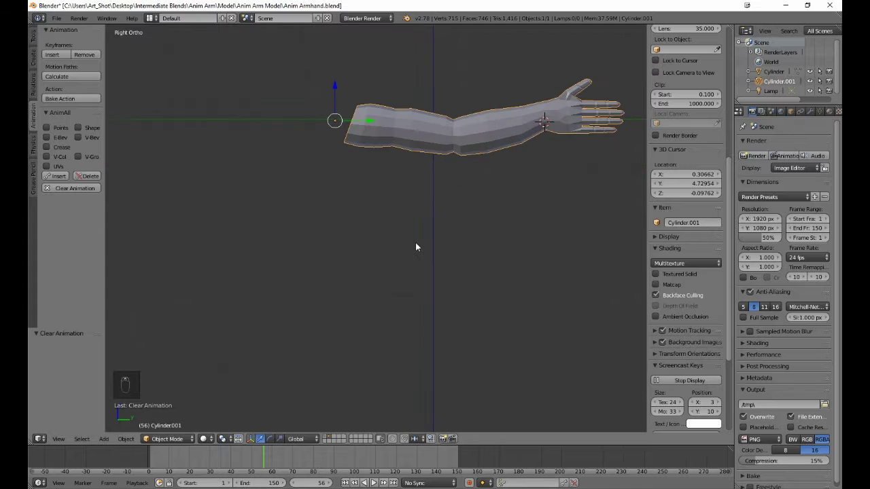
{"action": "middle_click_drag", "start_coordinate": [467, 165], "coordinate": [382, 295], "text": "shift"}
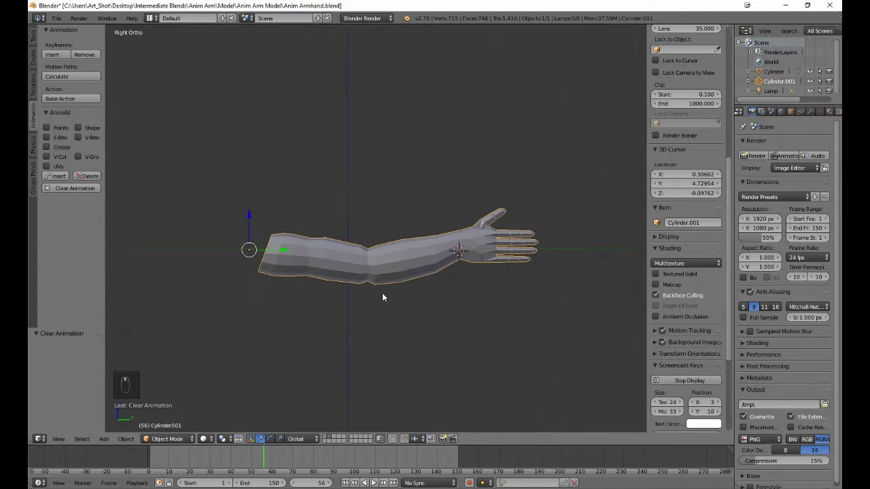
{"action": "scroll", "coordinate": [382, 299], "scroll_direction": "up", "scroll_amount": 3}
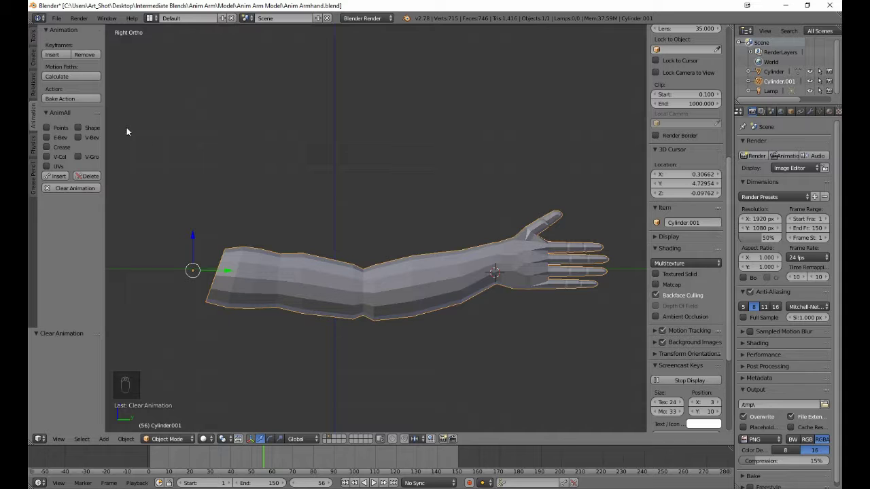
{"action": "left_click", "coordinate": [35, 58]}
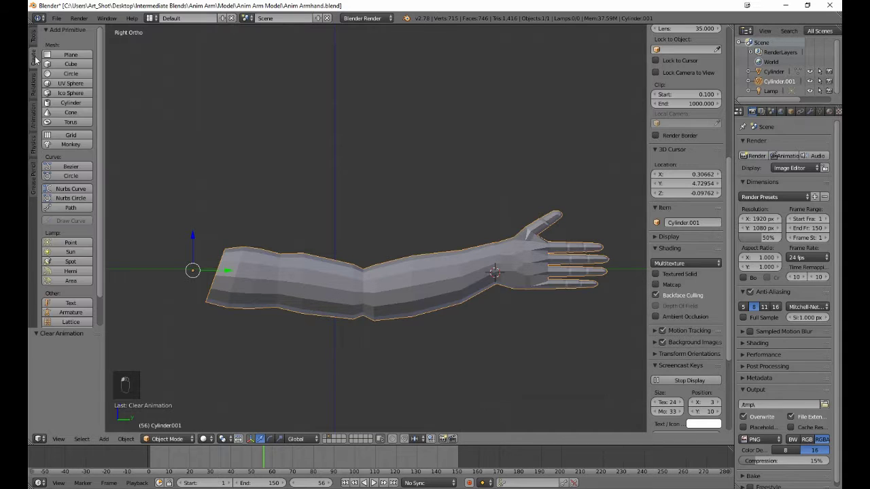
{"action": "left_click", "coordinate": [56, 314]}
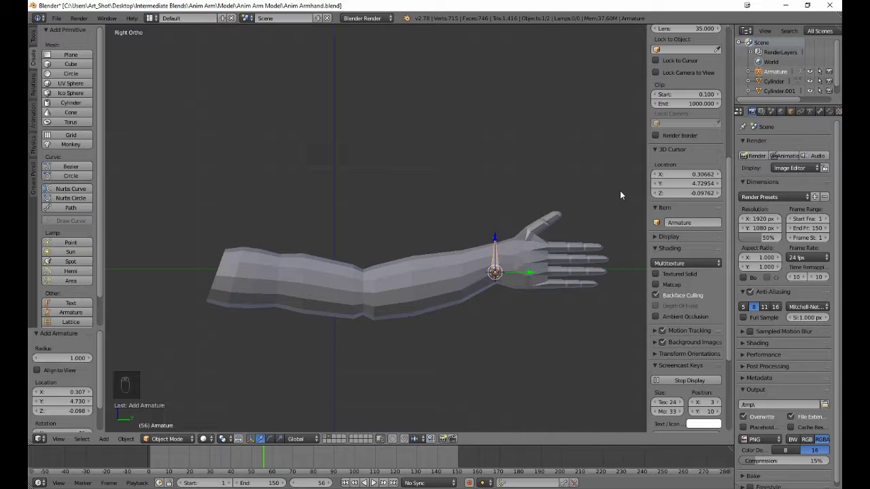
{"action": "left_click", "coordinate": [810, 112]}
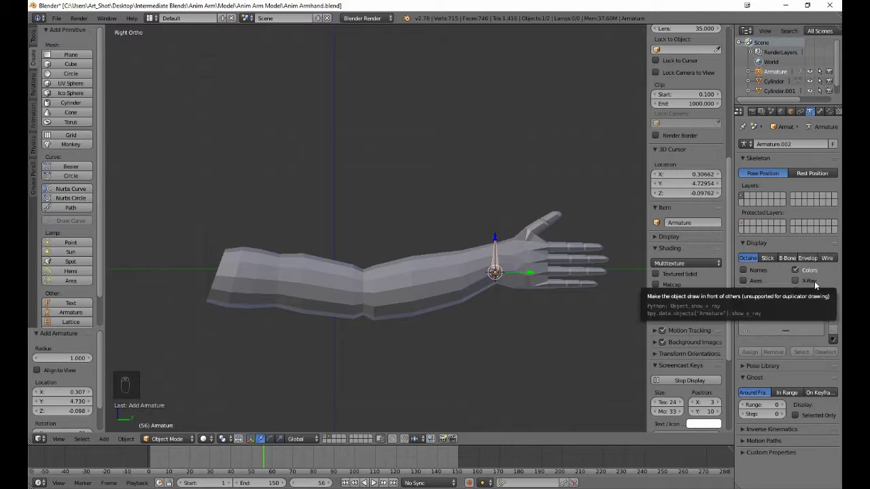
{"action": "left_click", "coordinate": [796, 281]}
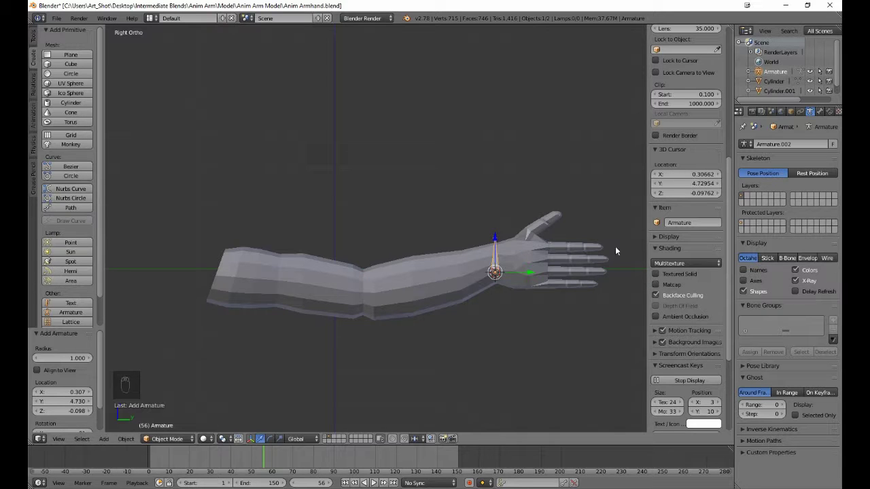
Move the armature about 1.41 units along negative X, then toggle its X-Ray display off and back on.
{"action": "middle_click_drag", "start_coordinate": [328, 255], "coordinate": [390, 282]}
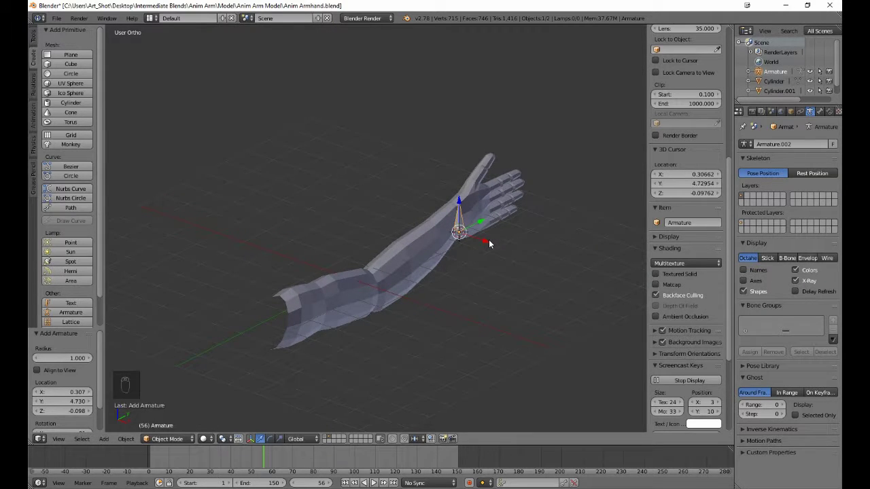
{"action": "left_click_drag", "start_coordinate": [489, 244], "coordinate": [455, 232]}
{"action": "middle_click_drag", "start_coordinate": [454, 249], "coordinate": [489, 232]}
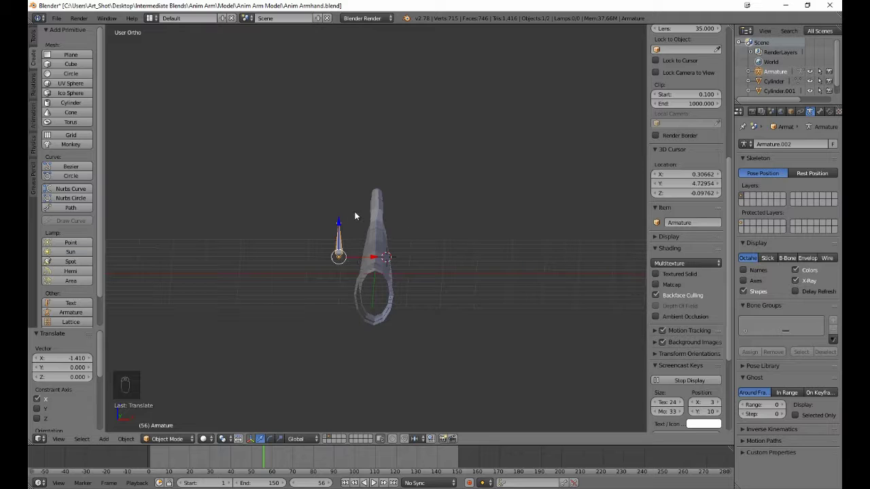
{"action": "middle_click_drag", "start_coordinate": [431, 280], "coordinate": [347, 273]}
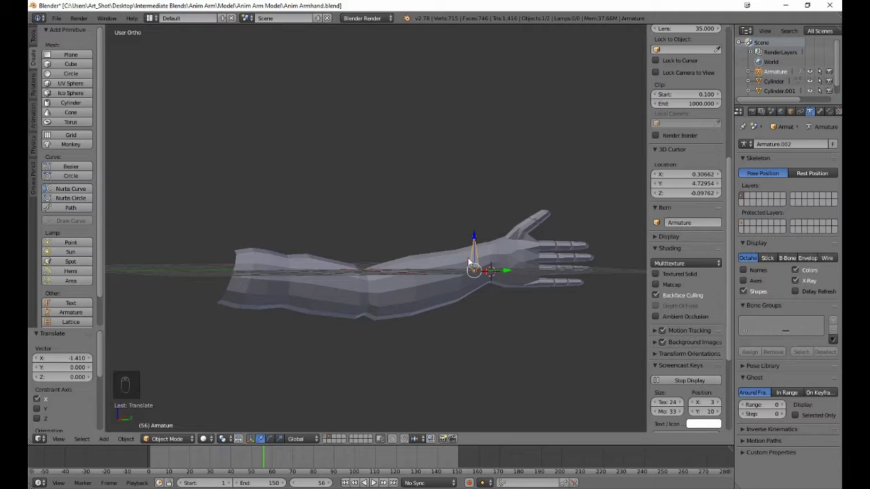
{"action": "left_click", "coordinate": [796, 281]}
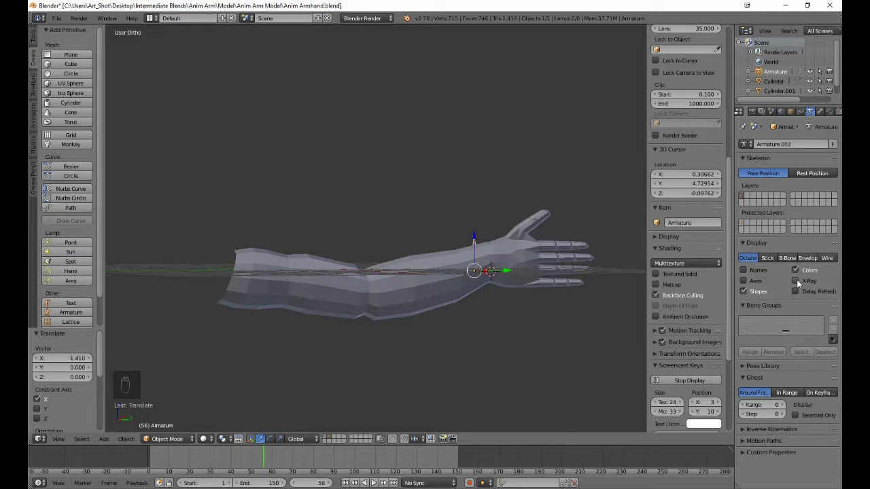
{"action": "left_click", "coordinate": [796, 281]}
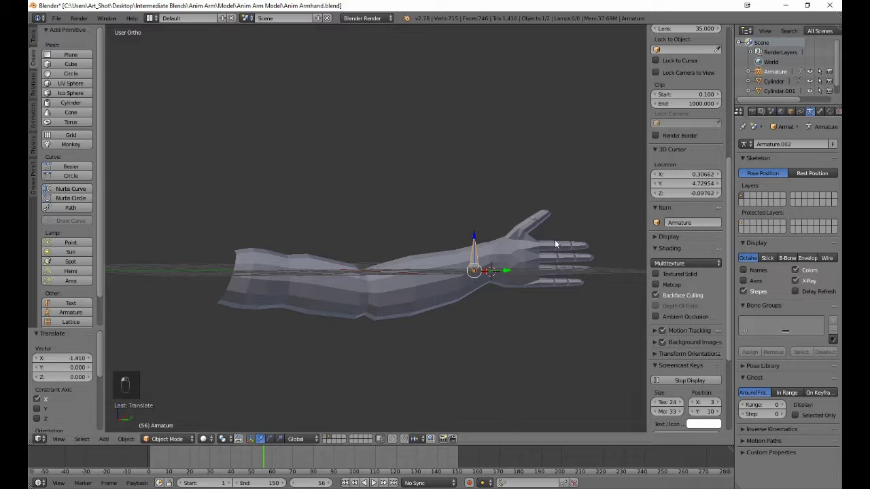
In right orthographic view, move the armature about 8.2 units along negative Y to the open upper end of the arm.
{"action": "key", "text": "KP_3"}
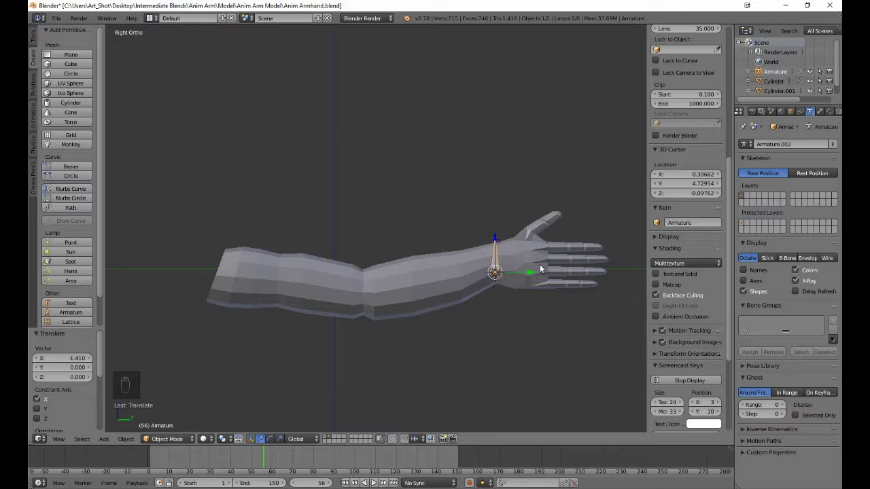
{"action": "key", "text": "g"}
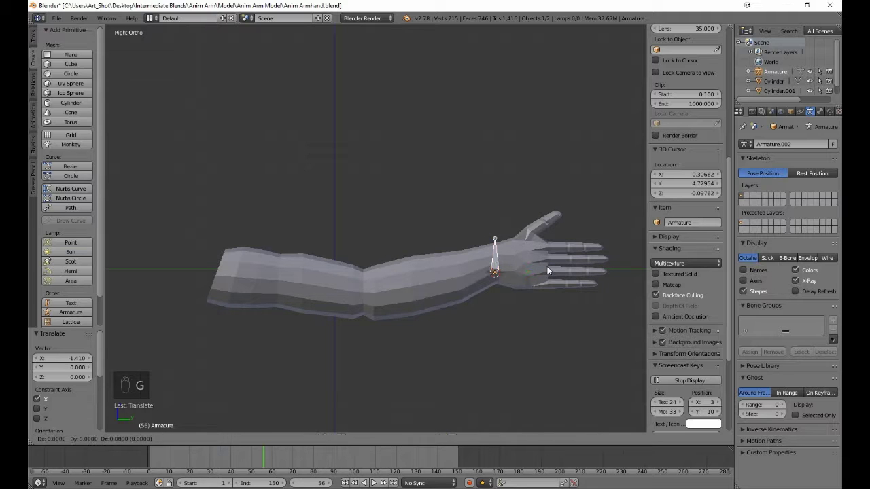
{"action": "left_click", "coordinate": [258, 270]}
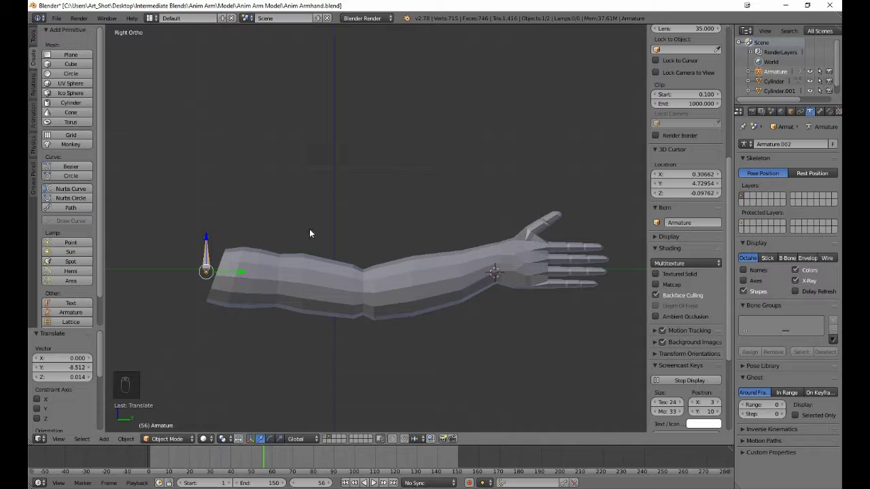
{"action": "left_click_drag", "start_coordinate": [238, 277], "coordinate": [248, 273]}
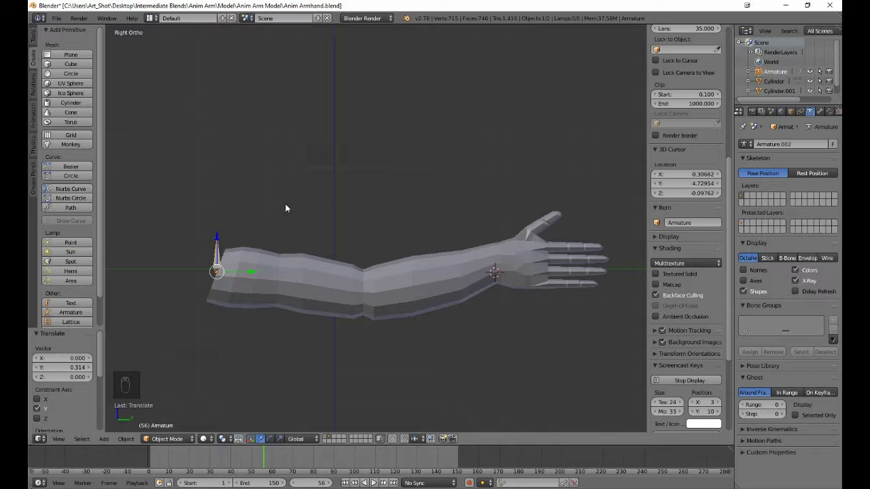
In Edit Mode, move the bone's tip to the elbow so the bone spans the upper arm.
{"action": "key", "text": "Tab"}
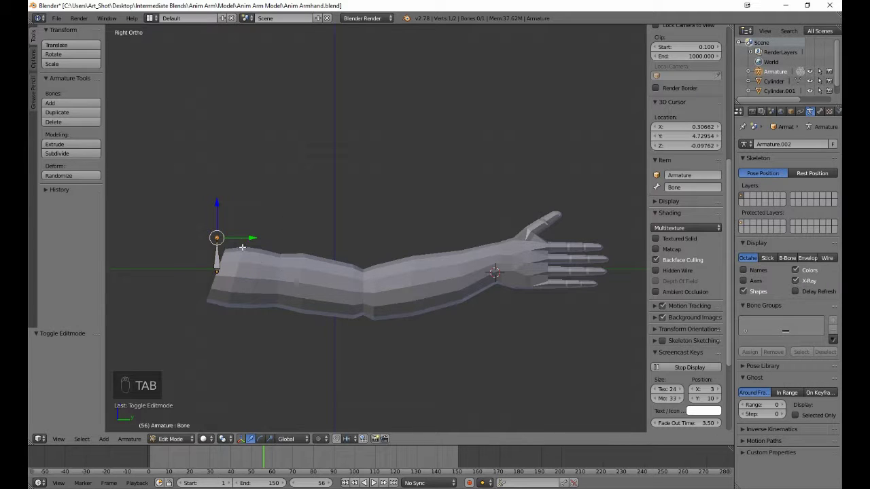
{"action": "key", "text": "g"}
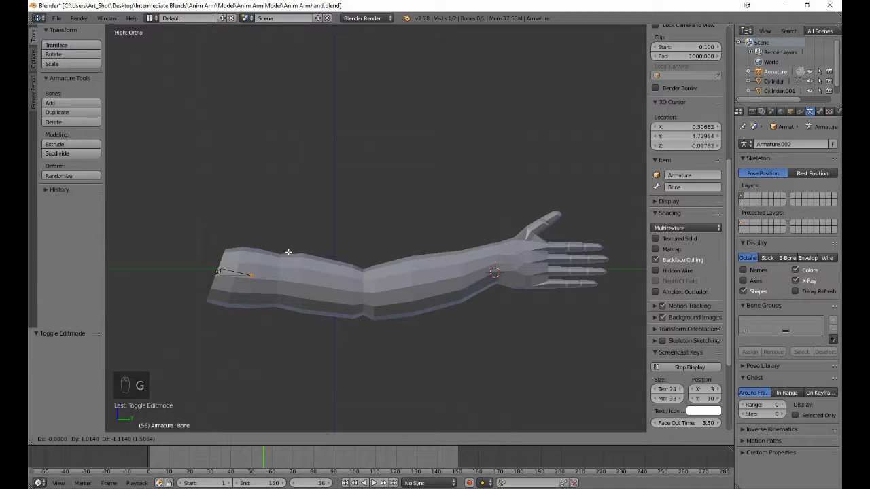
{"action": "left_click", "coordinate": [288, 252]}
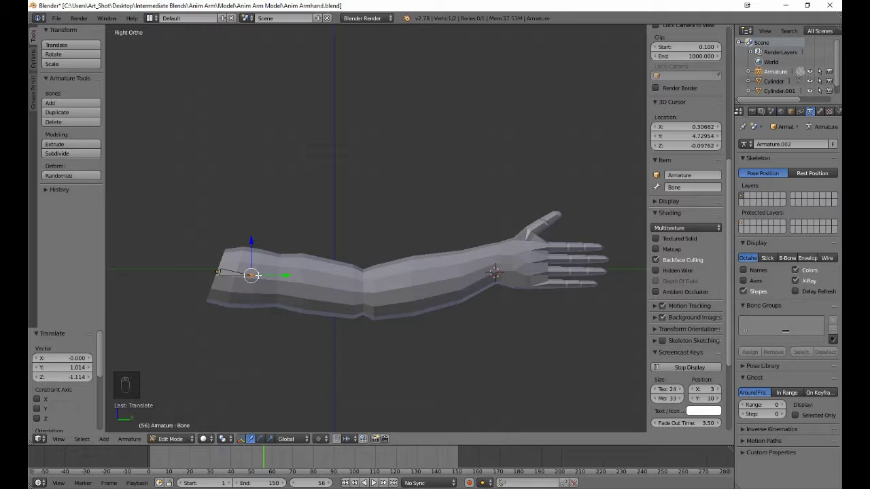
{"action": "key", "text": "g"}
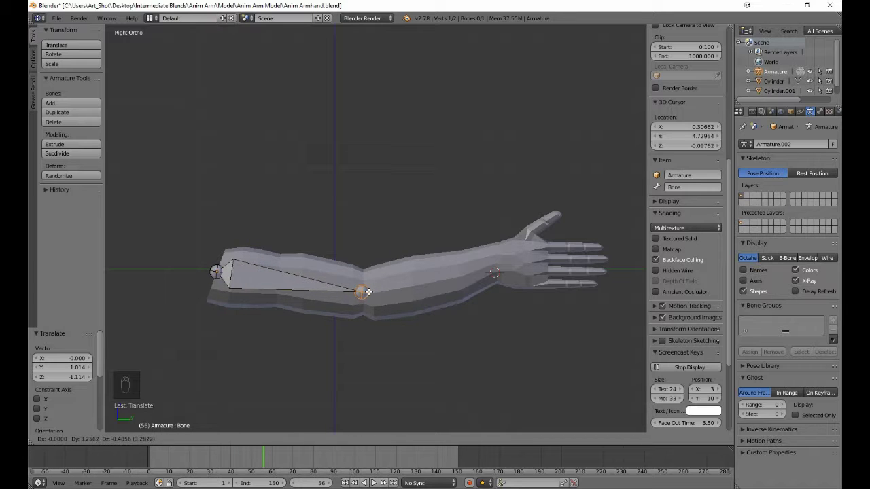
{"action": "left_click", "coordinate": [362, 292]}
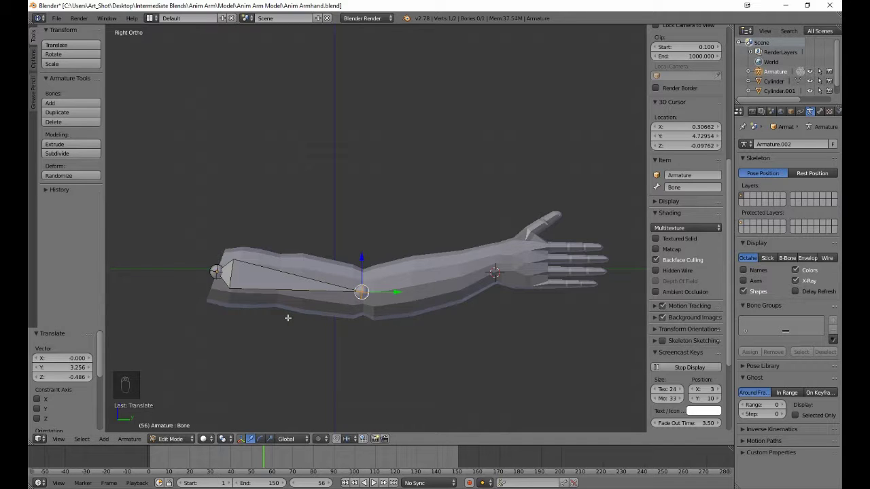
Extrude a forearm bone about 4.1 units long from elbow to wrist, plus a short bone about 0.5 units long into the palm.
{"action": "key", "text": "e"}
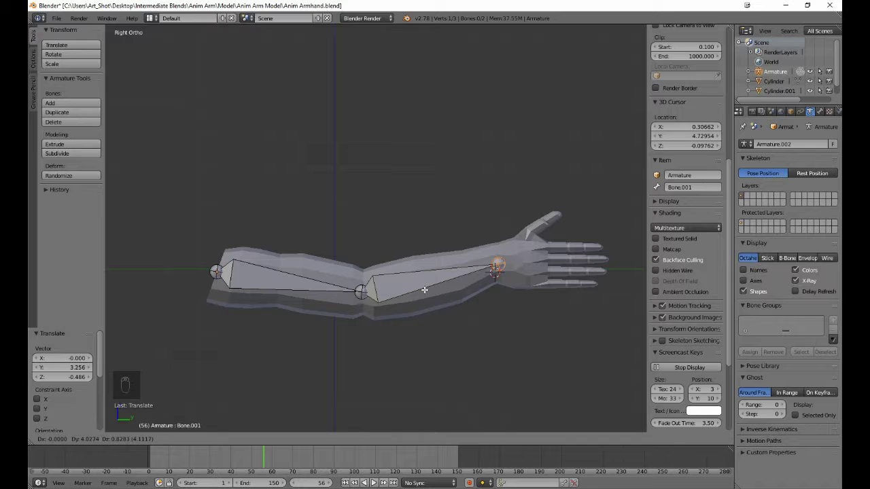
{"action": "left_click", "coordinate": [424, 290]}
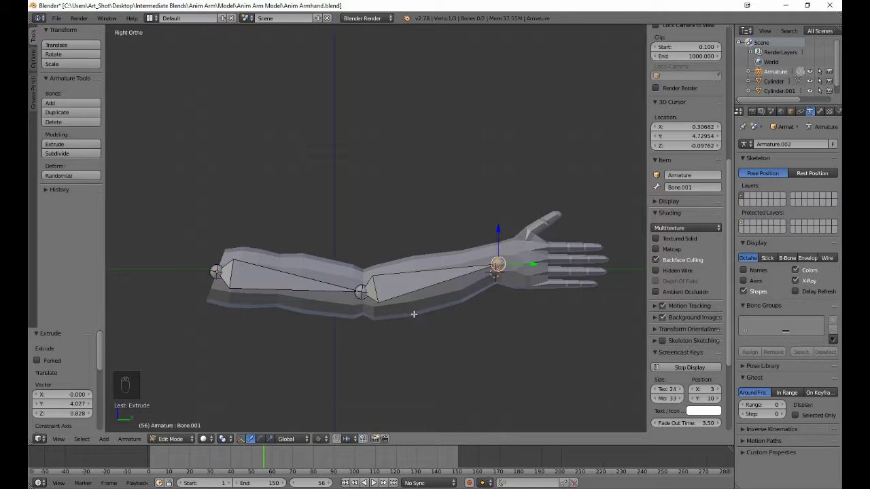
{"action": "key", "text": "e"}
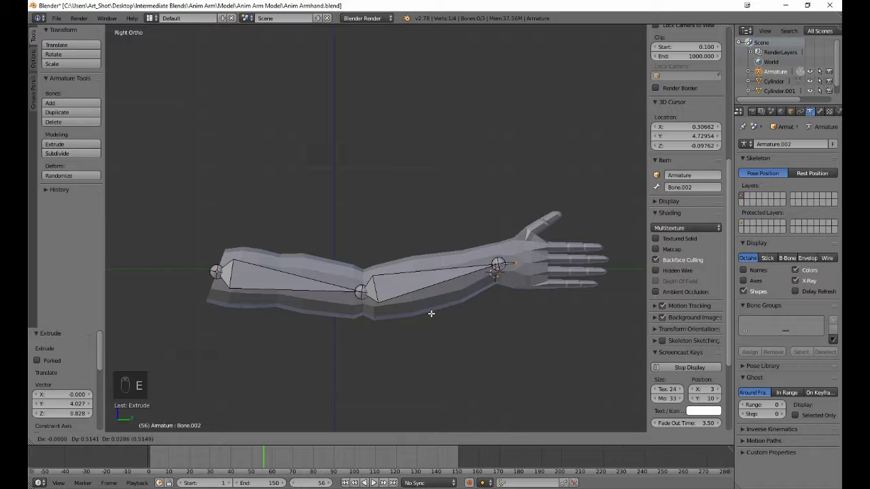
{"action": "left_click", "coordinate": [431, 314]}
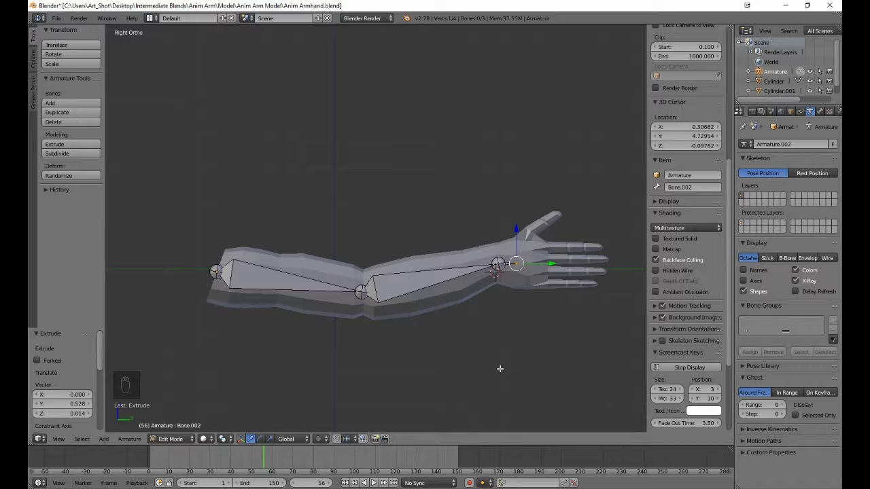
Extrude a chain of three bones from the short palm bone's tip to the thumb's base and along the thumb to its tip.
{"action": "key", "text": "e"}
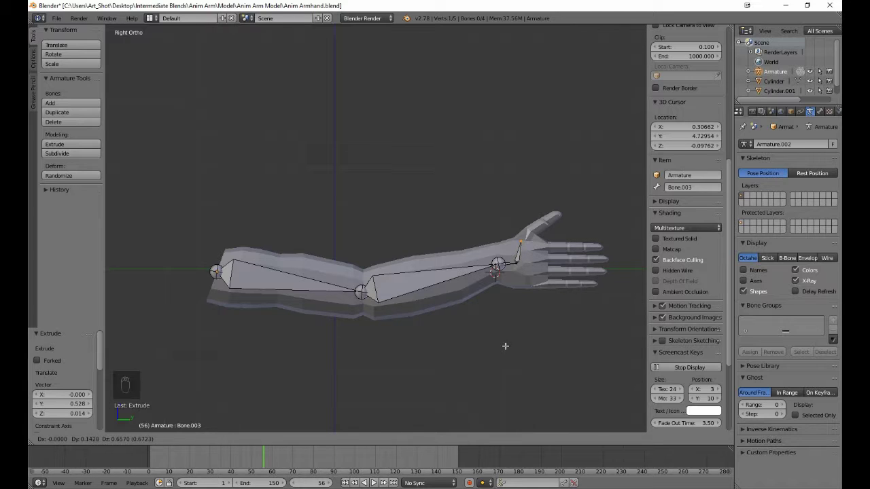
{"action": "left_click", "coordinate": [504, 345]}
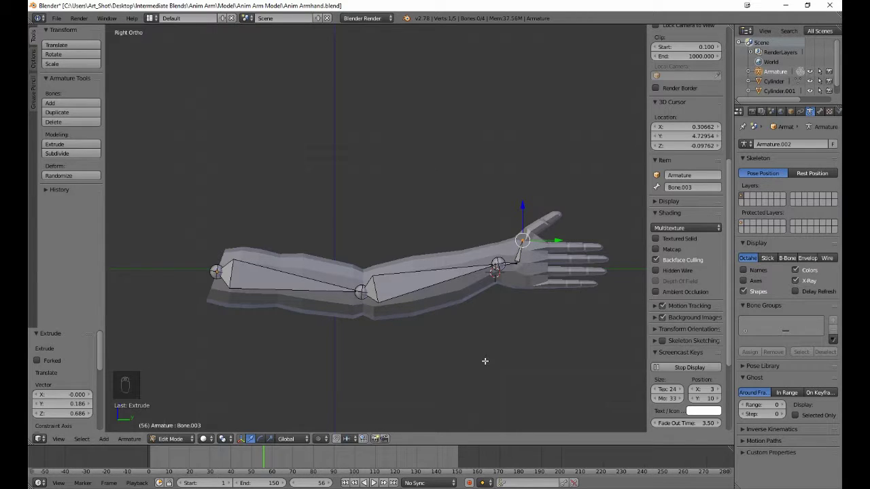
{"action": "key", "text": "e"}
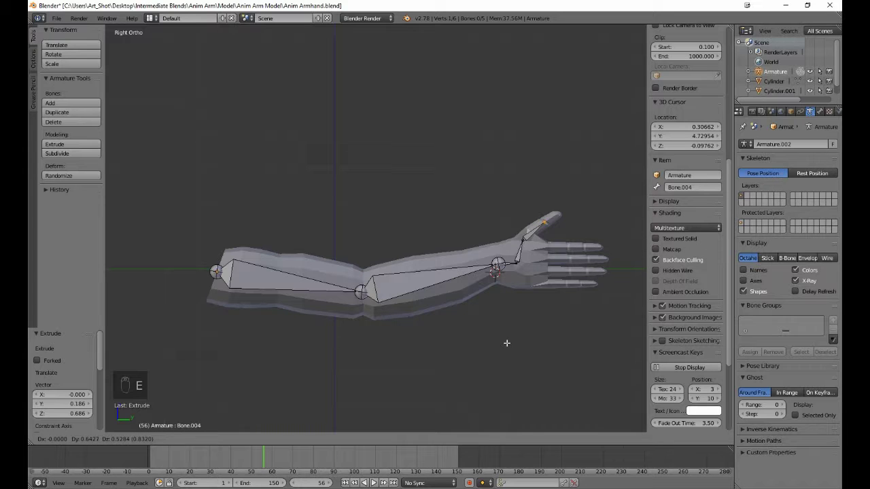
{"action": "left_click", "coordinate": [507, 344]}
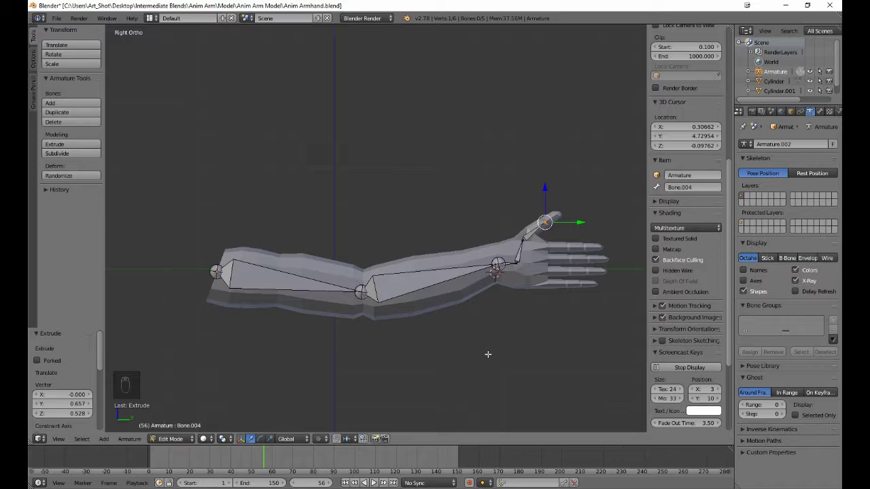
{"action": "key", "text": "e"}
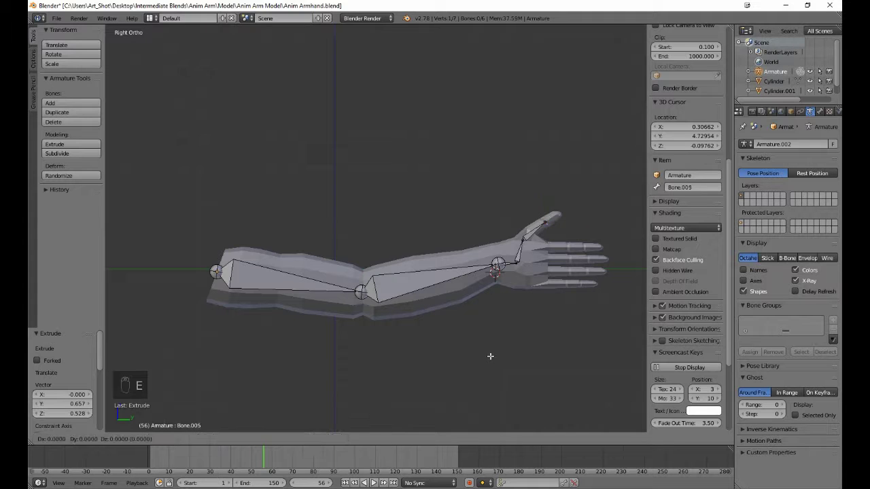
{"action": "left_click", "coordinate": [505, 344]}
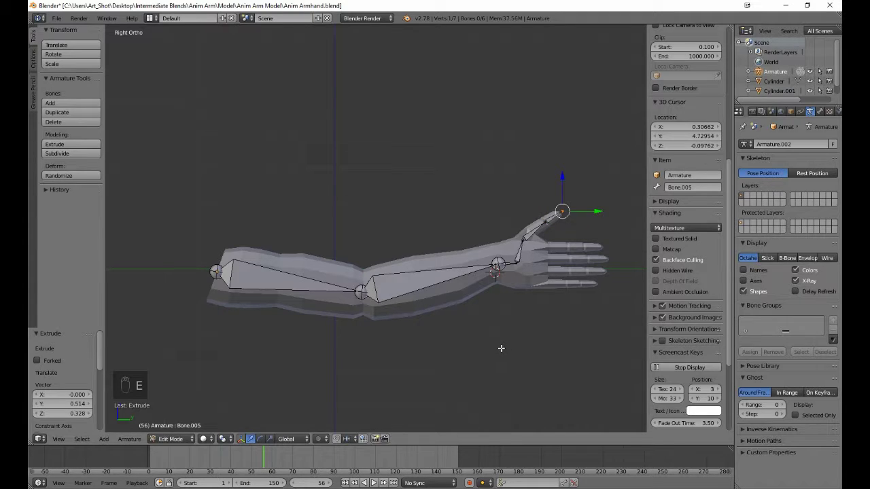
From the short palm bone's tip, extrude a bone to the index knuckle and three more along the index finger to its tip.
{"action": "right_click", "coordinate": [518, 258]}
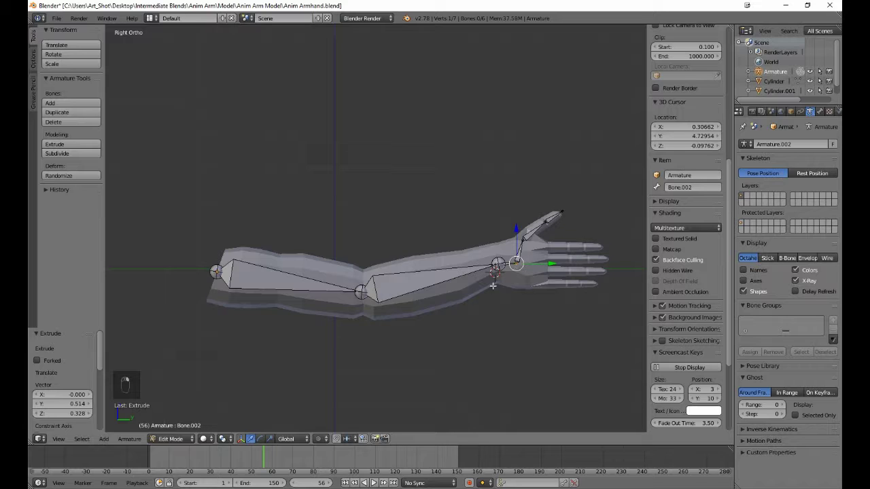
{"action": "key", "text": "e"}
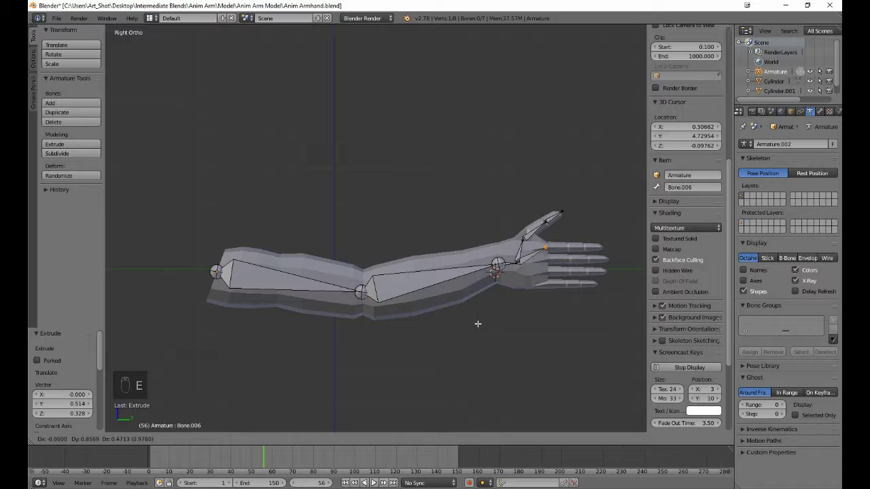
{"action": "left_click", "coordinate": [478, 324]}
{"action": "key", "text": "e"}
{"action": "left_click", "coordinate": [495, 332]}
{"action": "key", "text": "e"}
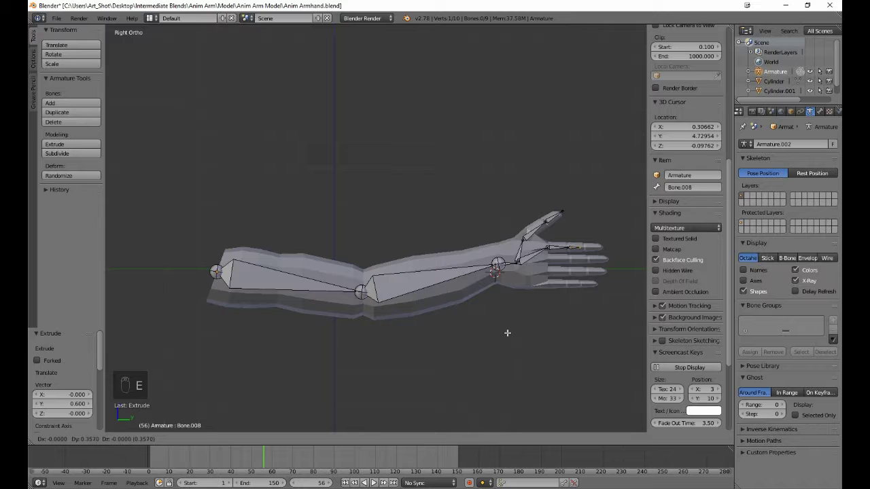
{"action": "left_click", "coordinate": [511, 333]}
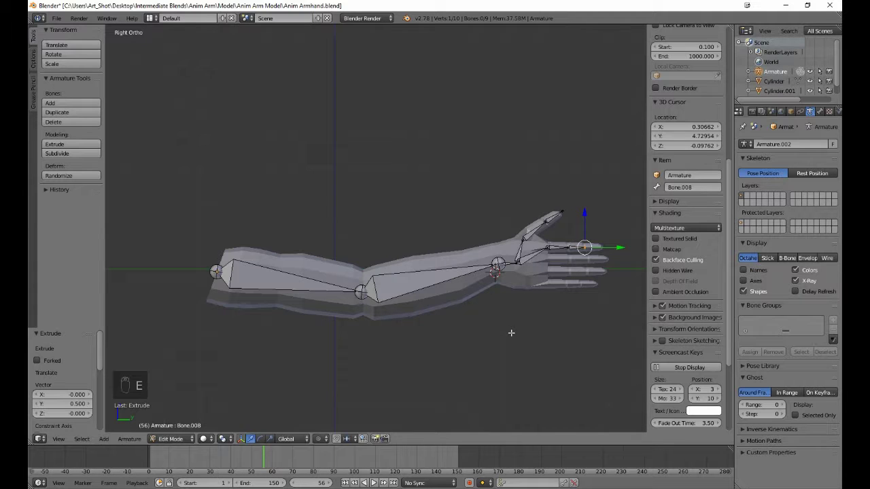
{"action": "key", "text": "e"}
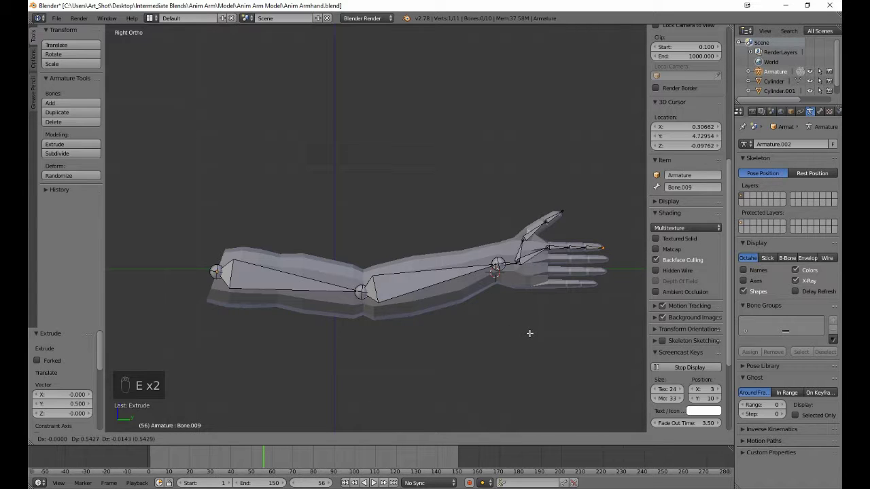
{"action": "left_click", "coordinate": [529, 333]}
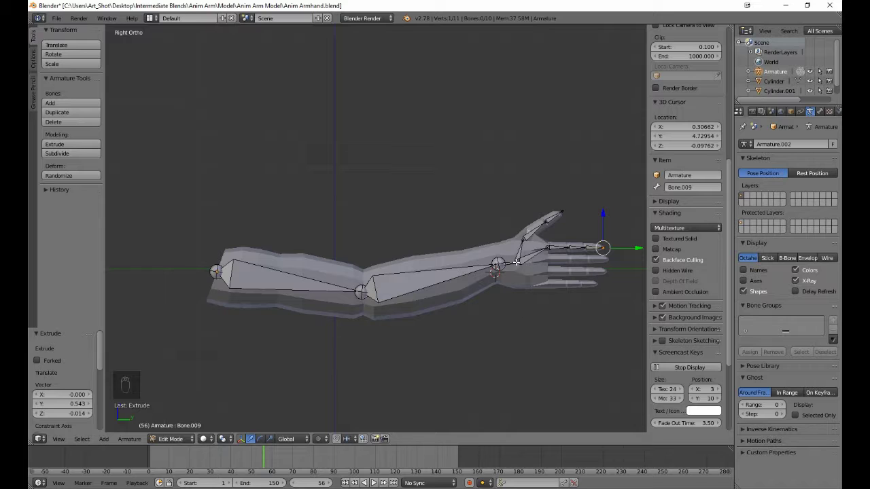
From the short palm bone's tip, extrude a bone to the middle knuckle and three more along the middle finger to its tip.
{"action": "key", "text": "e"}
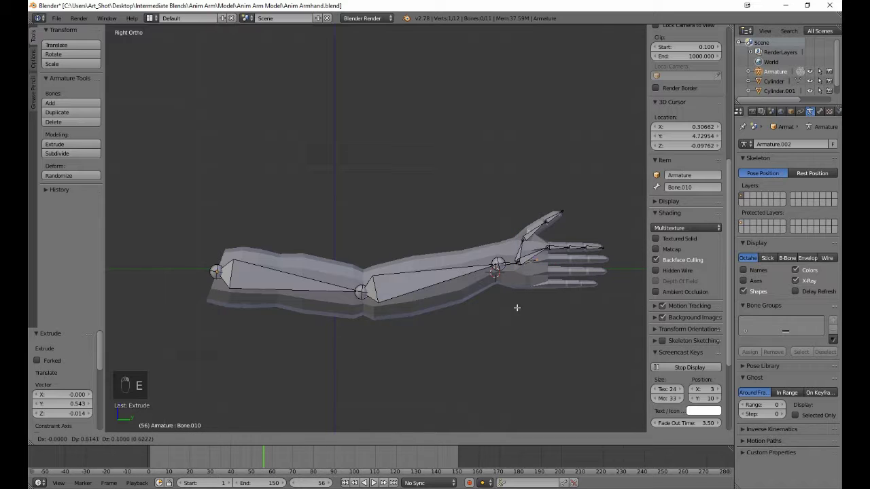
{"action": "left_click", "coordinate": [525, 306]}
{"action": "key", "text": "e"}
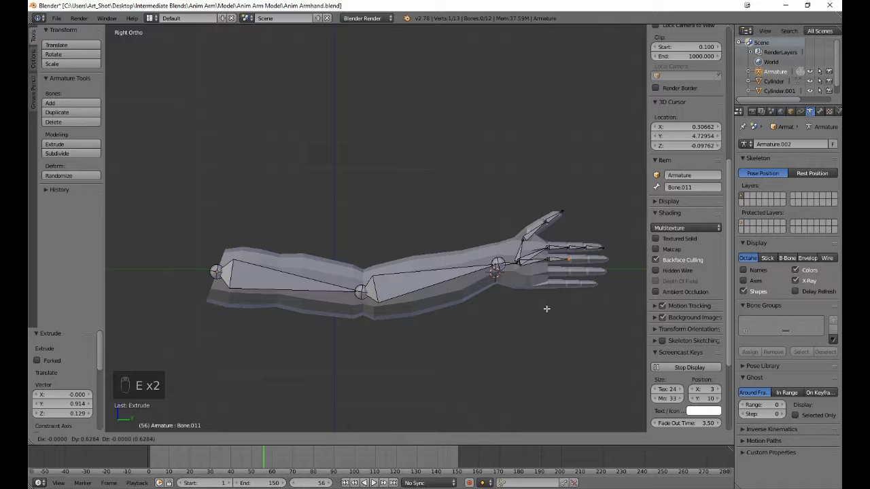
{"action": "left_click", "coordinate": [545, 308]}
{"action": "key", "text": "e"}
{"action": "left_click", "coordinate": [556, 309]}
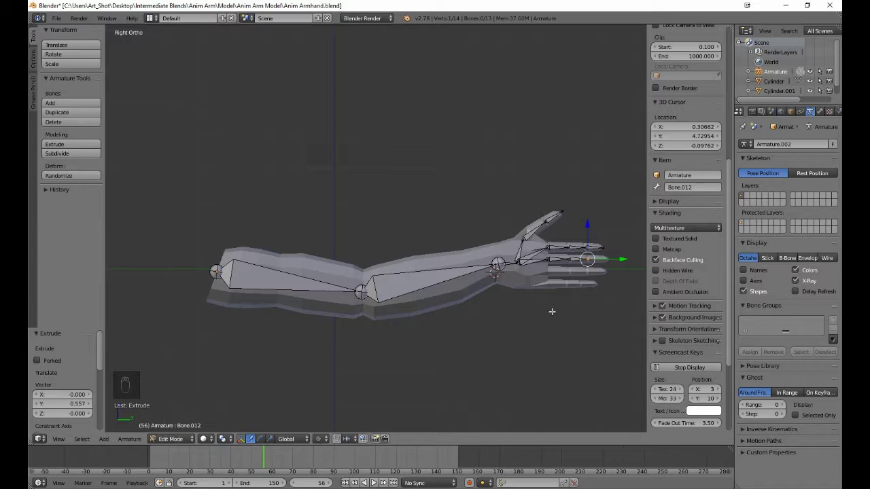
{"action": "key", "text": "e"}
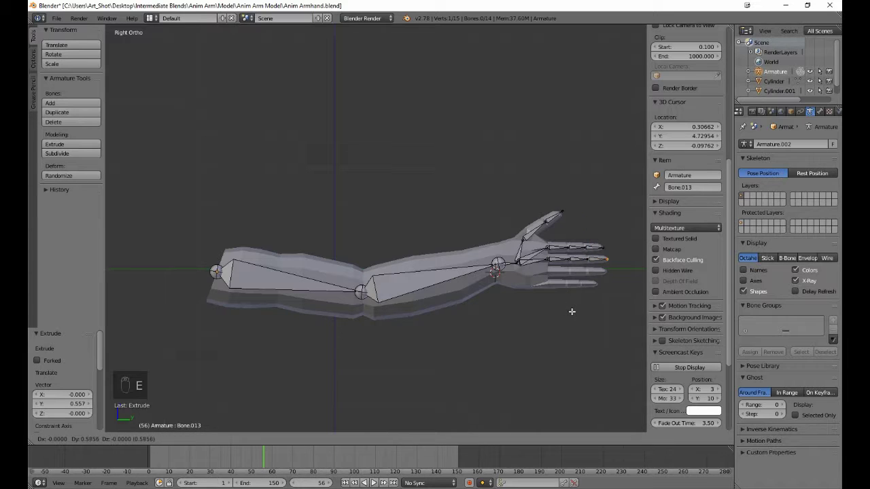
{"action": "left_click", "coordinate": [568, 310]}
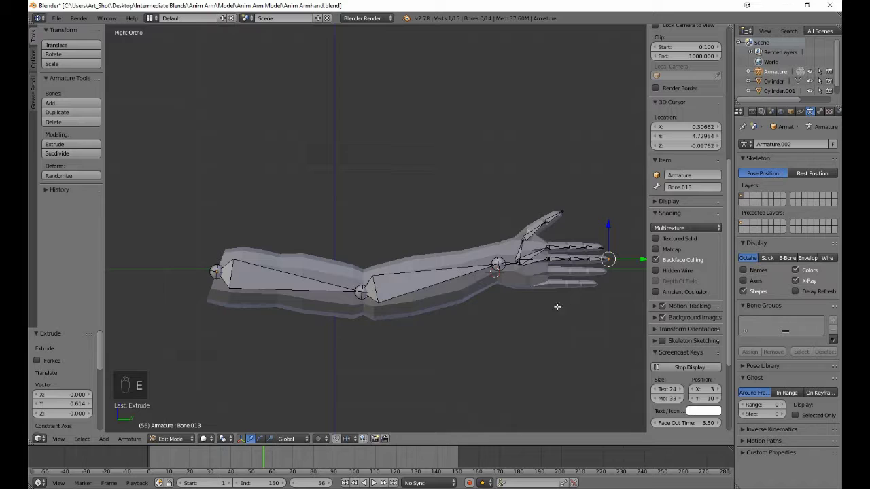
Extrude a bone to the ring knuckle and one into the ring finger, moving its tip about 1.11 units along Y to the fingertip.
{"action": "right_click", "coordinate": [512, 269]}
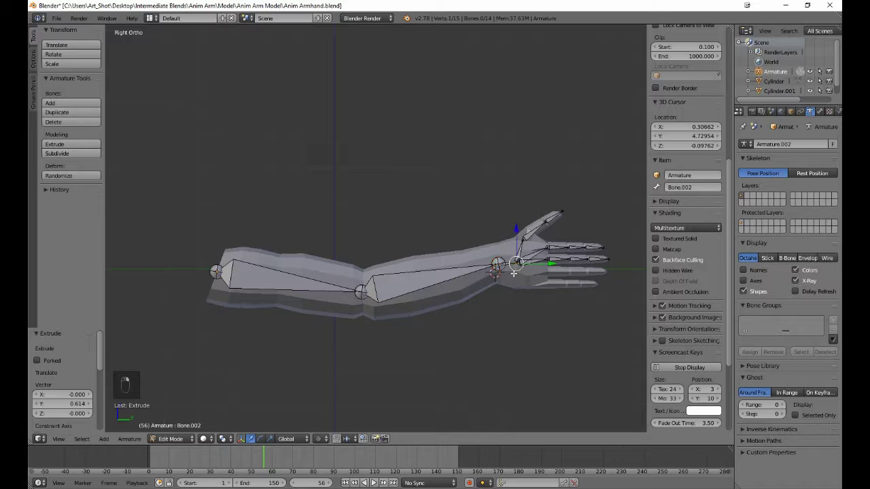
{"action": "key", "text": "e"}
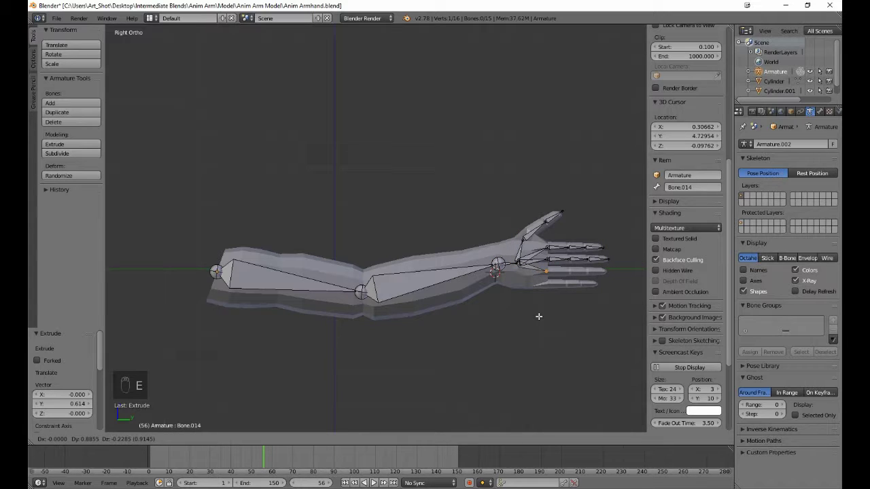
{"action": "left_click", "coordinate": [540, 316]}
{"action": "key", "text": "e"}
{"action": "left_click", "coordinate": [562, 316]}
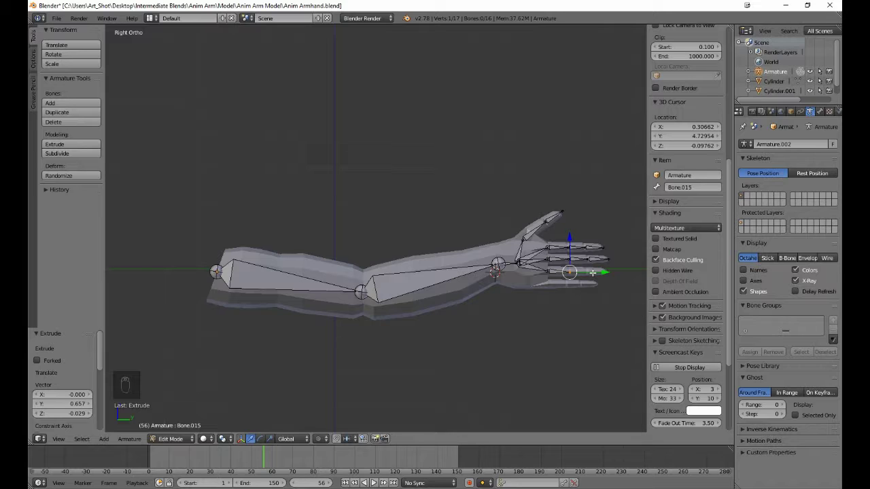
{"action": "left_click_drag", "start_coordinate": [594, 273], "coordinate": [631, 275]}
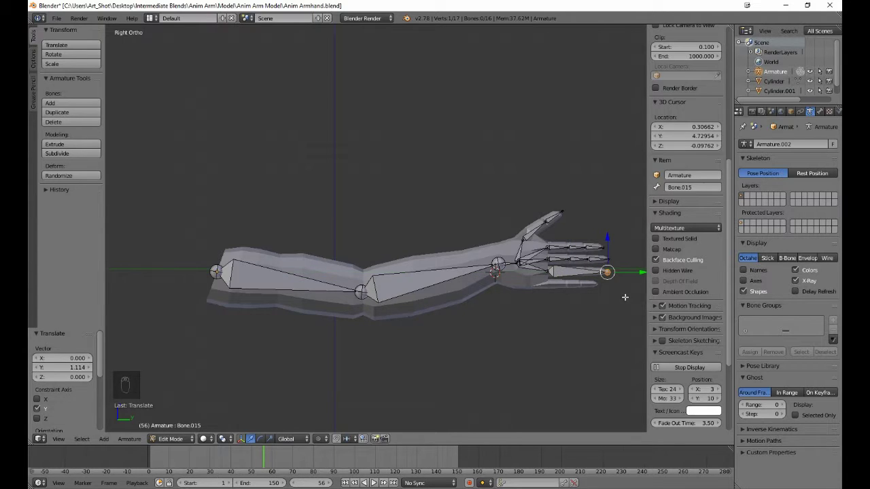
Subdivide the ring finger bone with 2 cuts and clear the selection.
{"action": "right_click", "coordinate": [585, 273]}
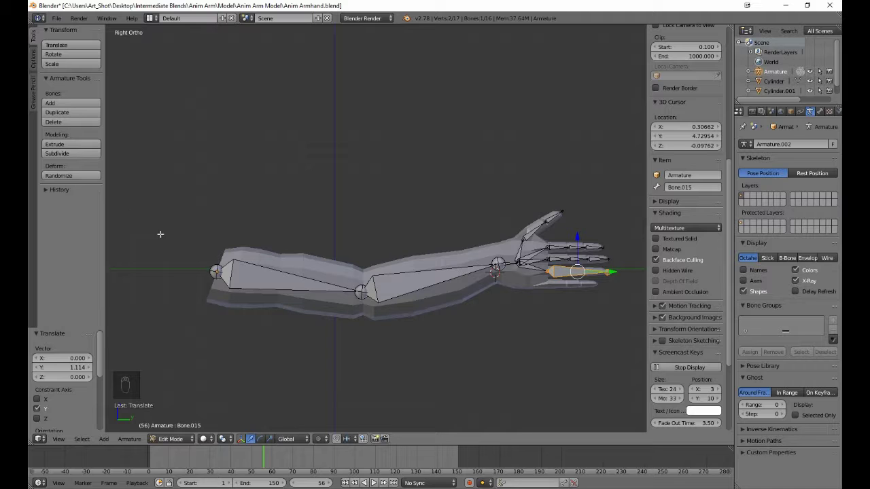
{"action": "left_click", "coordinate": [74, 153]}
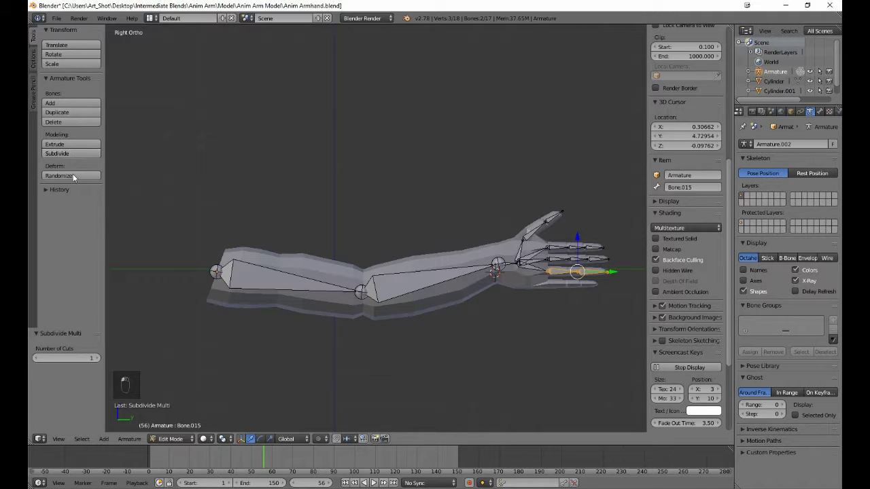
{"action": "left_click", "coordinate": [97, 359]}
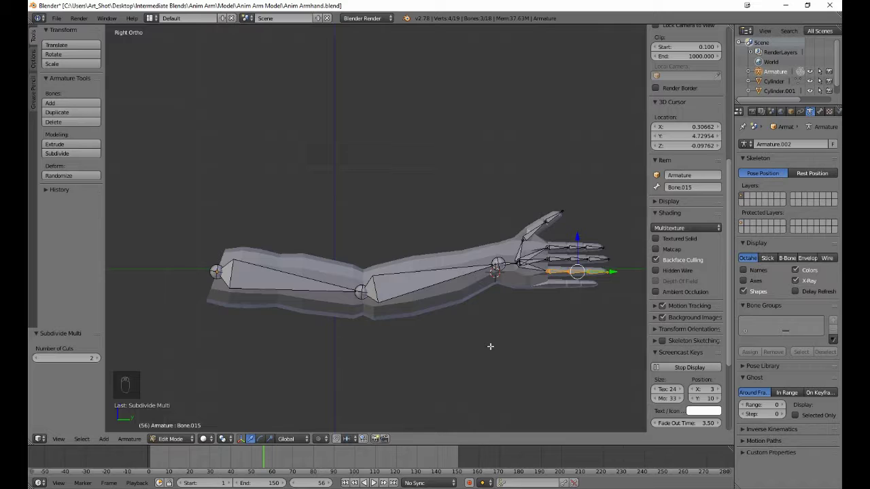
{"action": "key", "text": "a"}
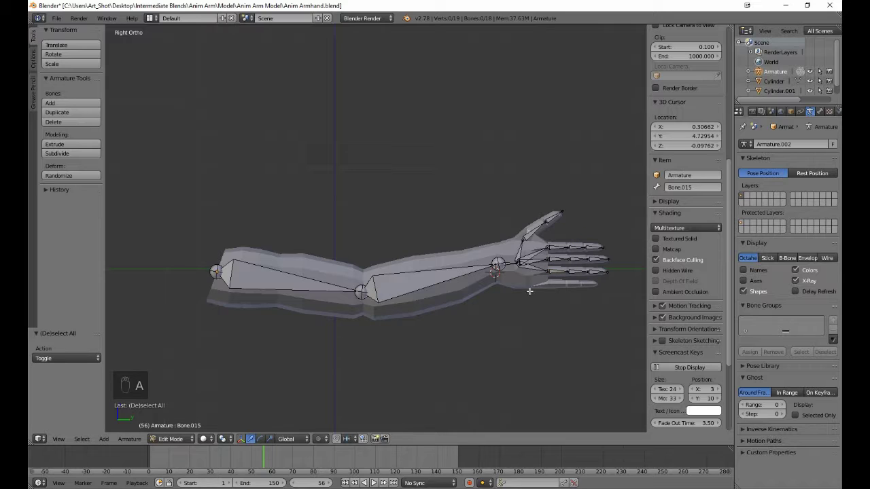
From the short palm bone's tip, extrude a bone to the little finger's knuckle and one about 1.54 units long to its fingertip.
{"action": "right_click", "coordinate": [518, 265]}
{"action": "key", "text": "e"}
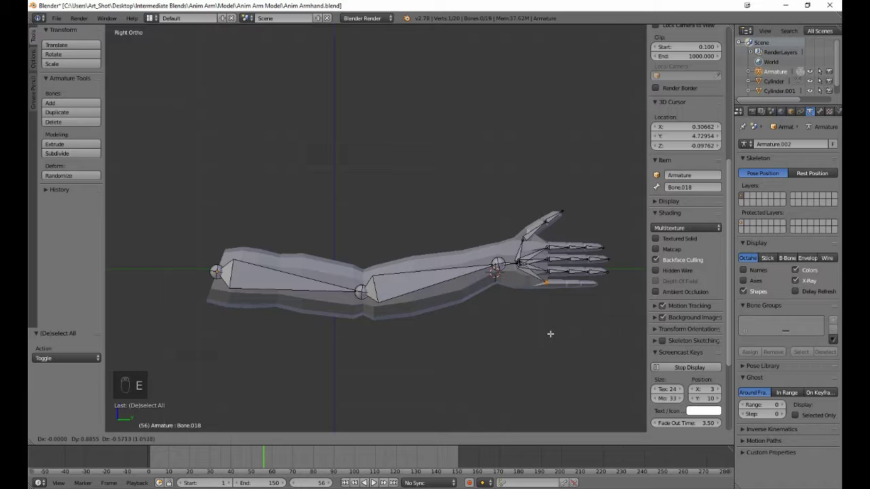
{"action": "left_click", "coordinate": [551, 334]}
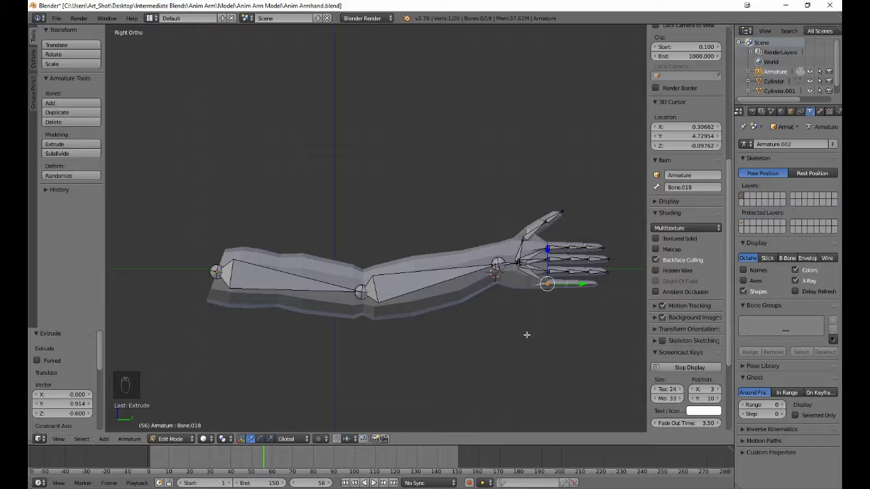
{"action": "key", "text": "e"}
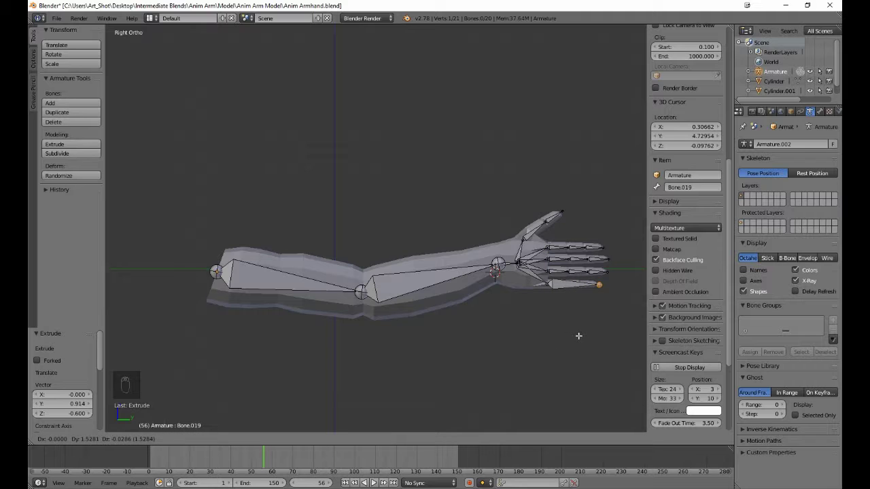
{"action": "left_click", "coordinate": [578, 336]}
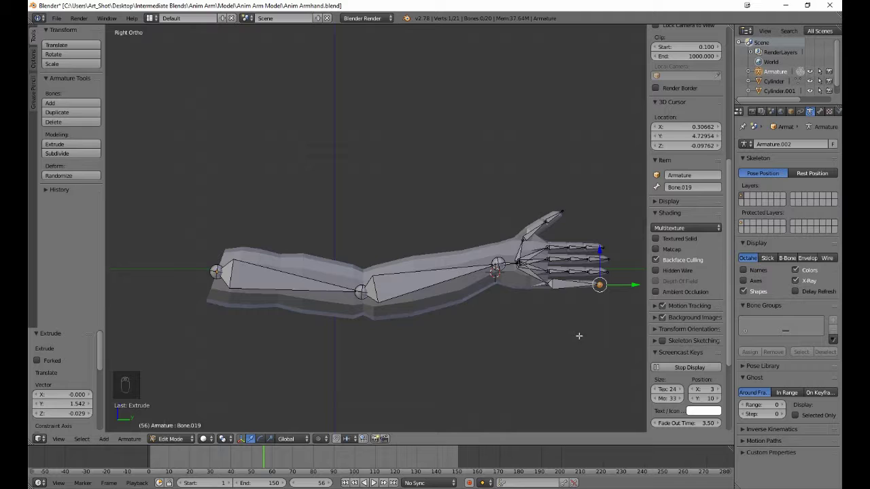
Subdivide the little finger bone with 2 cuts and clear the selection.
{"action": "right_click", "coordinate": [564, 287]}
{"action": "left_click", "coordinate": [67, 153]}
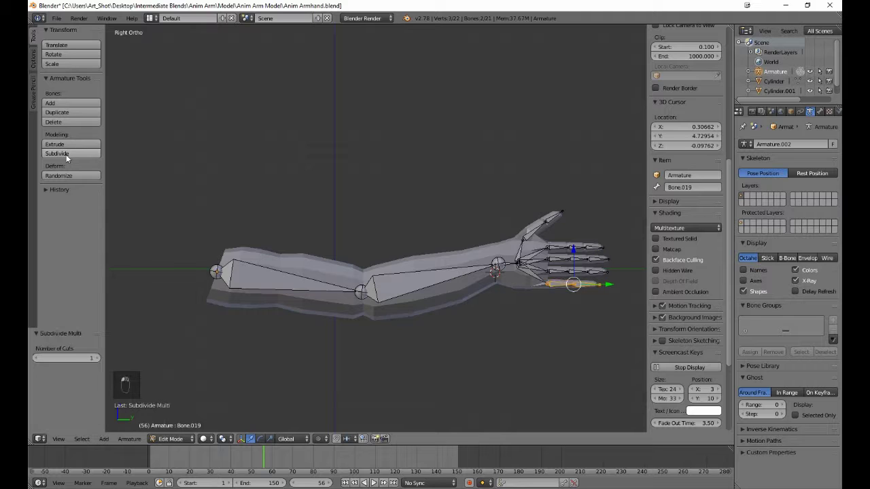
{"action": "left_click", "coordinate": [95, 358]}
{"action": "key", "text": "a"}
{"action": "scroll", "coordinate": [483, 356], "scroll_direction": "up", "scroll_amount": 4}
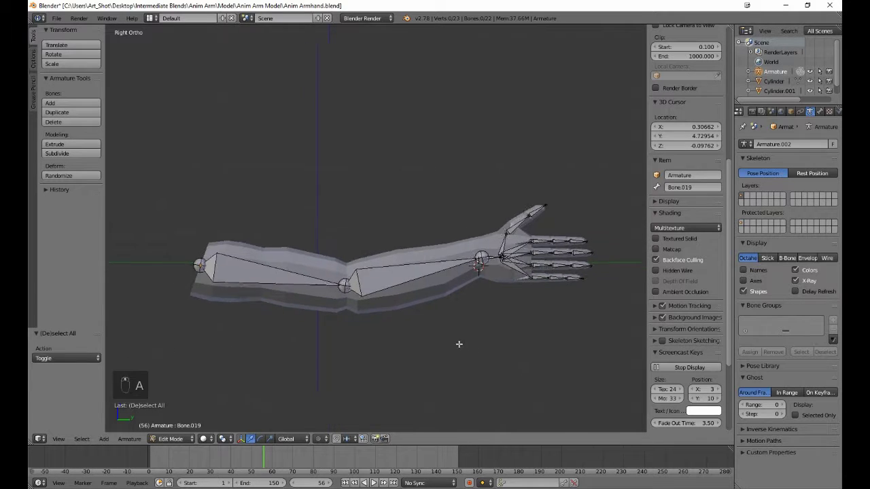
Move the little finger's end bone about -0.052 along Y and raise its fingertip about 0.017 along Z.
{"action": "middle_click_drag", "start_coordinate": [400, 324], "coordinate": [253, 312], "text": "shift"}
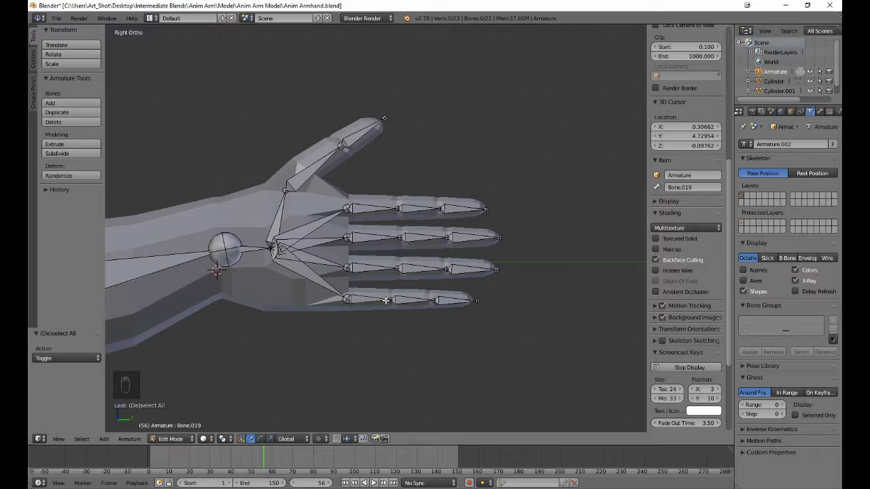
{"action": "right_click", "coordinate": [450, 303]}
{"action": "key", "text": "g"}
{"action": "key", "text": "y"}
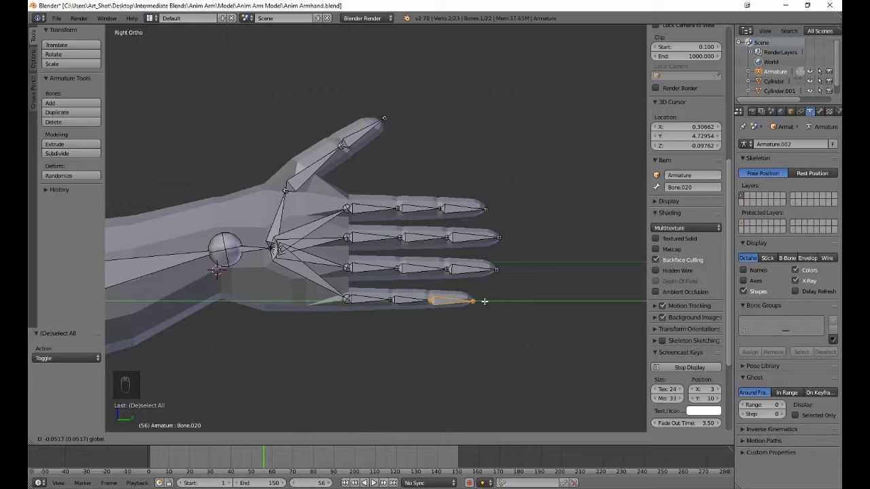
{"action": "left_click", "coordinate": [484, 301]}
{"action": "right_click", "coordinate": [473, 302]}
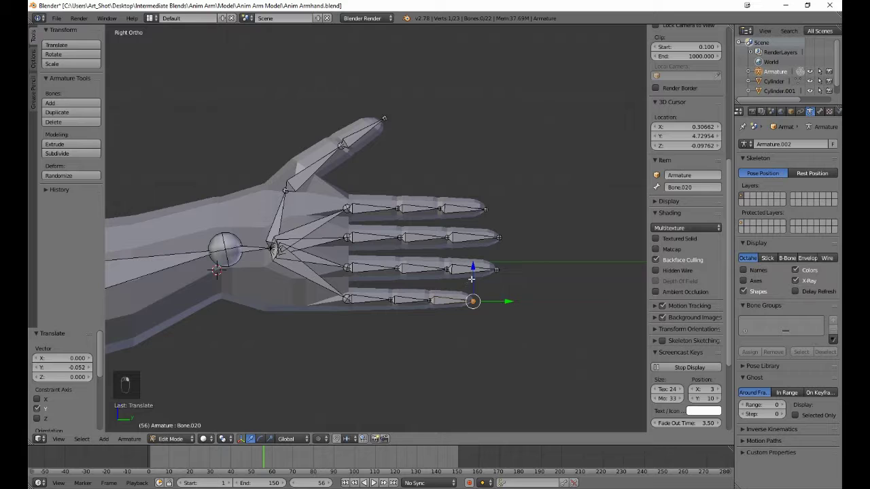
{"action": "key", "text": "g"}
{"action": "key", "text": "z"}
{"action": "left_click", "coordinate": [473, 275]}
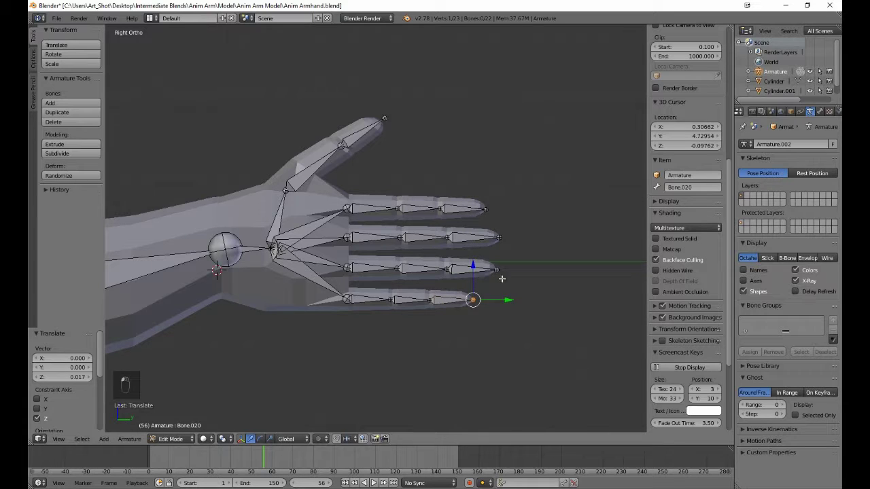
Shift the ring finger's outer joint about -0.029 along Y and its inner joint about 0.040 along Y.
{"action": "right_click", "coordinate": [448, 269]}
{"action": "key", "text": "g"}
{"action": "key", "text": "y"}
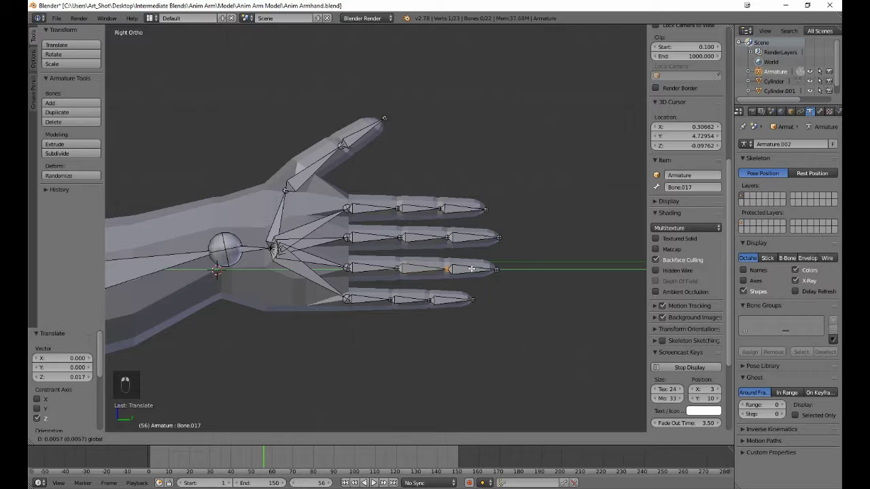
{"action": "left_click", "coordinate": [468, 269]}
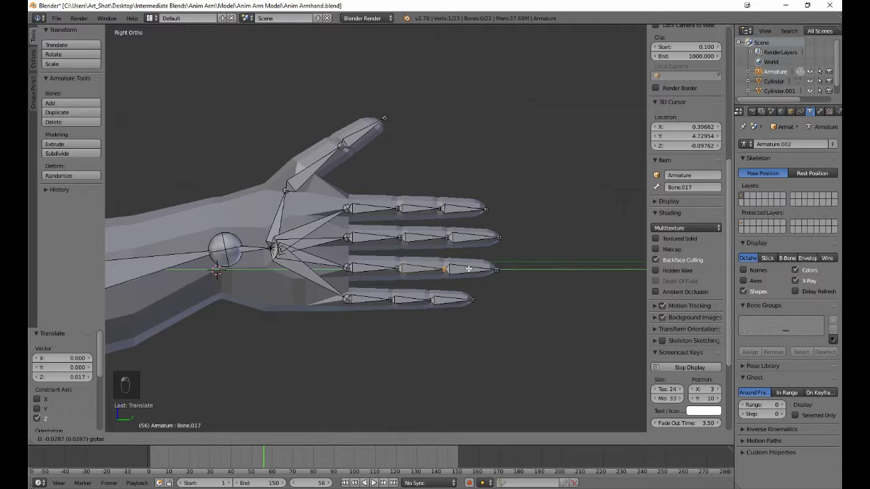
{"action": "right_click", "coordinate": [397, 270]}
{"action": "key", "text": "g"}
{"action": "key", "text": "y"}
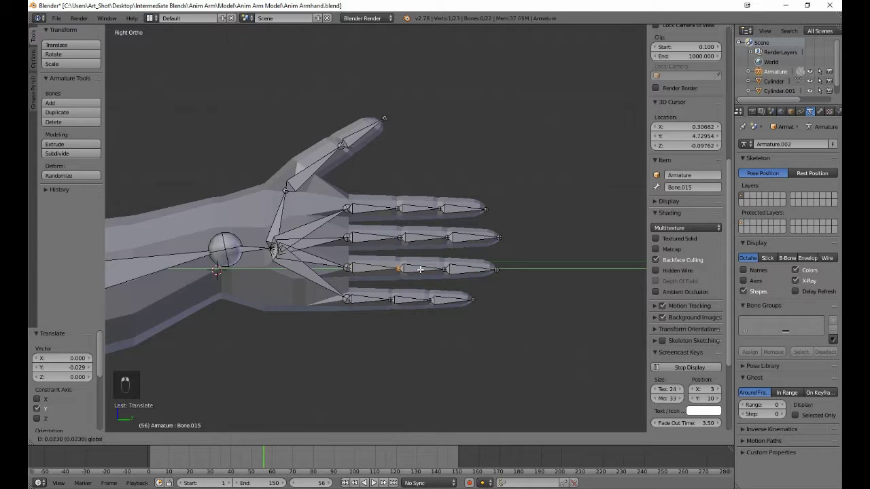
{"action": "left_click", "coordinate": [421, 270]}
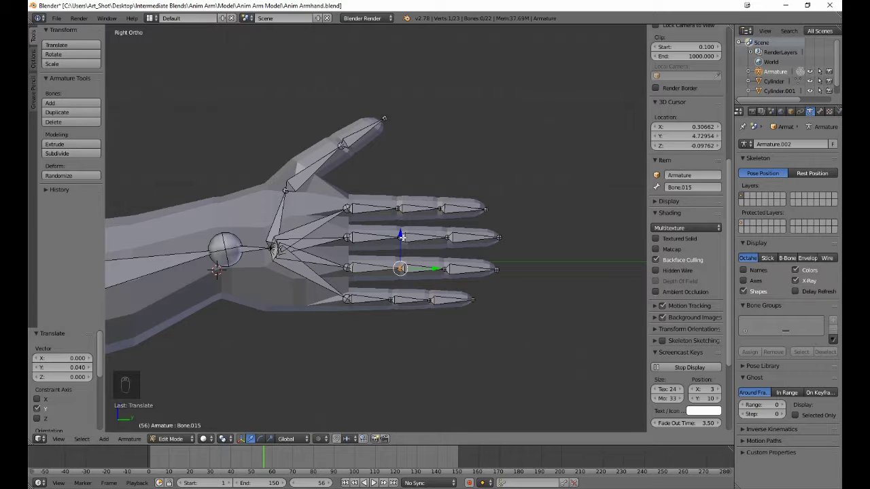
Shift the middle finger's inner joint about 0.017 along Y and its outer joint about -0.006 along Y.
{"action": "right_click", "coordinate": [401, 237]}
{"action": "key", "text": "g"}
{"action": "key", "text": "y"}
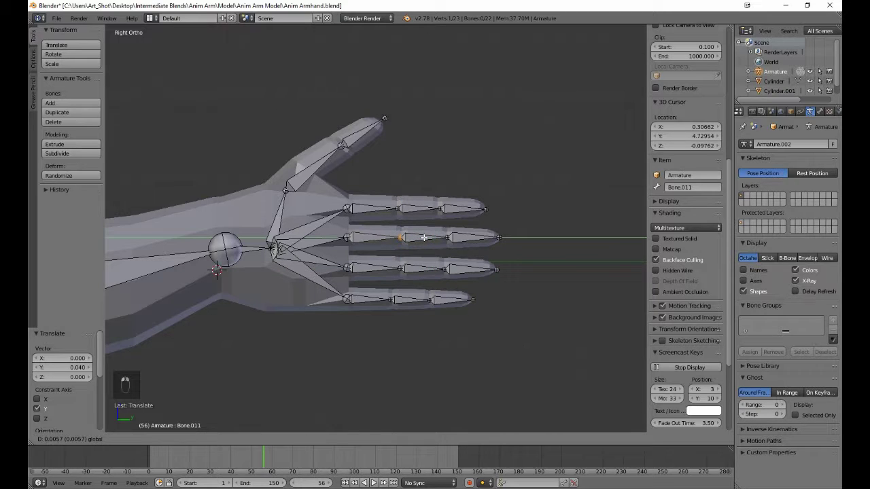
{"action": "left_click", "coordinate": [443, 237]}
{"action": "right_click", "coordinate": [447, 237]}
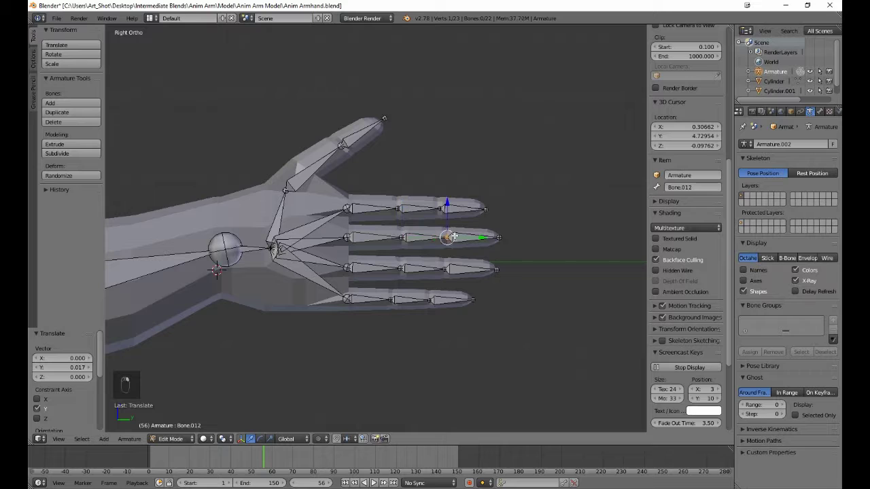
{"action": "key", "text": "g"}
{"action": "key", "text": "y"}
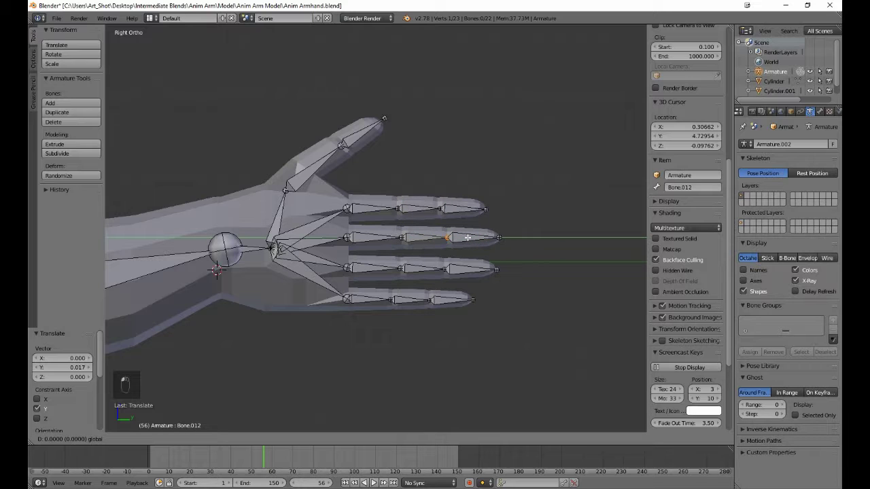
{"action": "left_click", "coordinate": [467, 238]}
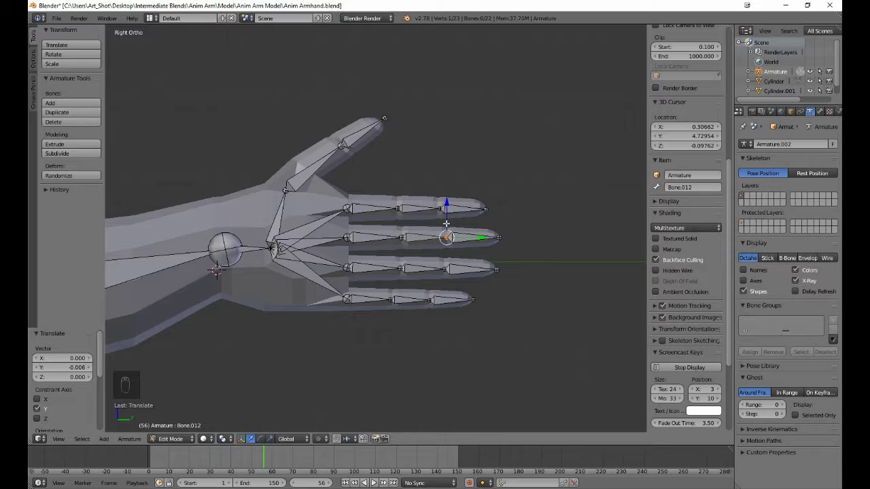
Adjust the index finger's outer joint slightly along Y and shift its inner joint about -0.017 along Y.
{"action": "right_click", "coordinate": [439, 211]}
{"action": "left_click_drag", "start_coordinate": [469, 210], "coordinate": [467, 210]}
{"action": "right_click", "coordinate": [398, 209]}
{"action": "left_click_drag", "start_coordinate": [415, 210], "coordinate": [415, 211]}
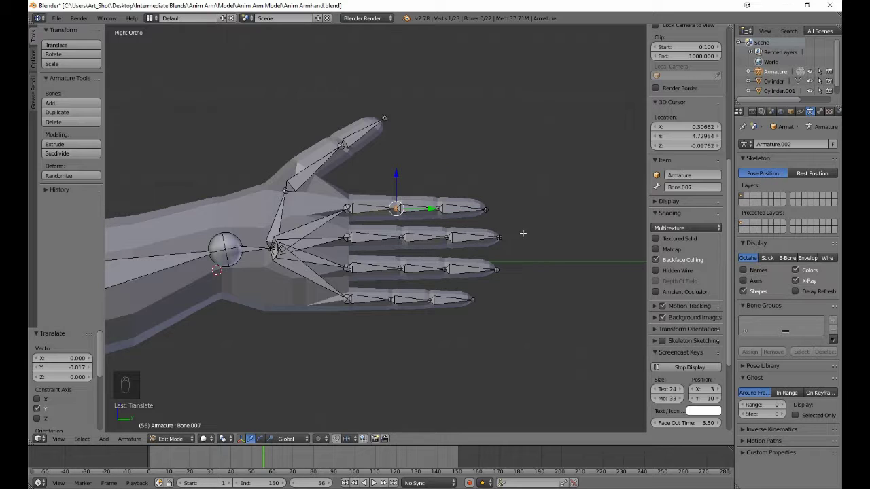
In Object Mode, move the whole armature about 1.111 along X into the centre of the arm mesh, using the top view.
{"action": "scroll", "coordinate": [519, 292], "scroll_direction": "down", "scroll_amount": 5}
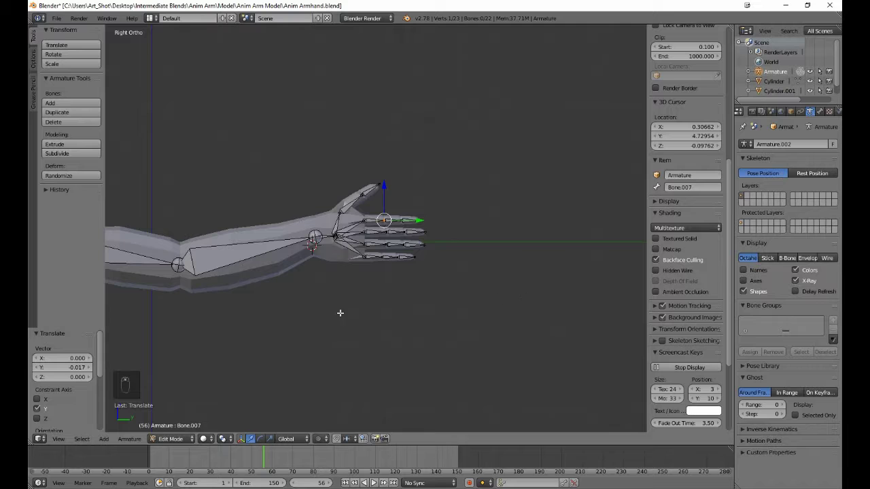
{"action": "middle_click_drag", "start_coordinate": [323, 313], "coordinate": [417, 356]}
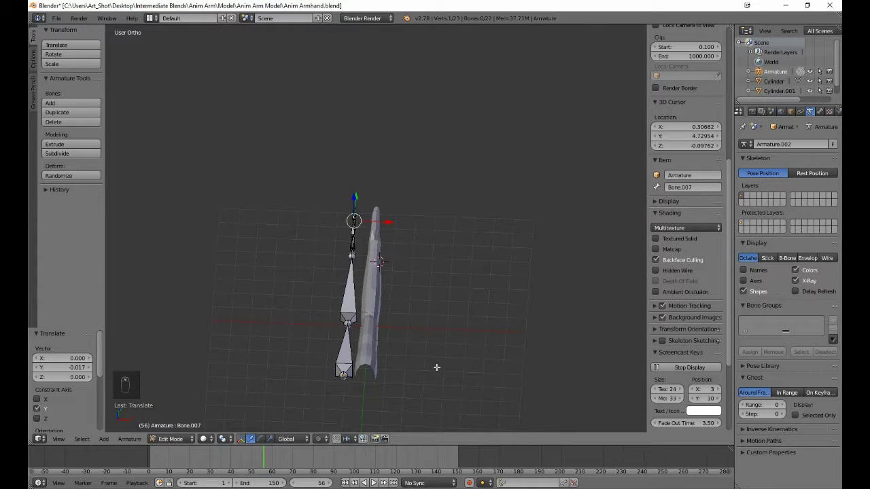
{"action": "key", "text": "Tab"}
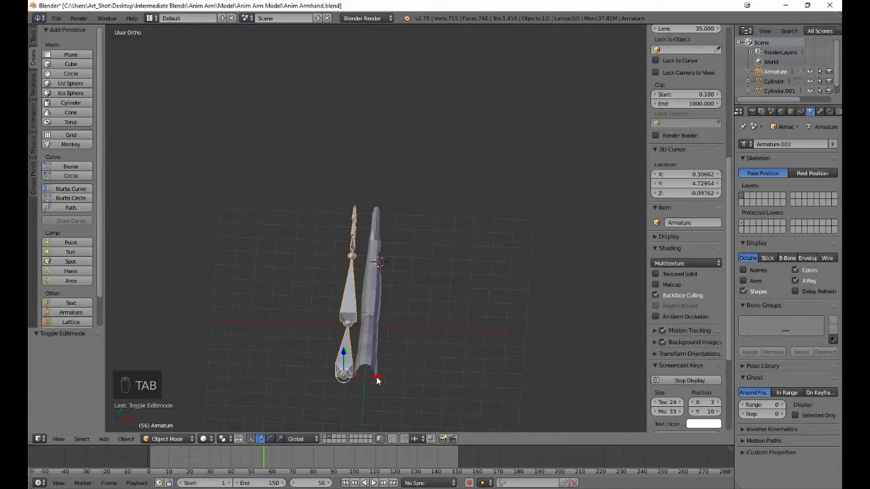
{"action": "key", "text": "KP_7"}
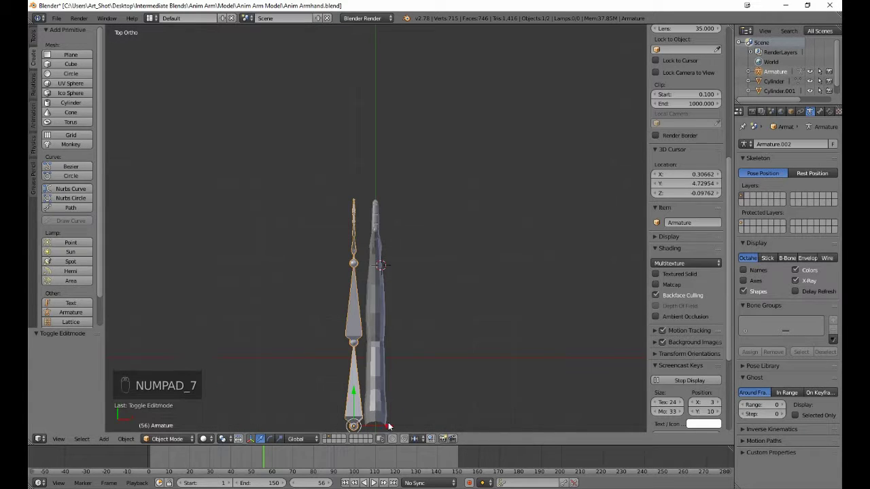
{"action": "left_click_drag", "start_coordinate": [391, 424], "coordinate": [412, 429]}
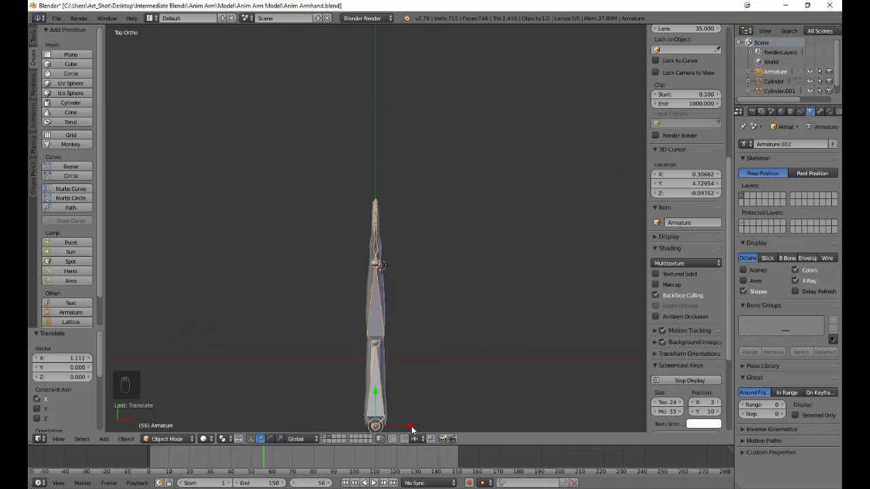
Return to editing the armature and rename the upper arm bone as upperarm.
{"action": "middle_click_drag", "start_coordinate": [449, 364], "coordinate": [368, 293]}
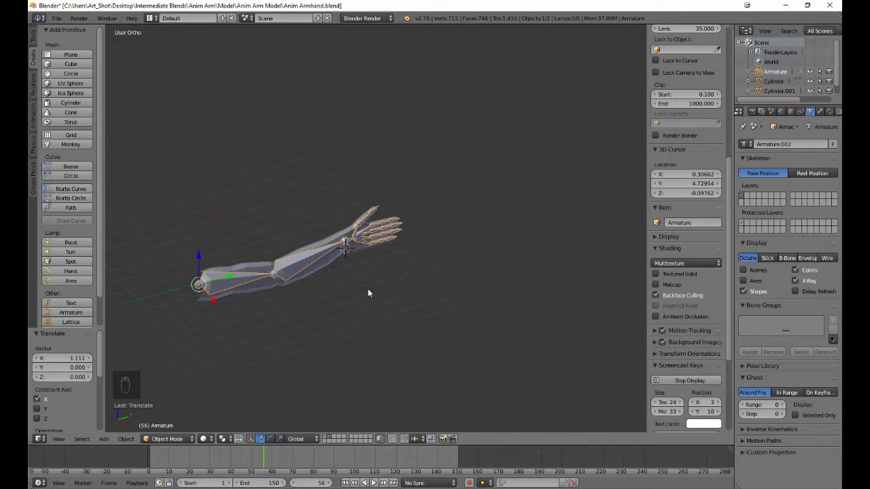
{"action": "key", "text": "Tab"}
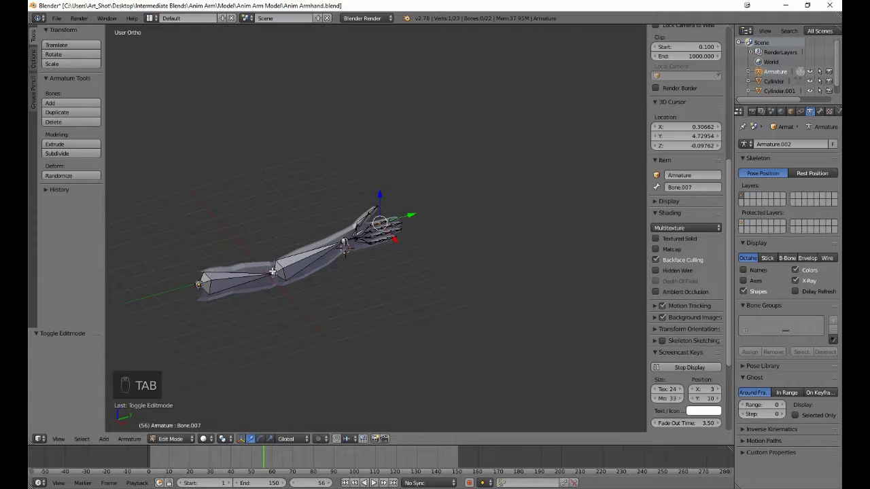
{"action": "right_click", "coordinate": [246, 276]}
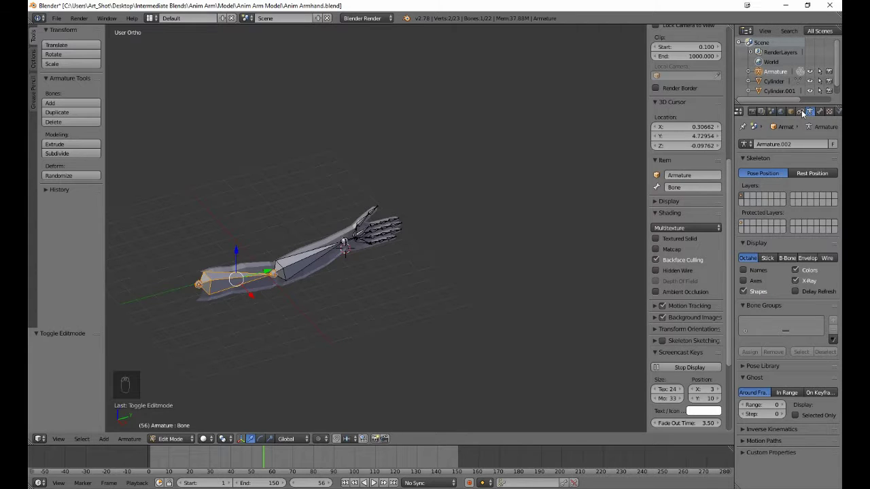
{"action": "left_click", "coordinate": [819, 112]}
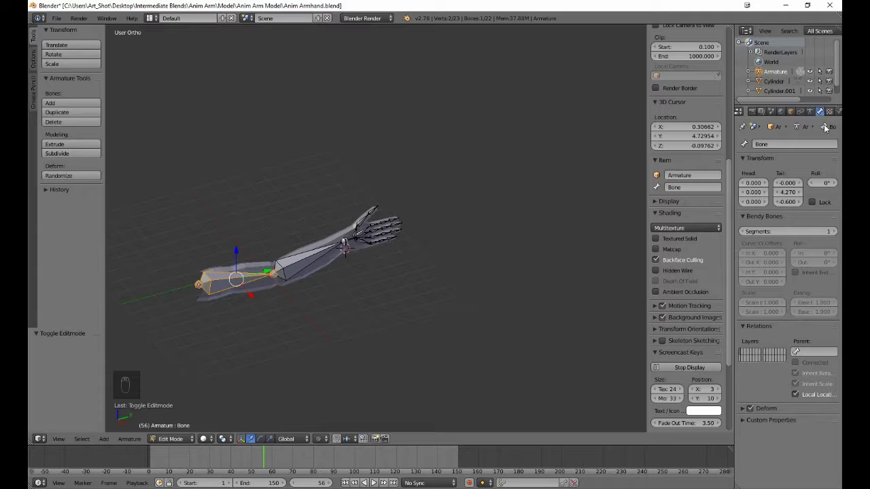
{"action": "left_click", "coordinate": [789, 144]}
{"action": "type", "text": "upperarm"}
{"action": "key", "text": "Return"}
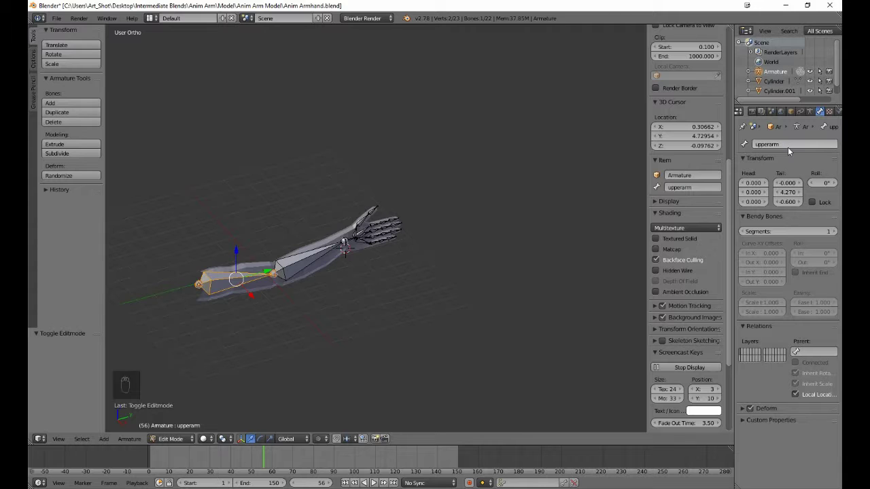
Rename the forearm bone as lowerarm.
{"action": "right_click", "coordinate": [299, 262]}
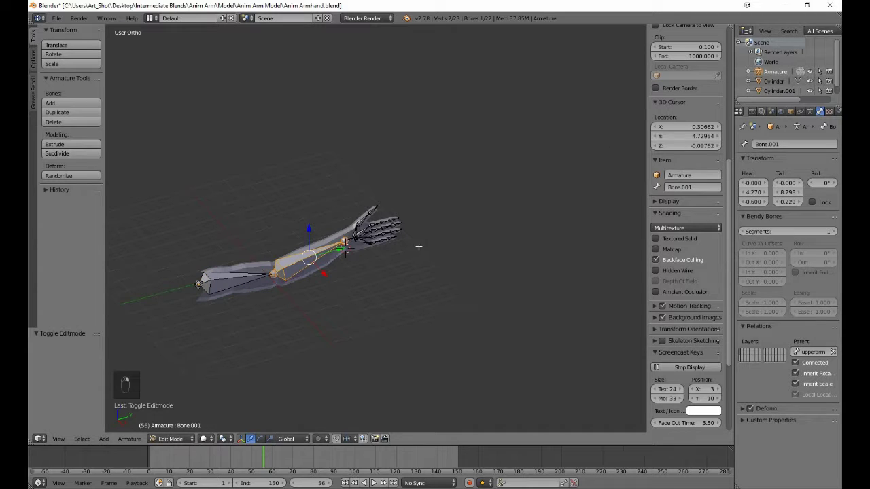
{"action": "left_click", "coordinate": [774, 145]}
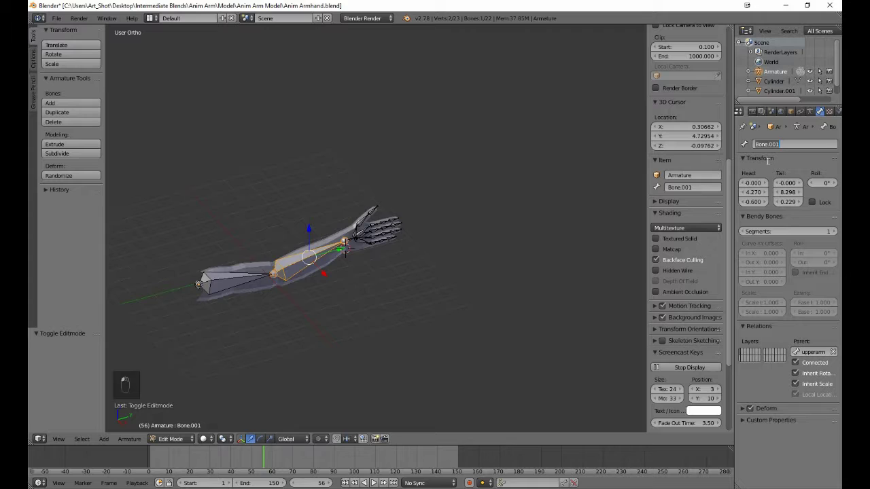
{"action": "type", "text": "lowerarm"}
{"action": "key", "text": "Return"}
Rename the short bone between the forearm and the palm bones as wrist.
{"action": "right_click", "coordinate": [348, 241]}
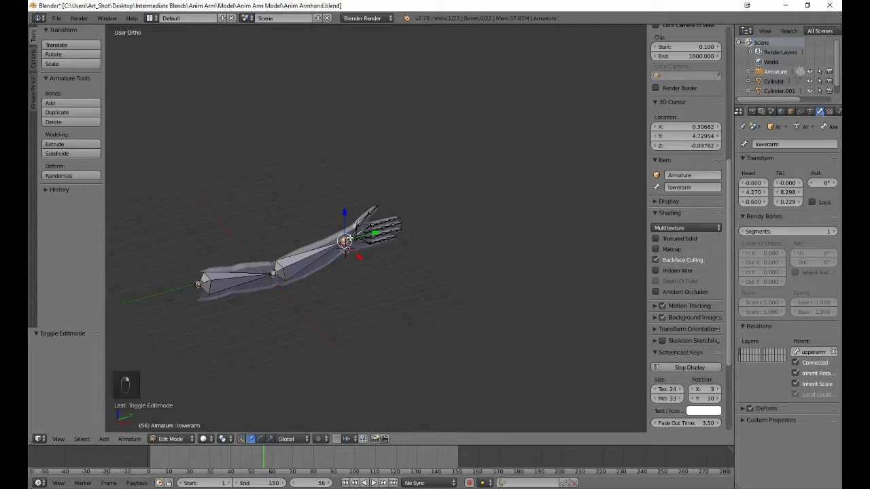
{"action": "right_click", "coordinate": [351, 237]}
{"action": "scroll", "coordinate": [463, 278], "scroll_direction": "up", "scroll_amount": 8}
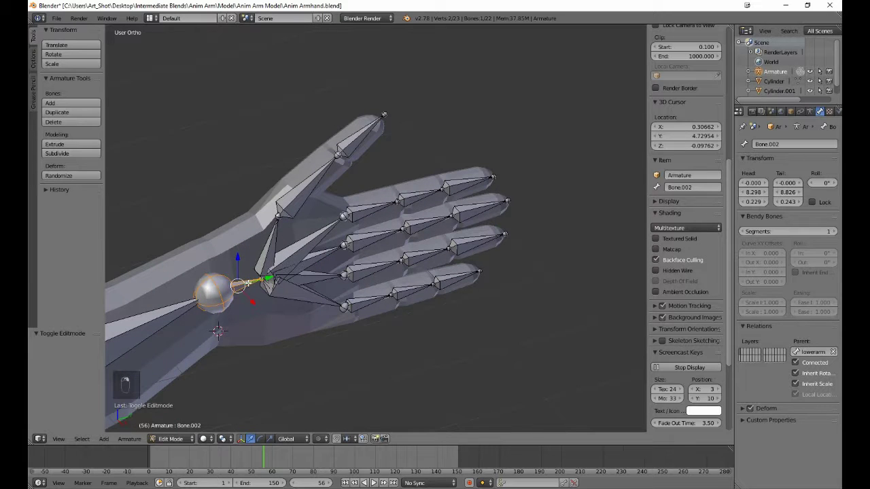
{"action": "key", "text": "a"}
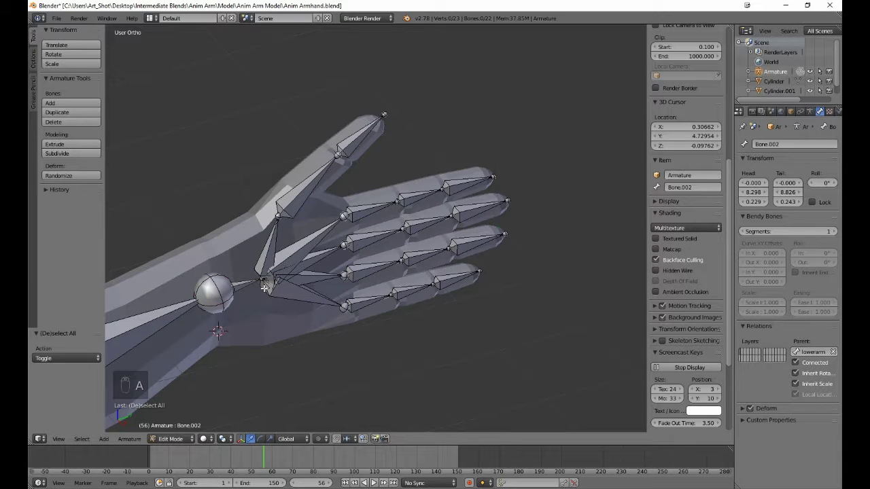
{"action": "right_click", "coordinate": [251, 283]}
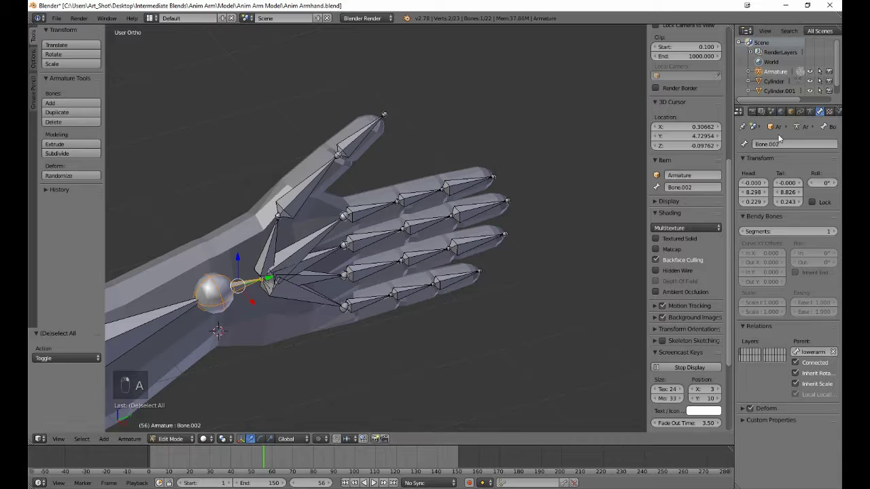
{"action": "type", "text": "w"}
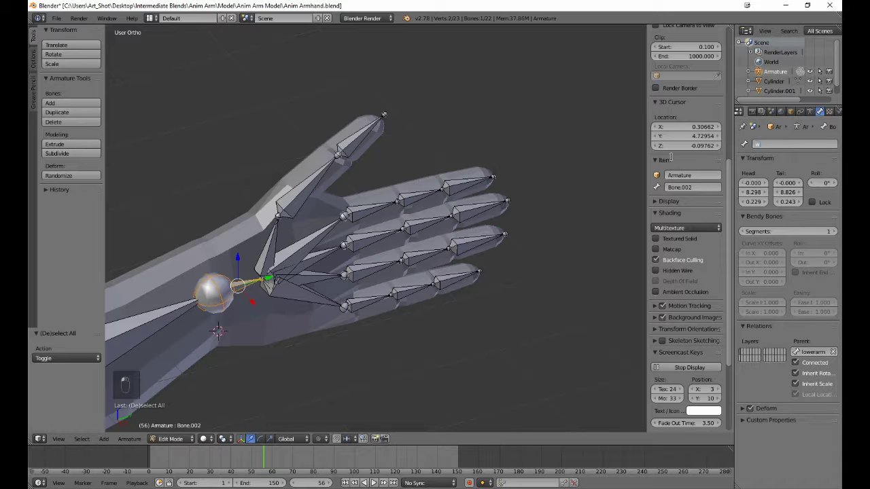
{"action": "type", "text": "rist"}
{"action": "key", "text": "Return"}
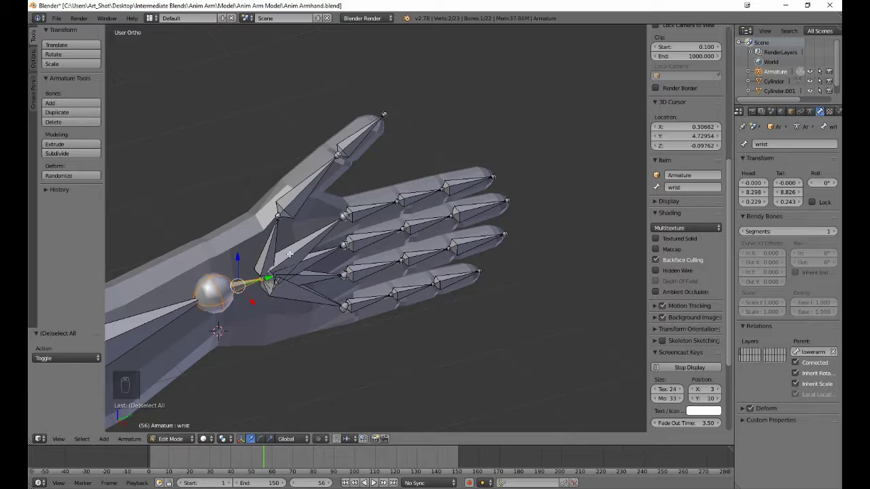
Rename the palm bone leading from the wrist to the thumb as thumb_0.
{"action": "right_click", "coordinate": [267, 254]}
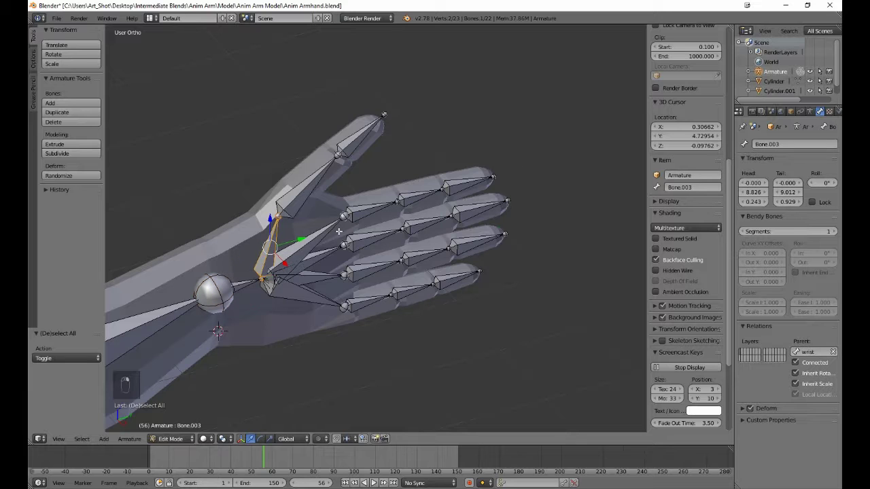
{"action": "left_click", "coordinate": [789, 144]}
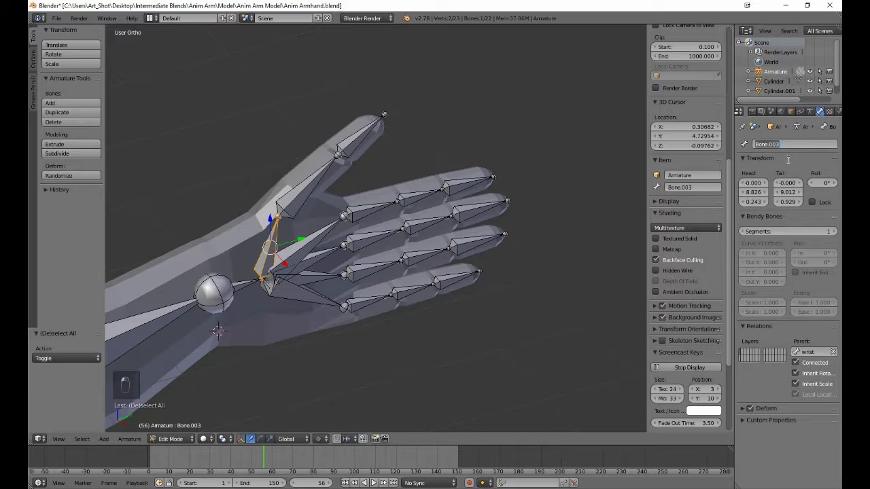
{"action": "type", "text": "thumb"}
{"action": "type", "text": ".0"}
{"action": "key", "text": "Return"}
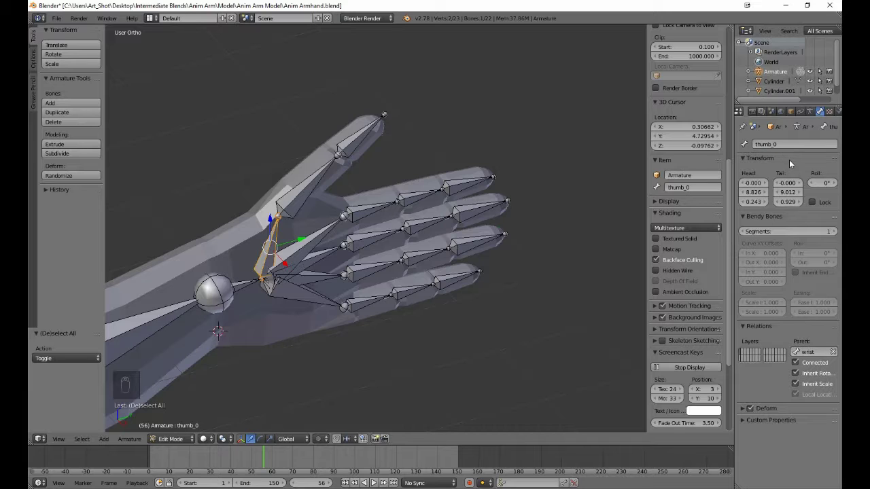
Rename the middle thumb bone, just beyond the palm section, as thumb_1.
{"action": "right_click", "coordinate": [303, 198]}
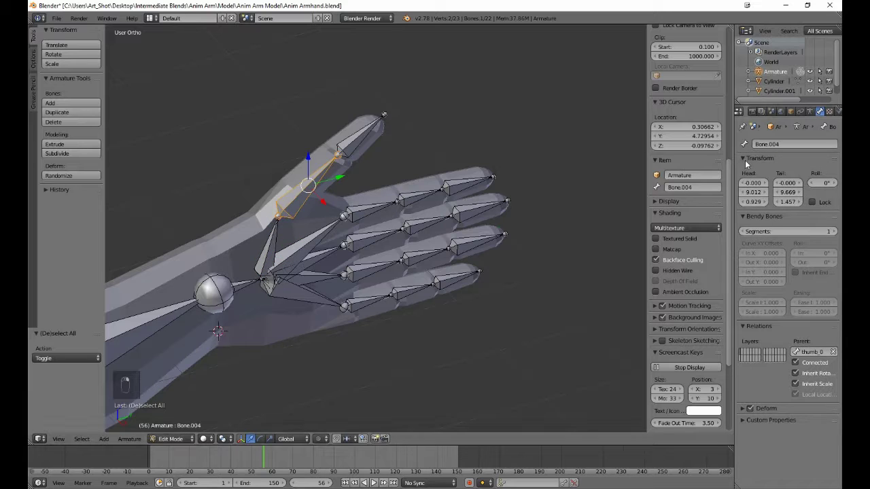
{"action": "left_click", "coordinate": [775, 144]}
{"action": "type", "text": "thumb_1"}
{"action": "key", "text": "Return"}
Rename the bone at the tip of the thumb as thumb_2.
{"action": "right_click", "coordinate": [366, 129]}
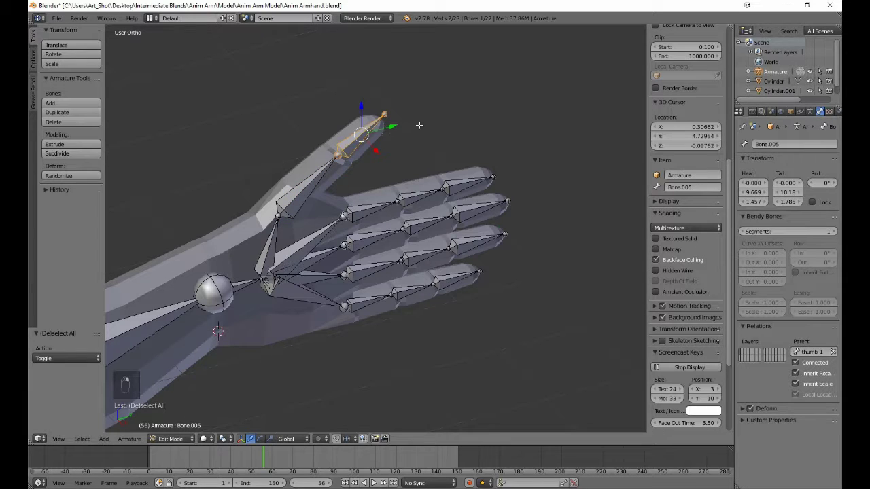
{"action": "left_click", "coordinate": [753, 145]}
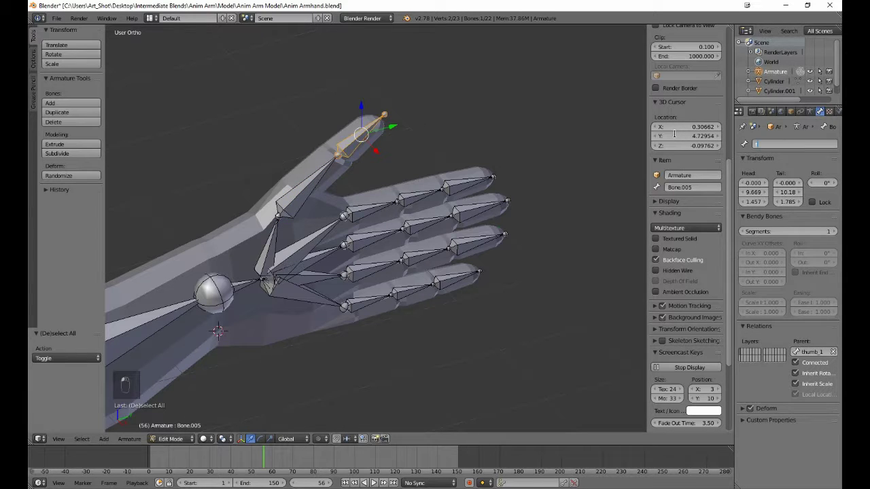
{"action": "type", "text": "thum"}
{"action": "type", "text": "b 2"}
{"action": "key", "text": "Return"}
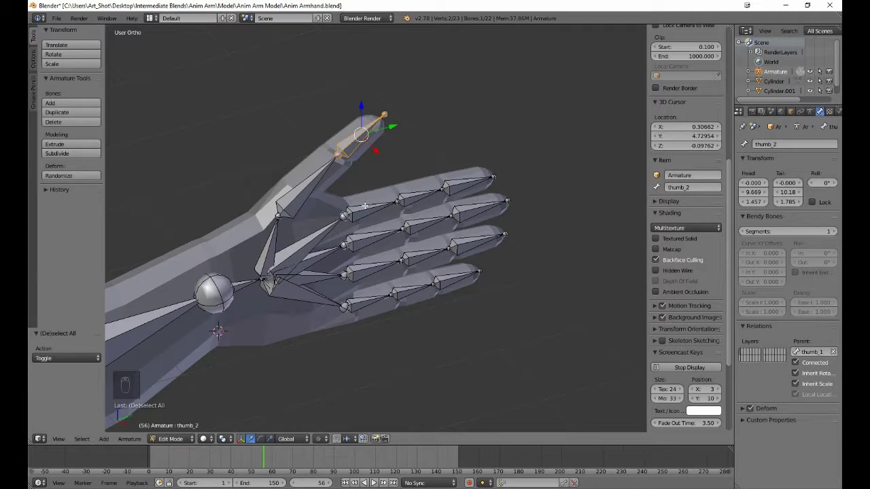
Rename the palm bone leading from the wrist to the index finger as finger1_0.
{"action": "right_click", "coordinate": [324, 233]}
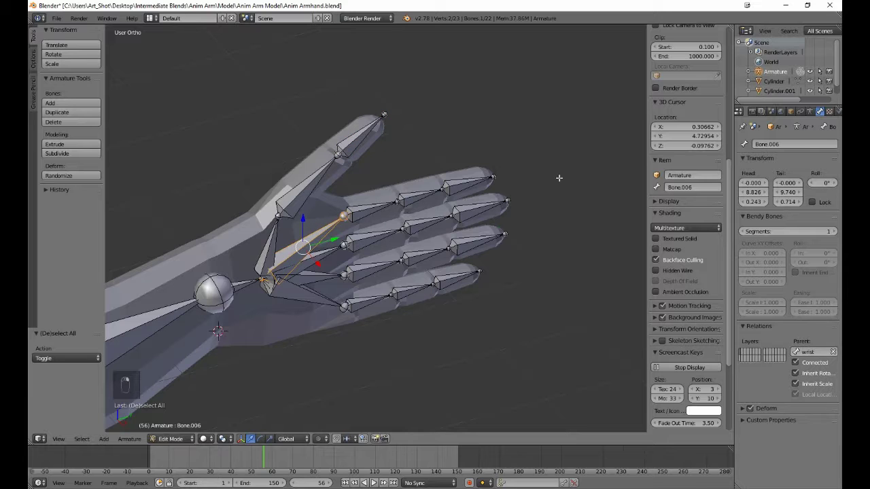
{"action": "left_click", "coordinate": [801, 145]}
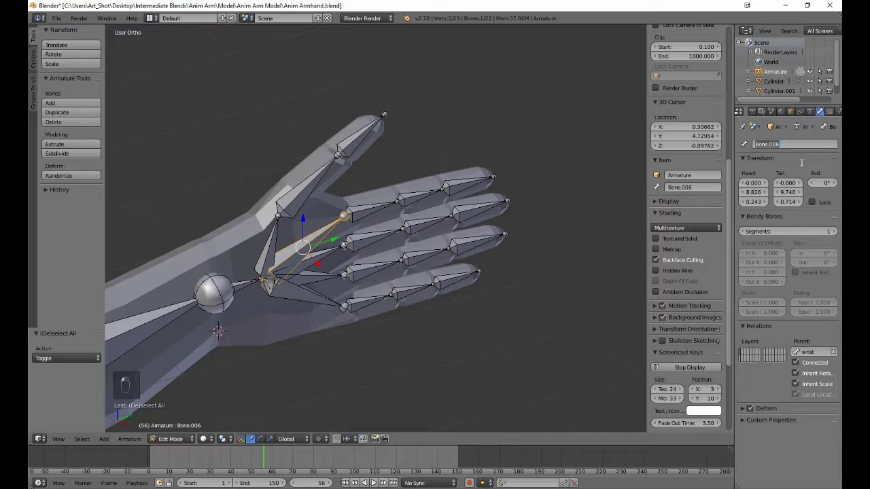
{"action": "key", "text": "BackSpace"}
{"action": "type", "text": "thu"}
{"action": "key", "text": "BackSpace"}
{"action": "key", "text": "BackSpace"}
{"action": "key", "text": "BackSpace"}
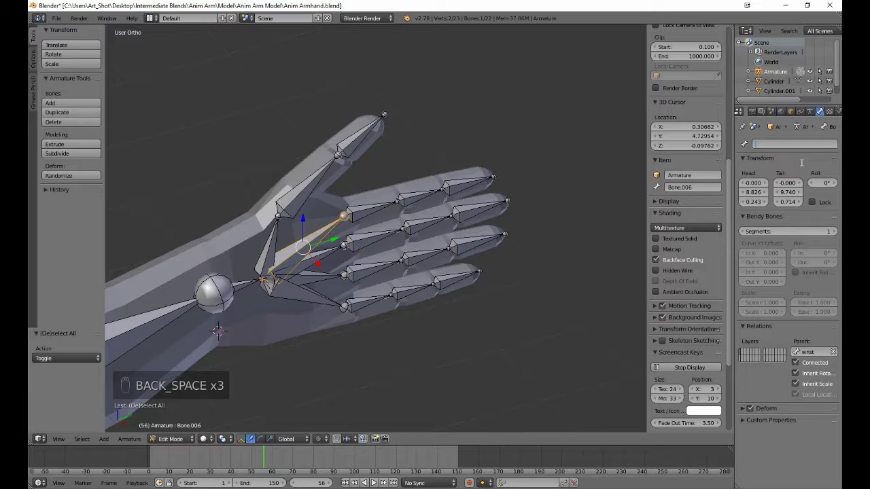
{"action": "type", "text": "finger1"}
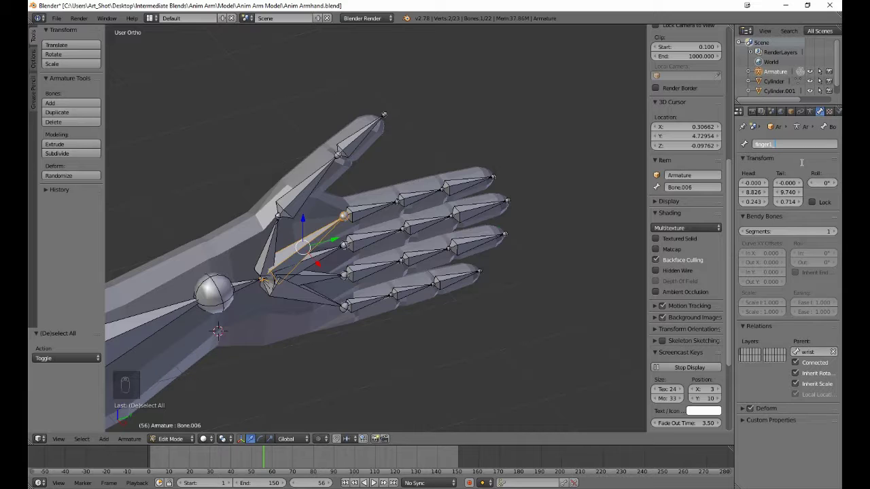
{"action": "type", "text": "_0"}
{"action": "key", "text": "Return"}
Rename the index finger's base bone, nearest the palm, as finger_1_1.
{"action": "key", "text": "e"}
{"action": "left_click", "coordinate": [373, 210]}
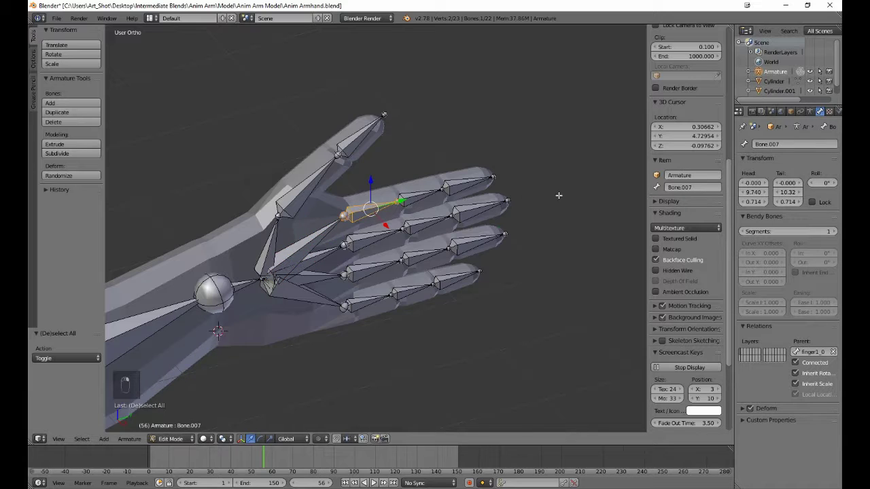
{"action": "left_click", "coordinate": [776, 144]}
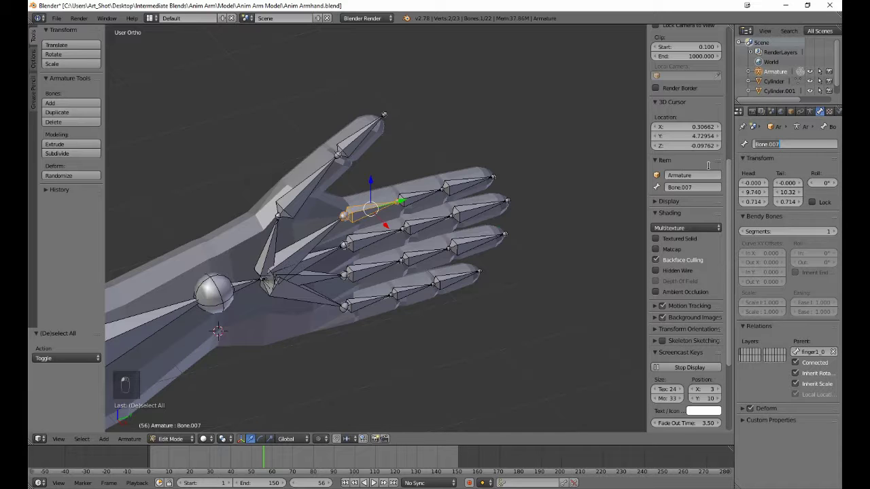
{"action": "type", "text": "finger"}
{"action": "key", "text": "ctrl+a"}
{"action": "key", "text": "ctrl+a"}
{"action": "type", "text": "_1"}
{"action": "type", "text": "_1"}
{"action": "key", "text": "Return"}
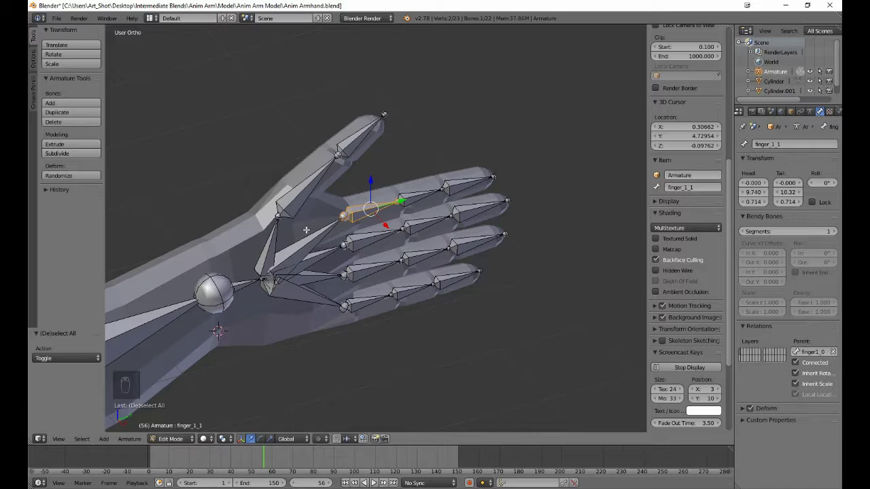
Correct the name of the index finger's palm bone to finger_1_0.
{"action": "right_click", "coordinate": [308, 243]}
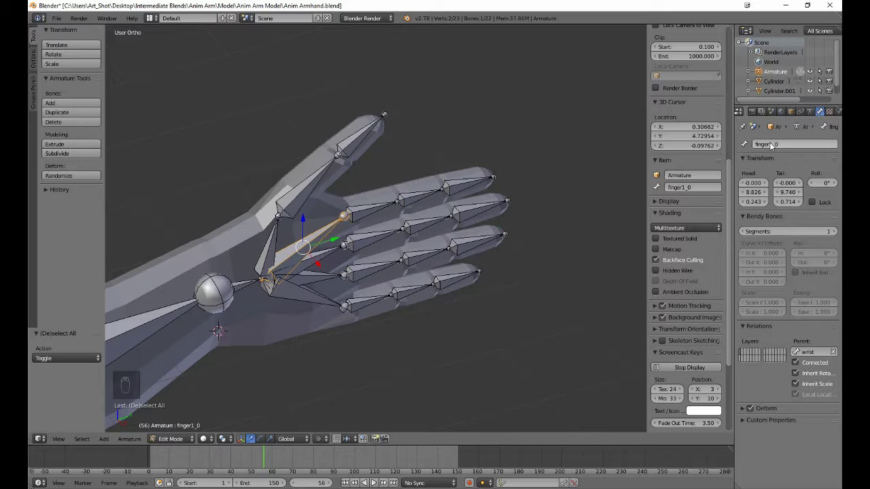
{"action": "left_click", "coordinate": [770, 145]}
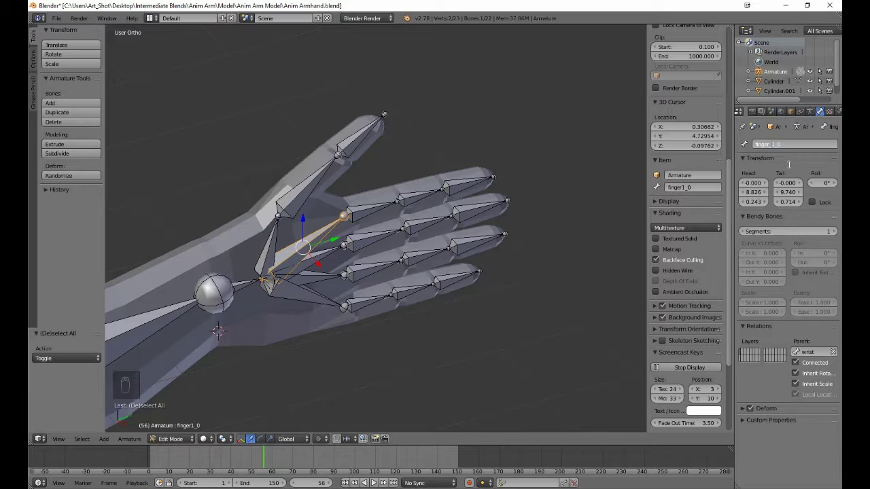
{"action": "left_click", "coordinate": [531, 149]}
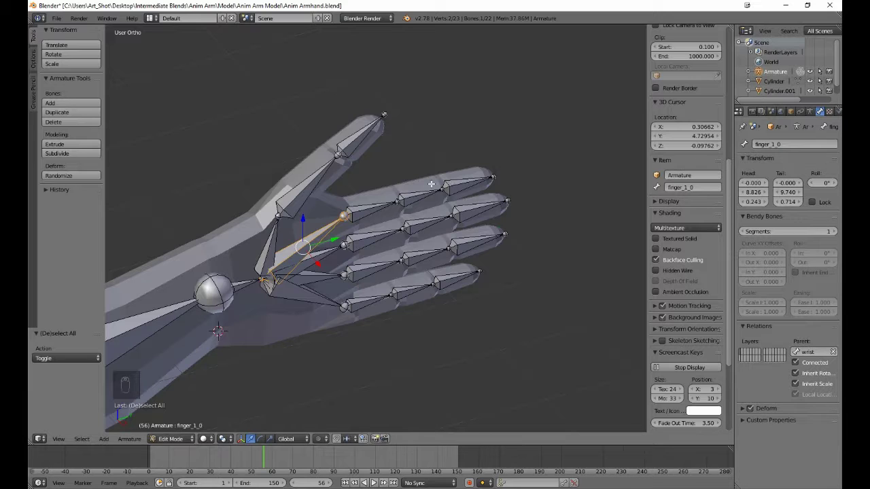
Rename the middle bone of the index finger as finger_1_2.
{"action": "right_click", "coordinate": [381, 205]}
{"action": "right_click", "coordinate": [422, 200]}
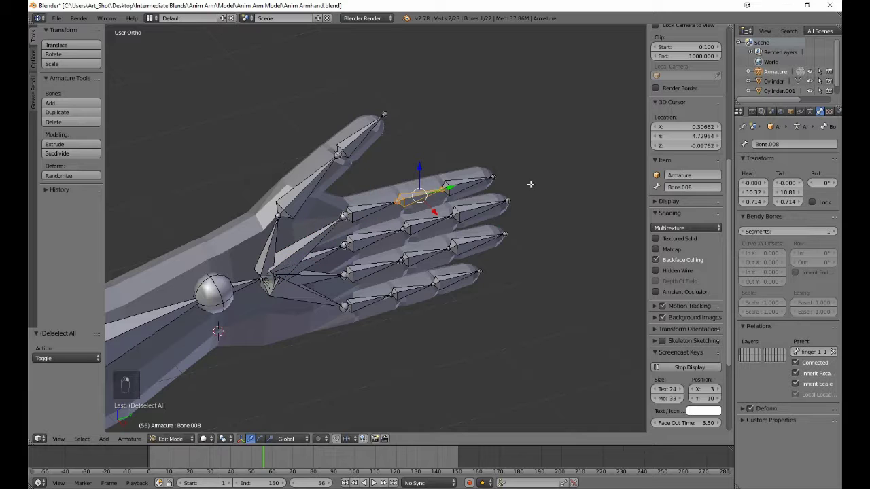
{"action": "left_click", "coordinate": [763, 144]}
{"action": "type", "text": "finger"}
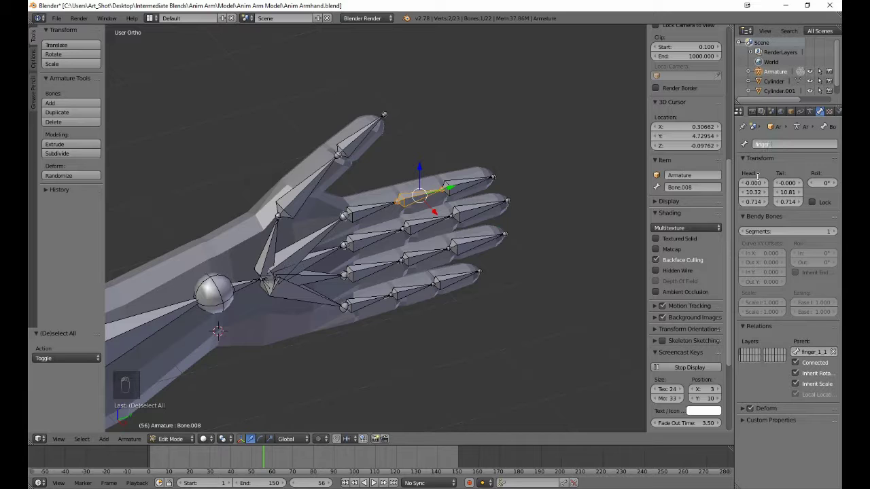
{"action": "type", "text": "_1_2"}
{"action": "key", "text": "Return"}
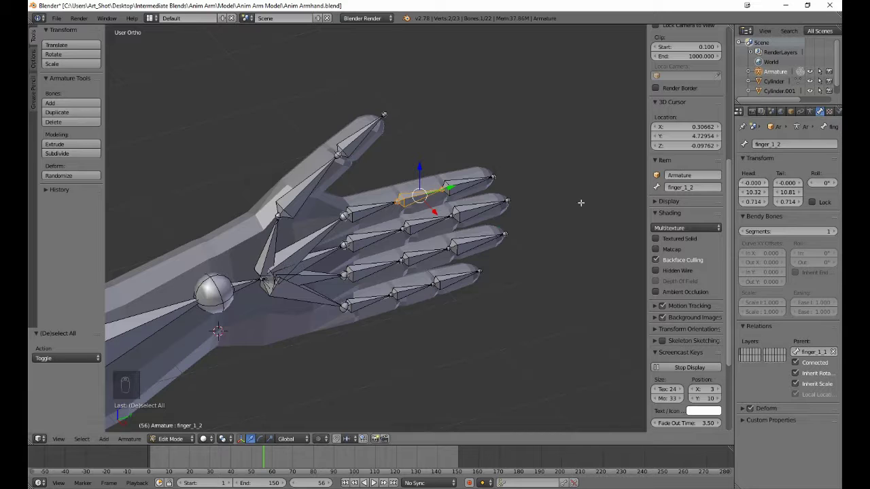
Rename the tip bone of the index finger as finger_1_3.
{"action": "left_click", "coordinate": [480, 180], "text": "ctrl"}
{"action": "left_click", "coordinate": [785, 143]}
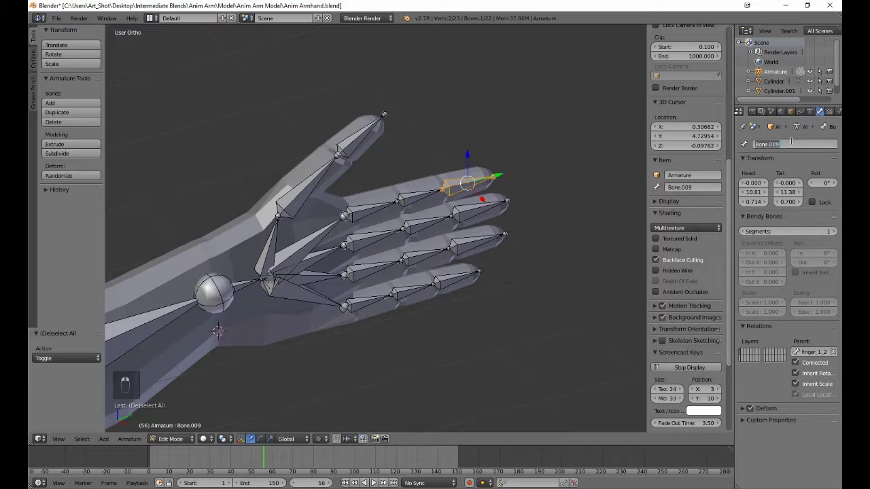
{"action": "type", "text": "finger"}
{"action": "type", "text": "_1"}
{"action": "type", "text": "_1"}
{"action": "key", "text": "Return"}
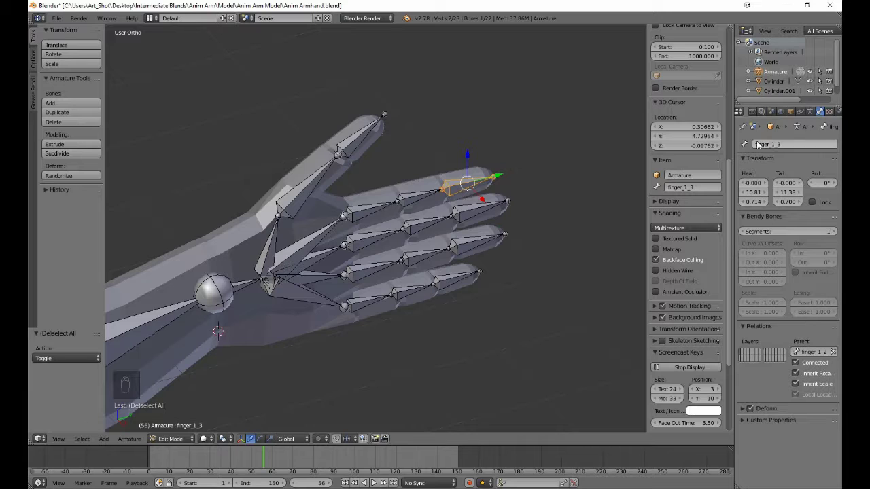
Rename the palm bone leading from the wrist to the middle finger as finger_2_0.
{"action": "right_click", "coordinate": [327, 251]}
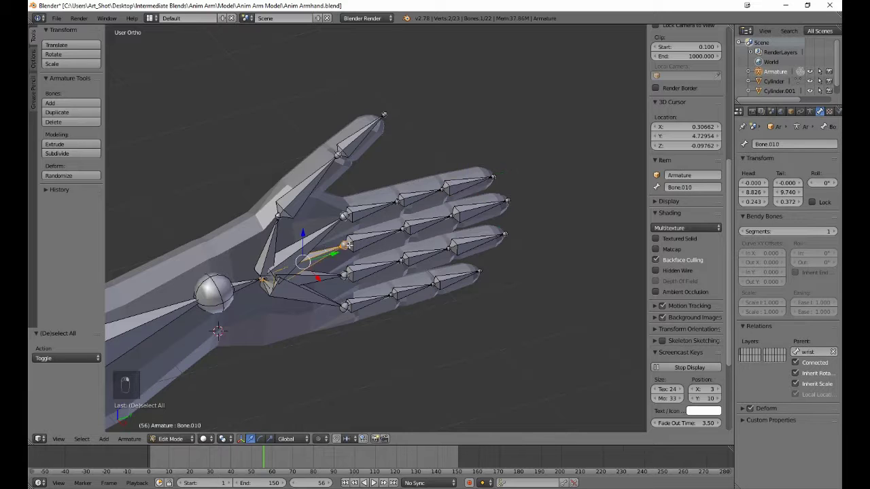
{"action": "left_click", "coordinate": [755, 145]}
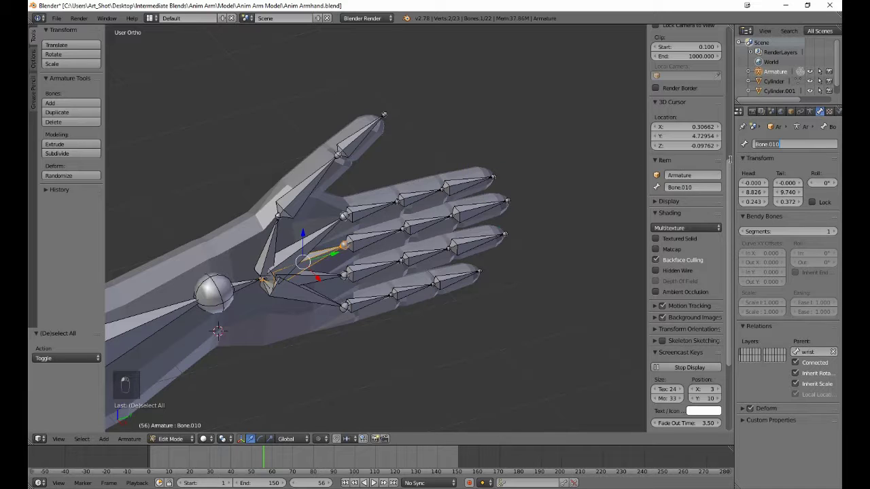
{"action": "type", "text": "finger"}
{"action": "type", "text": " 2_0"}
{"action": "key", "text": "Return"}
Rename the middle finger's base bone, nearest the palm, as finger_2_1.
{"action": "right_click", "coordinate": [368, 242]}
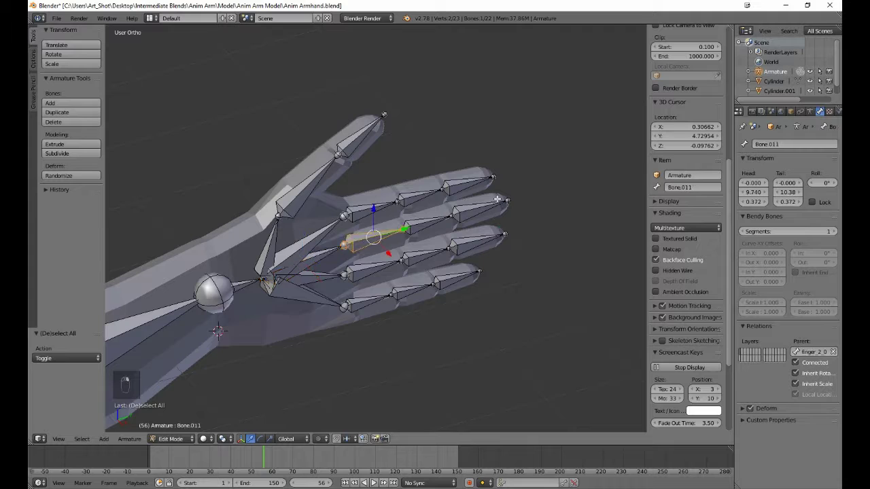
{"action": "left_click", "coordinate": [774, 144]}
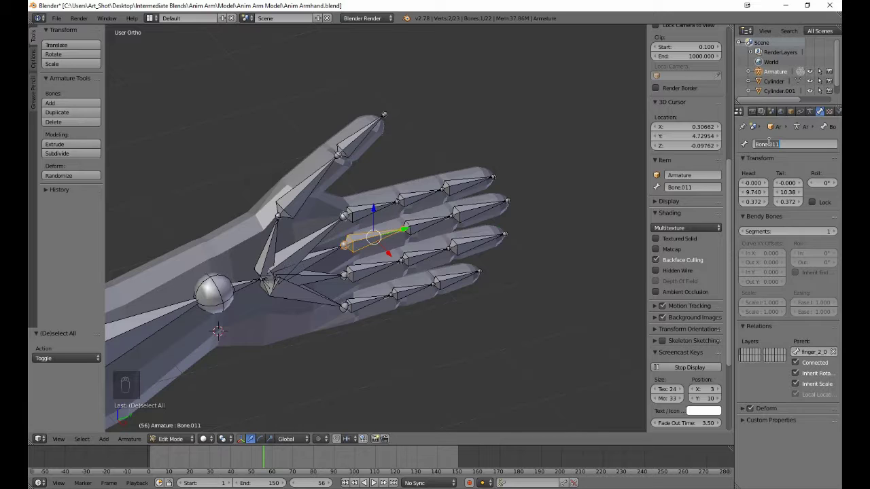
{"action": "type", "text": "finger_2_1"}
{"action": "key", "text": "Return"}
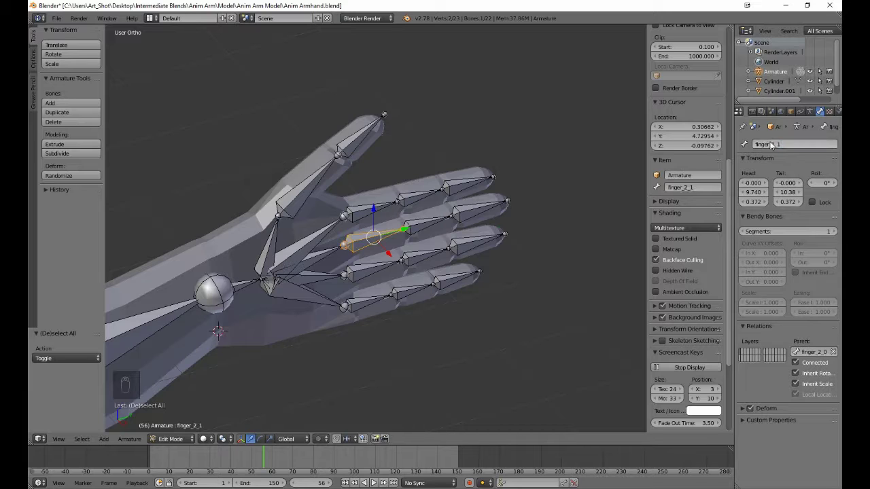
Rename the central bone of the middle finger as finger_2_2.
{"action": "right_click", "coordinate": [438, 221]}
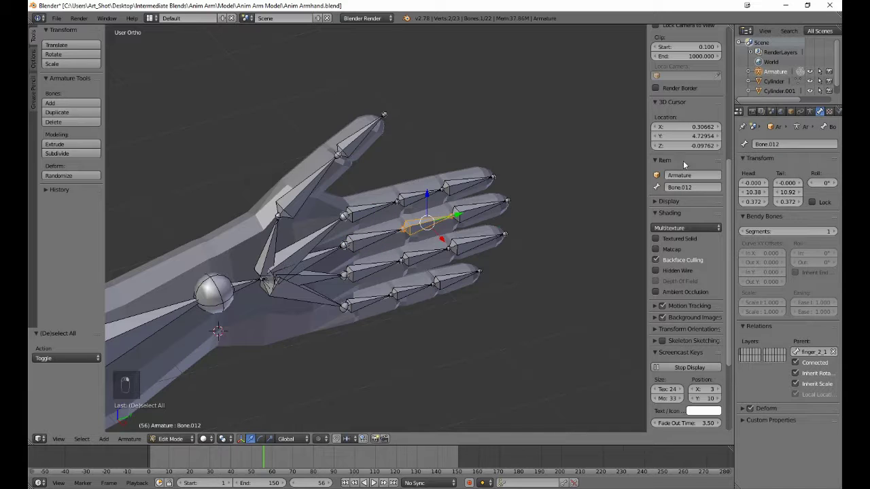
{"action": "left_click", "coordinate": [783, 146]}
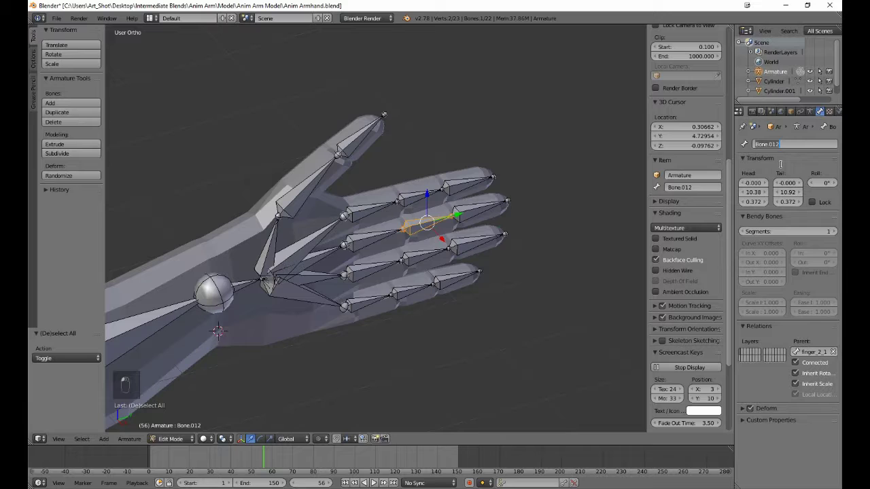
{"action": "type", "text": "finger_2_2"}
{"action": "key", "text": "Return"}
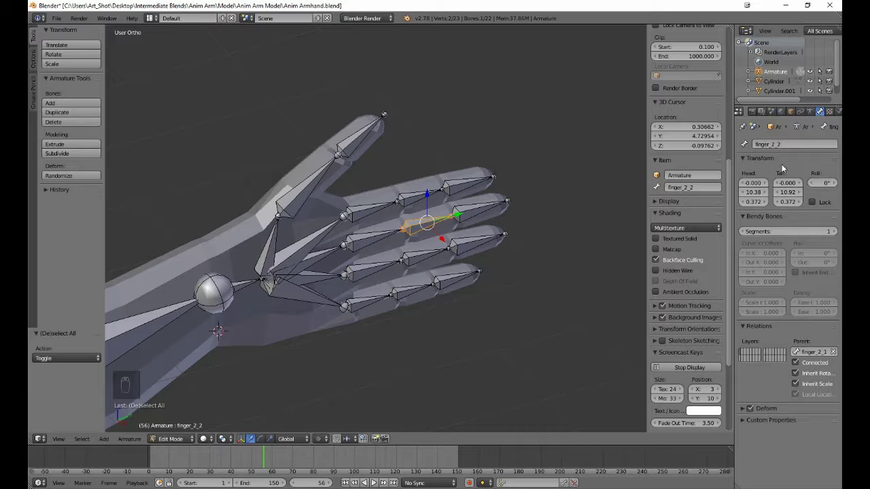
Rename the tip bone of the middle finger as finger_2_3.
{"action": "right_click", "coordinate": [367, 241]}
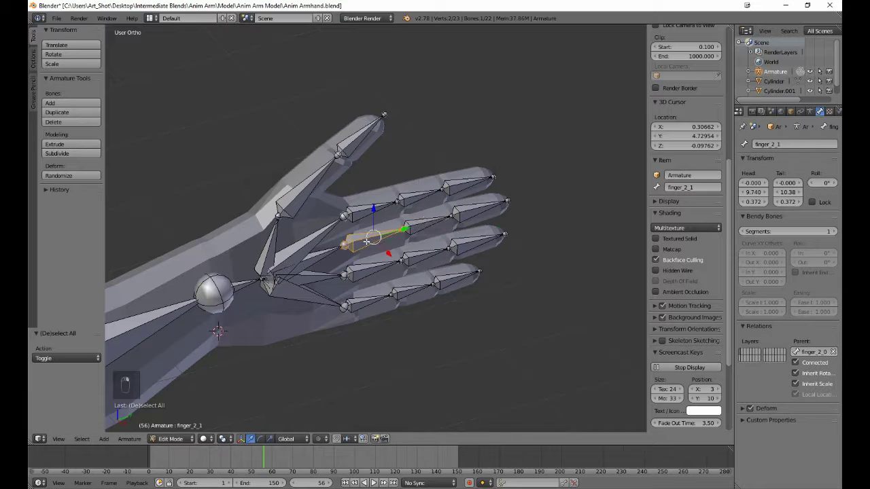
{"action": "right_click", "coordinate": [467, 215]}
{"action": "left_click", "coordinate": [762, 144]}
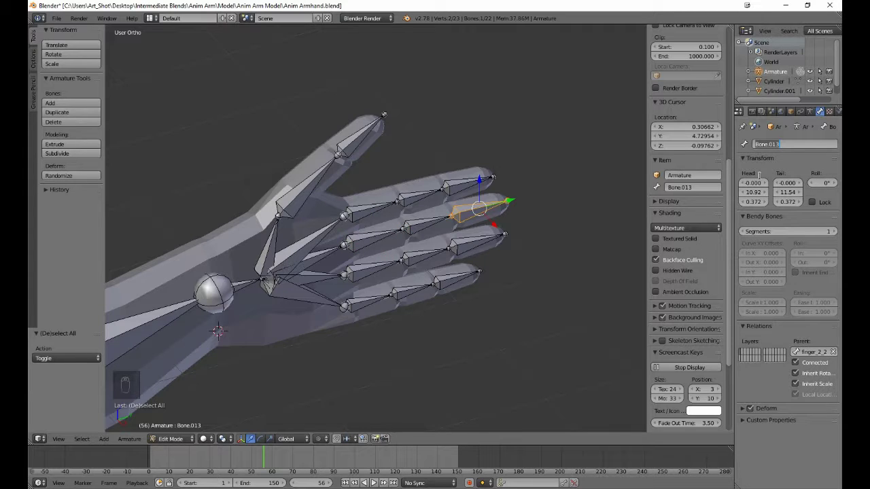
{"action": "key", "text": "shift+Left"}
{"action": "type", "text": "finger_2_"}
{"action": "key", "text": "Return"}
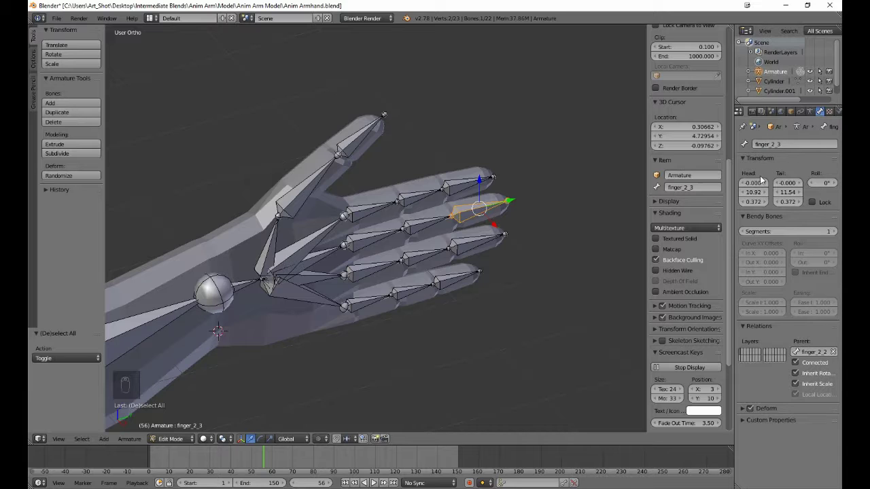
Rename the palm bone leading from the wrist to the ring finger as finger_3_0.
{"action": "right_click", "coordinate": [314, 278]}
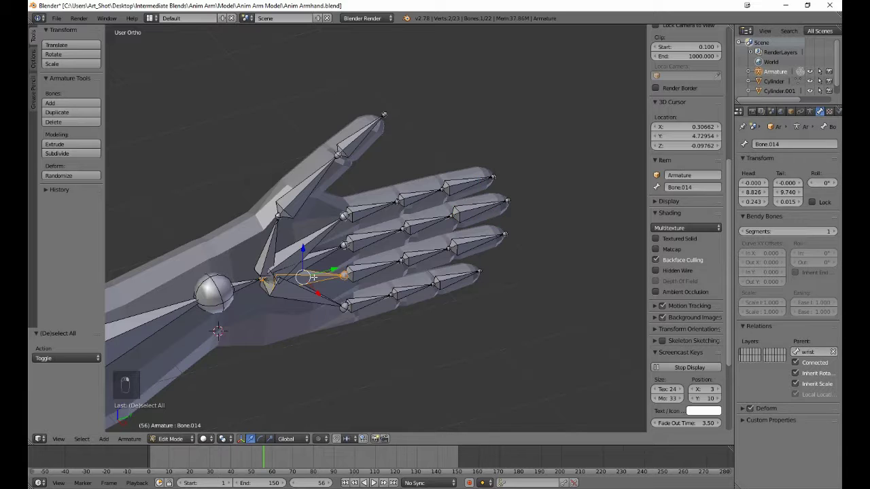
{"action": "left_click", "coordinate": [773, 146]}
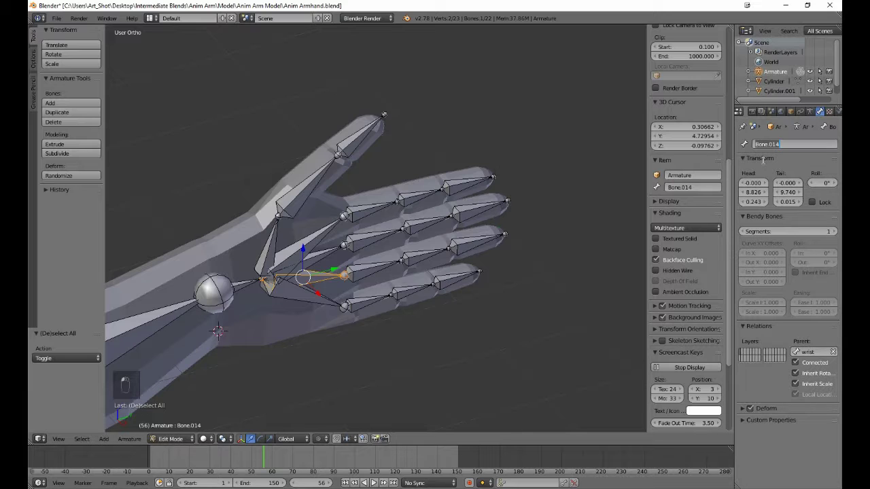
{"action": "type", "text": "finger_3_0"}
{"action": "key", "text": "Return"}
Rename the ring finger's base bone, nearest the palm, as finger_3_1.
{"action": "right_click", "coordinate": [355, 276]}
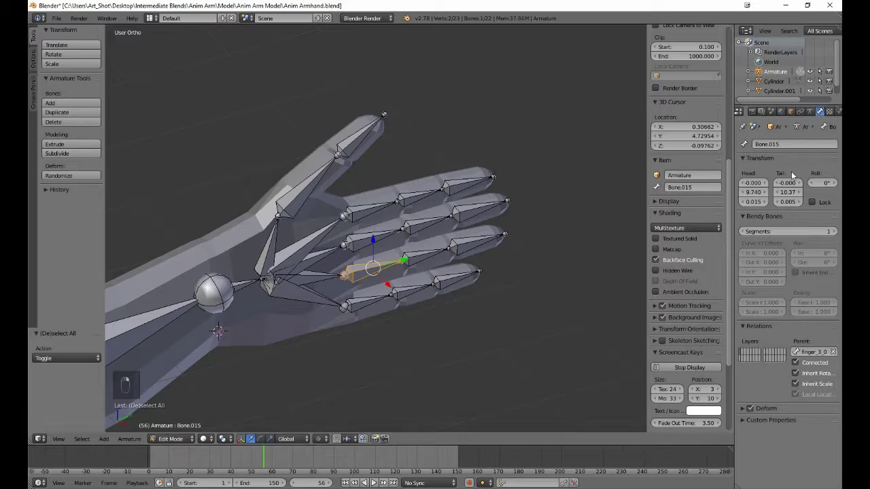
{"action": "left_click", "coordinate": [800, 144]}
{"action": "type", "text": "finger_3_1"}
{"action": "key", "text": "Return"}
Rename the central bone of the ring finger as finger_3_2.
{"action": "key", "text": "e"}
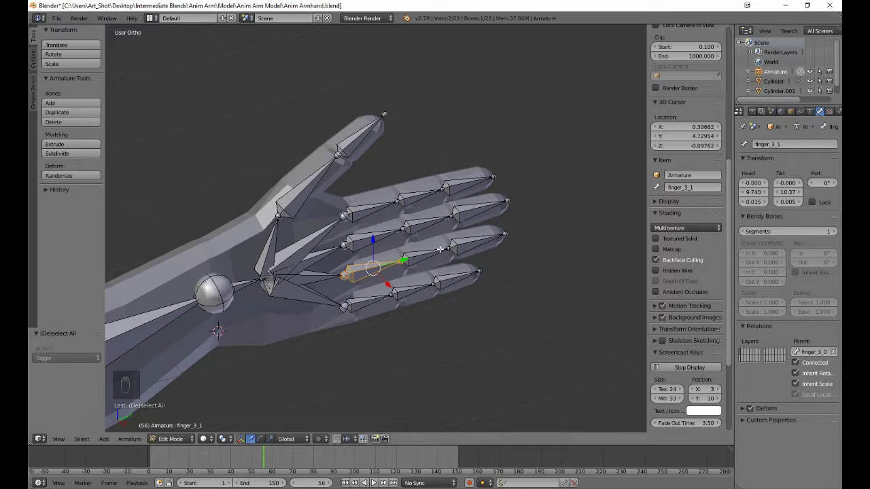
{"action": "left_click", "coordinate": [559, 233]}
{"action": "left_click", "coordinate": [787, 144]}
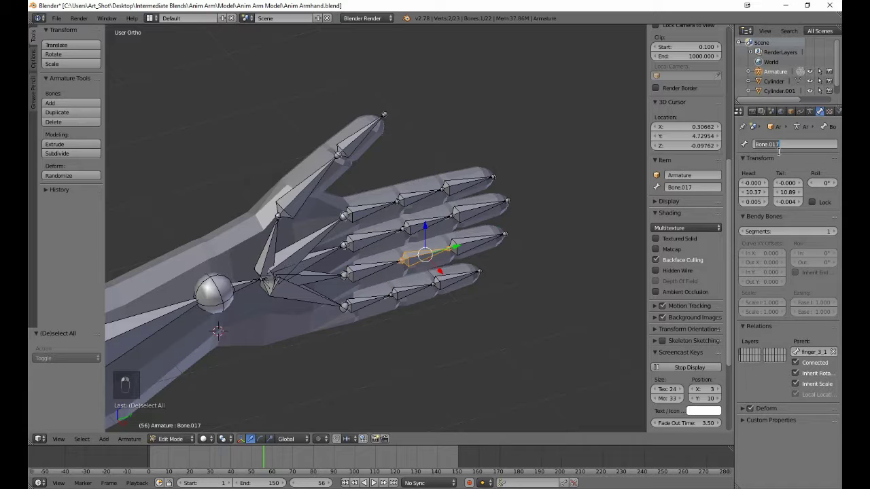
{"action": "type", "text": "finger_3_2"}
{"action": "key", "text": "Return"}
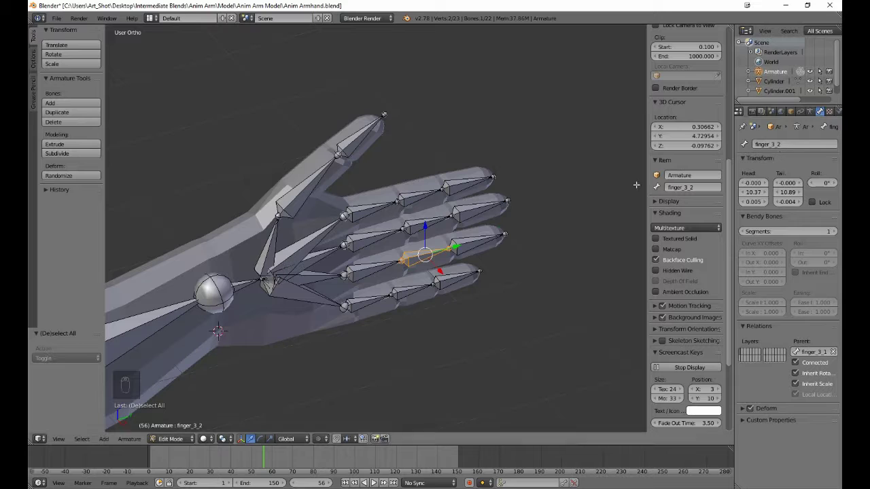
Rename the tip bone of the ring finger as finger_3_3.
{"action": "right_click", "coordinate": [473, 245]}
{"action": "left_click", "coordinate": [785, 147]}
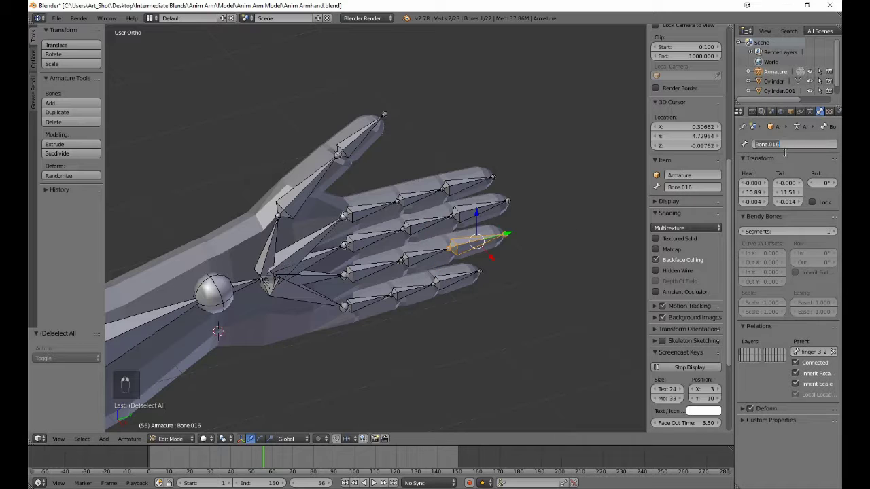
{"action": "type", "text": "finger_3_3"}
{"action": "key", "text": "Return"}
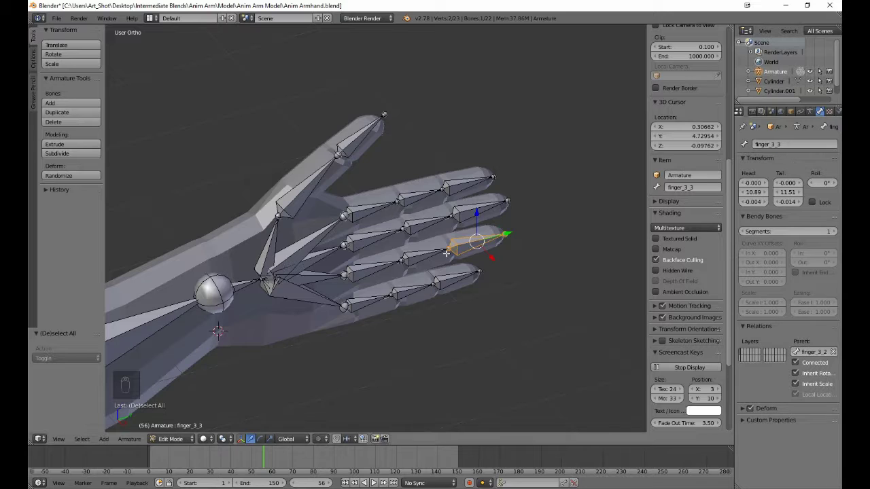
Rename the palm bone leading from the wrist to the little finger as finger_4_0.
{"action": "right_click", "coordinate": [328, 303]}
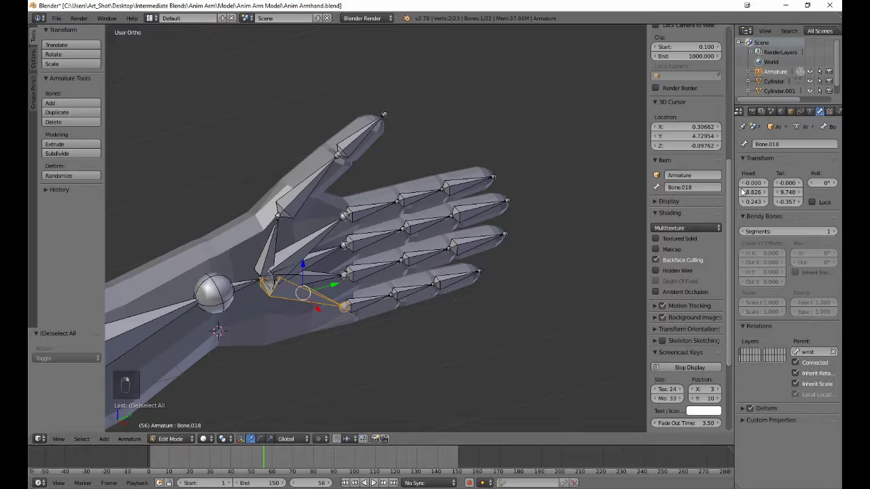
{"action": "left_click", "coordinate": [772, 144]}
{"action": "type", "text": "finger_4_0"}
{"action": "key", "text": "Return"}
Rename the little finger's base bone, nearest the palm, as finger_4_1.
{"action": "left_click", "coordinate": [405, 297], "text": "ctrl"}
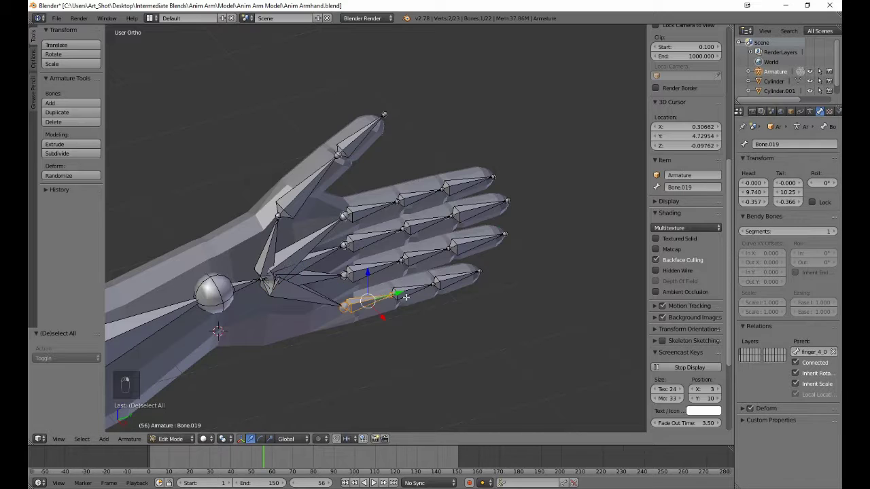
{"action": "left_click", "coordinate": [767, 145]}
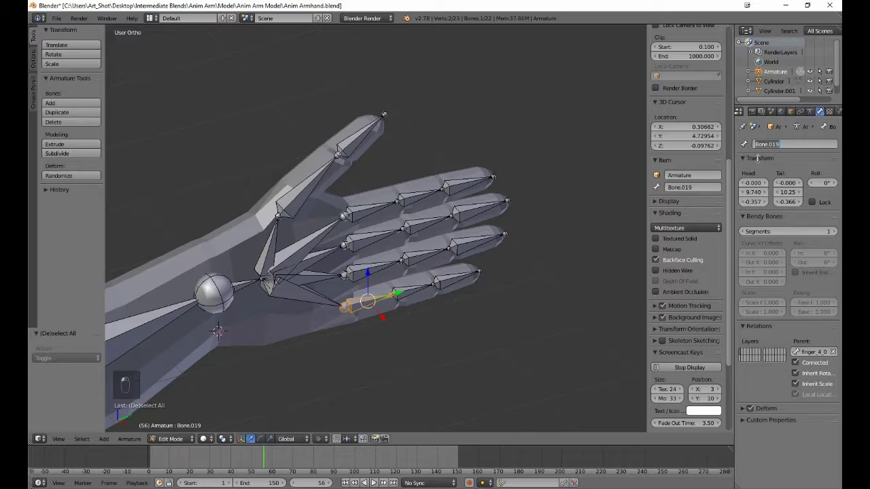
{"action": "type", "text": "finger_4_1"}
{"action": "key", "text": "Return"}
Rename the central bone of the little finger as finger_4_2.
{"action": "key", "text": "e"}
{"action": "left_click", "coordinate": [462, 280]}
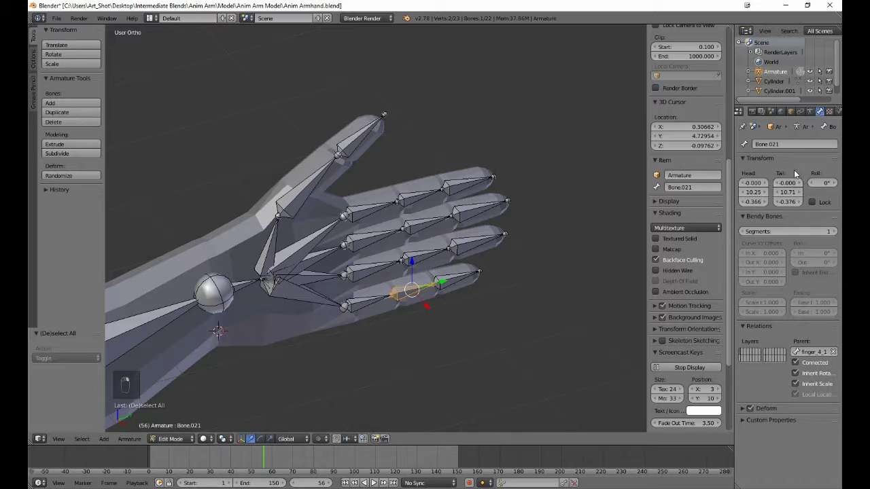
{"action": "left_click", "coordinate": [789, 145]}
{"action": "type", "text": "finger_4_2"}
{"action": "key", "text": "Return"}
Rename the tip bone of the little finger as finger_4_3.
{"action": "key", "text": "e"}
{"action": "left_click", "coordinate": [481, 270]}
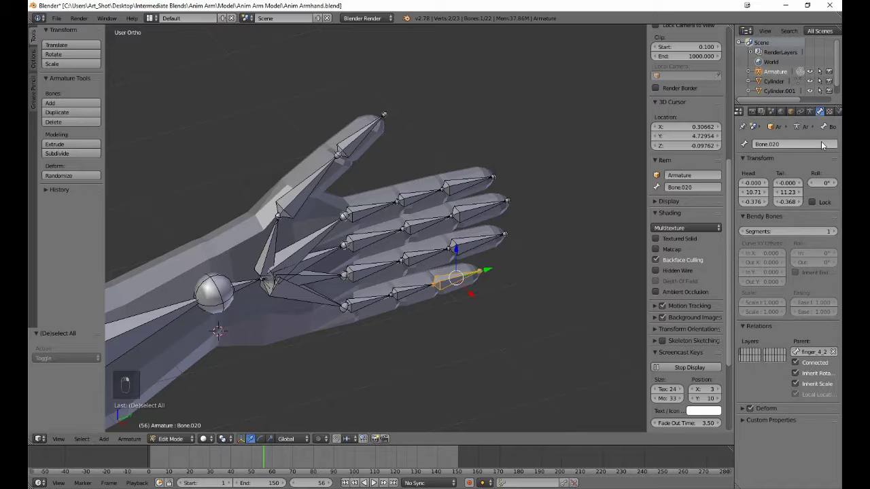
{"action": "left_click", "coordinate": [822, 144]}
{"action": "type", "text": "finger_"}
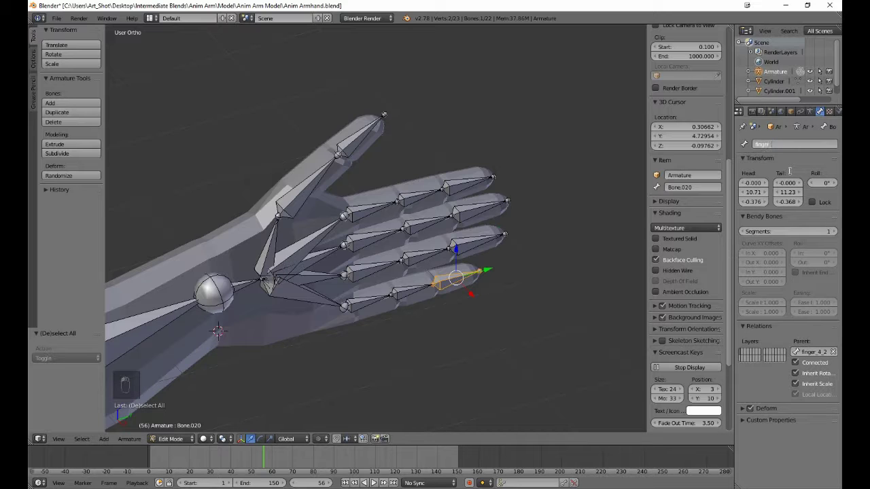
{"action": "type", "text": "4_3"}
{"action": "key", "text": "Return"}
Return to Object Mode and parent the arm mesh to the armature using Armature Deform With Automatic Weights.
{"action": "scroll", "coordinate": [403, 189], "scroll_direction": "down", "scroll_amount": 6}
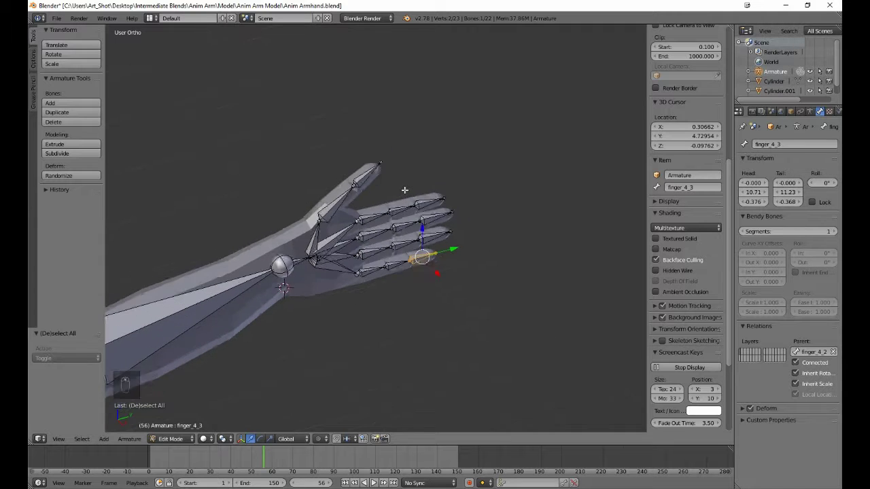
{"action": "key", "text": "Tab"}
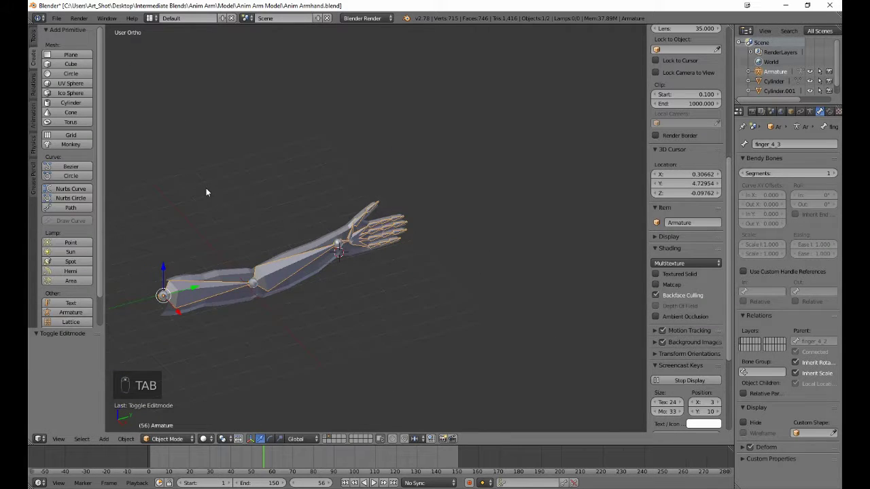
{"action": "mouse_move", "coordinate": [206, 189]}
{"action": "middle_mouse_down"}
{"action": "mouse_move", "coordinate": [301, 212]}
{"action": "mouse_move", "coordinate": [400, 178]}
{"action": "mouse_move", "coordinate": [221, 195]}
{"action": "middle_mouse_up"}
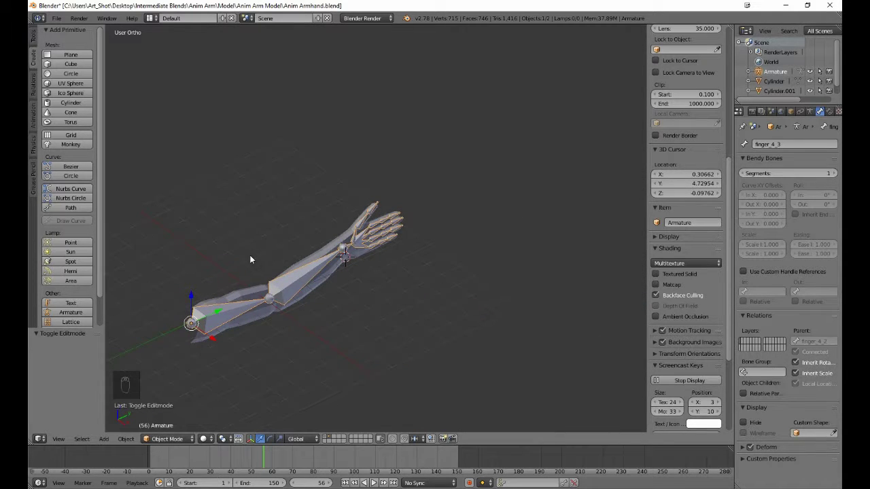
{"action": "middle_click_drag", "start_coordinate": [246, 267], "coordinate": [331, 198], "text": "shift"}
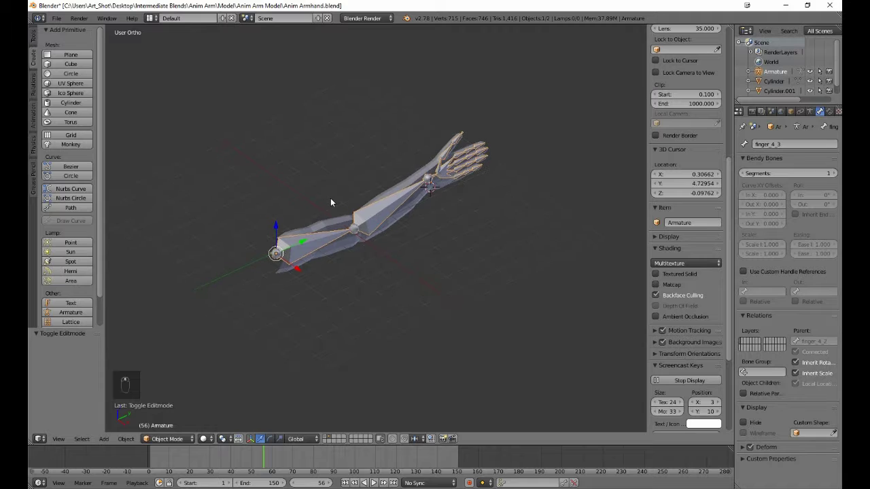
{"action": "right_click", "coordinate": [340, 250]}
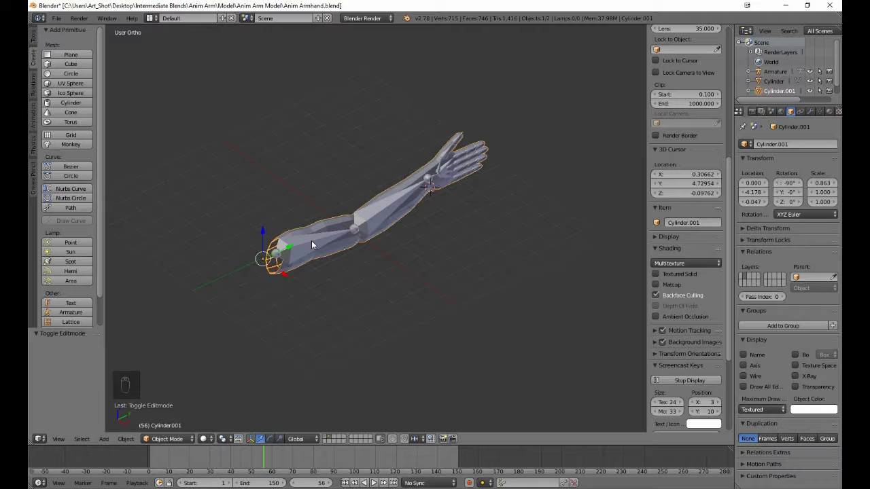
{"action": "right_click", "coordinate": [312, 245], "text": "shift"}
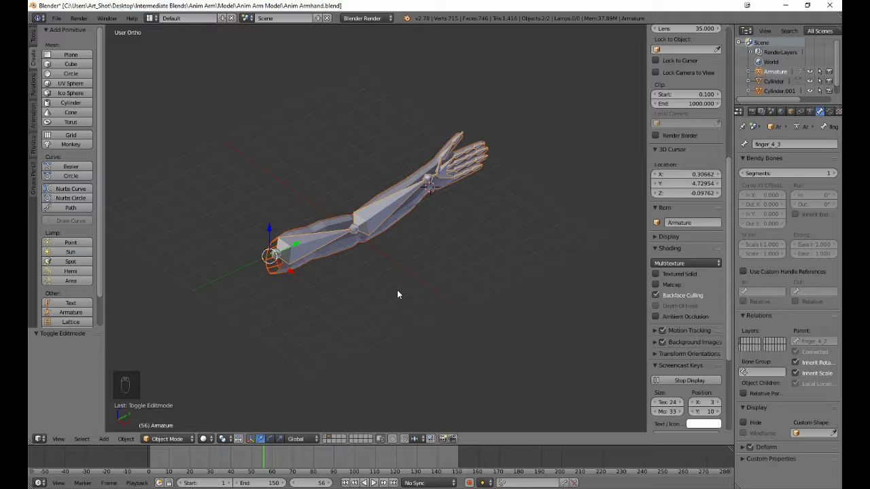
{"action": "key", "text": "ctrl+p"}
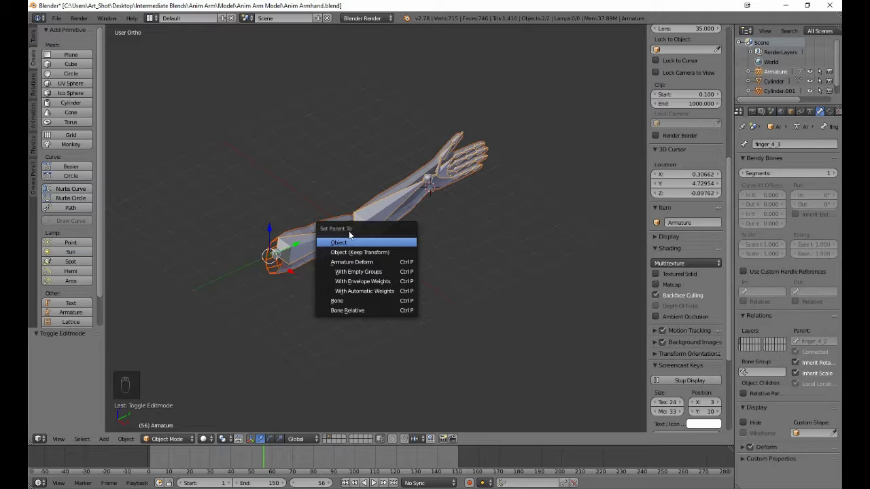
{"action": "left_click", "coordinate": [353, 290]}
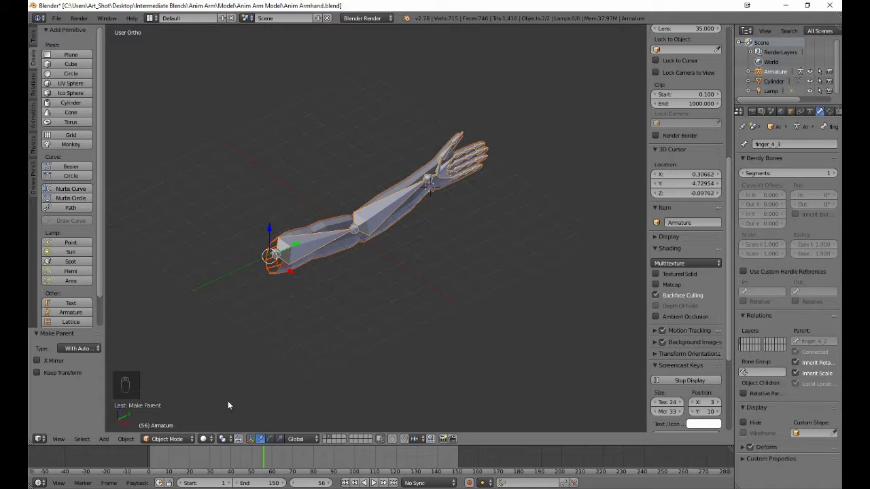
Switch the armature to Pose Mode and raise the upperarm bone by rotating it about 46° around the global X axis.
{"action": "left_click", "coordinate": [196, 440]}
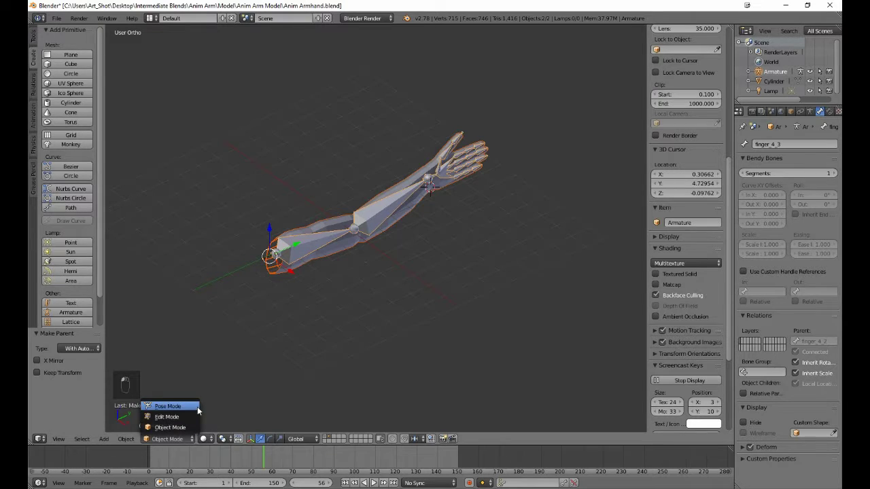
{"action": "left_click", "coordinate": [197, 406]}
{"action": "right_click", "coordinate": [303, 240]}
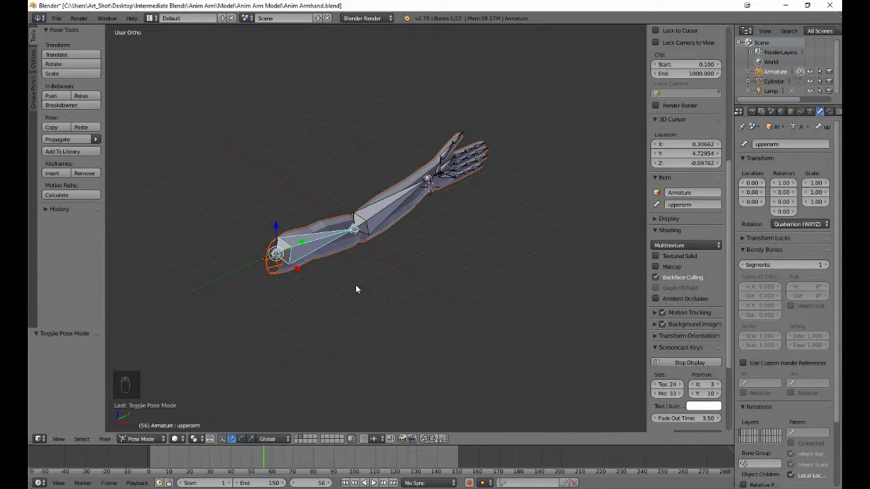
{"action": "key", "text": "r"}
{"action": "key", "text": "x"}
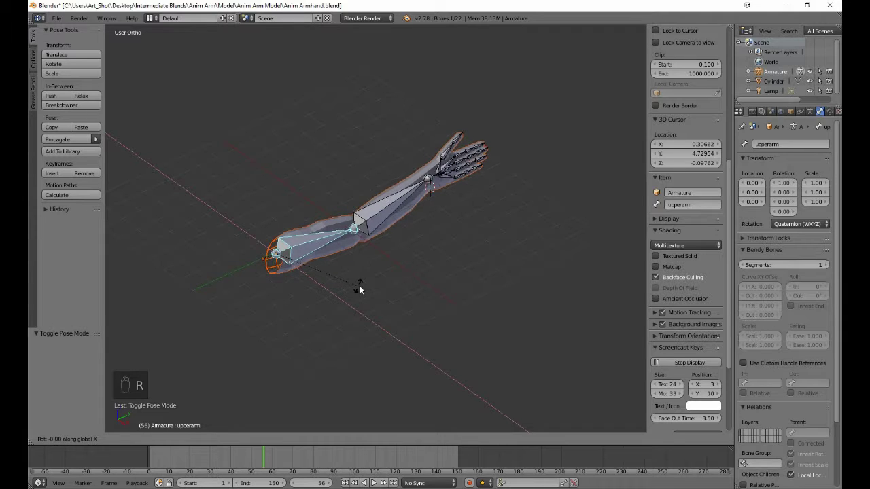
{"action": "left_click", "coordinate": [358, 216]}
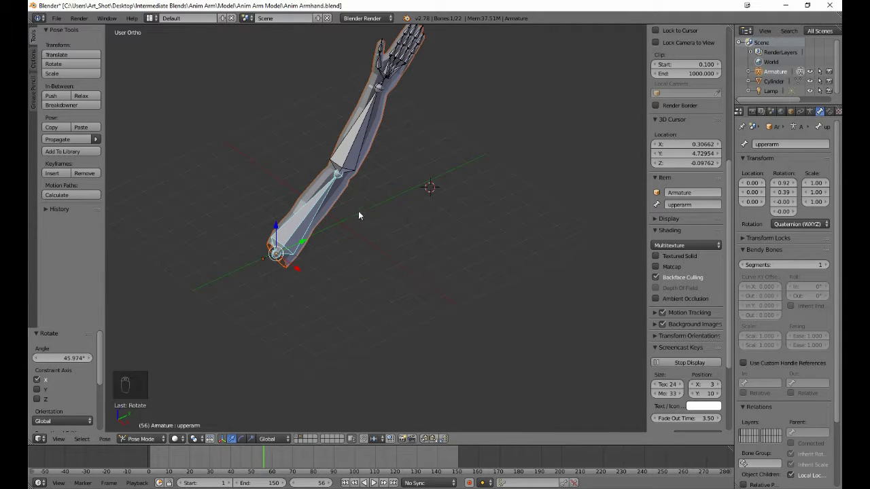
Bend the elbow by rotating the lowerarm bone about 34° around the global X axis.
{"action": "right_click", "coordinate": [350, 159]}
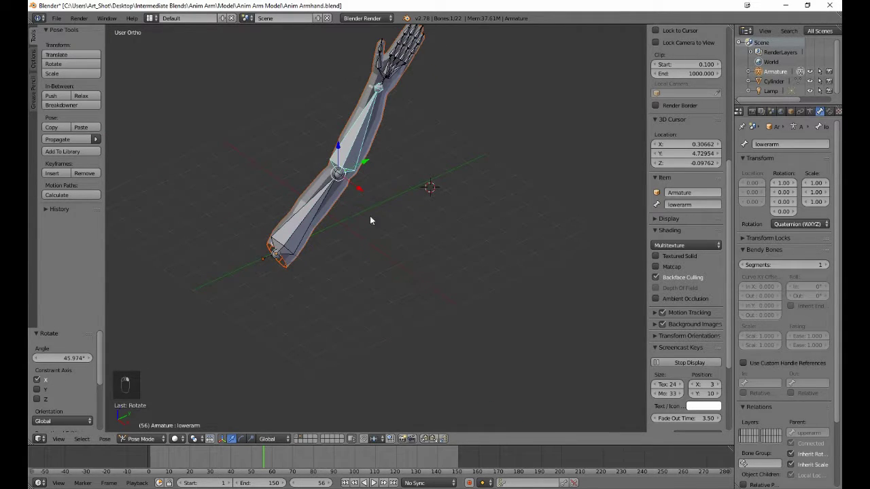
{"action": "key", "text": "r"}
{"action": "key", "text": "x"}
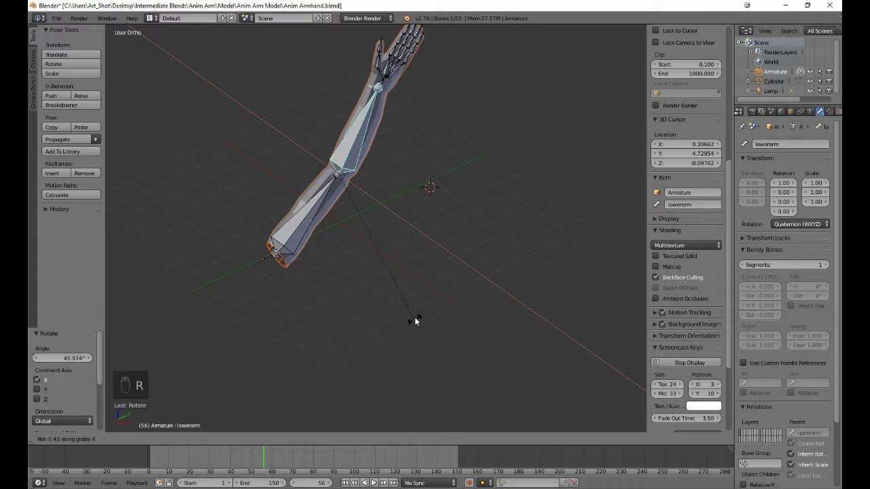
{"action": "left_click", "coordinate": [429, 223]}
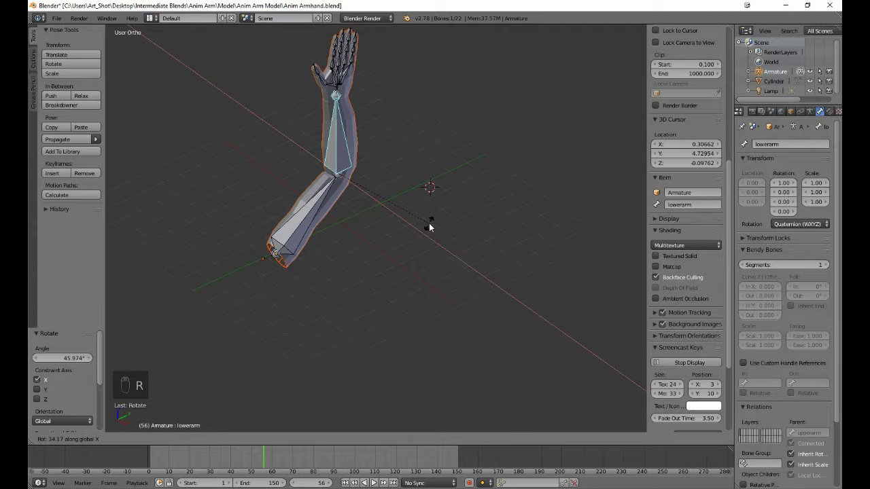
Tilt the hand by rotating the wrist bone about 33° around the global X axis.
{"action": "middle_click_drag", "start_coordinate": [433, 305], "coordinate": [415, 333]}
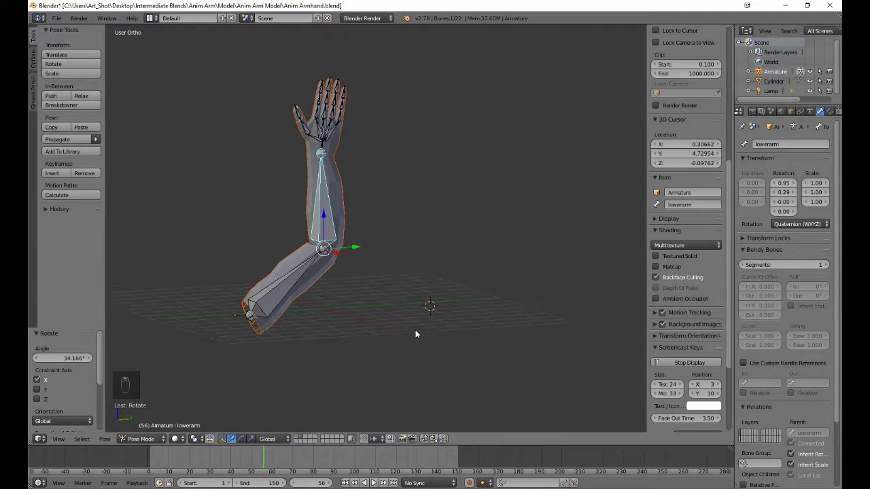
{"action": "right_click", "coordinate": [324, 146]}
{"action": "key", "text": "r"}
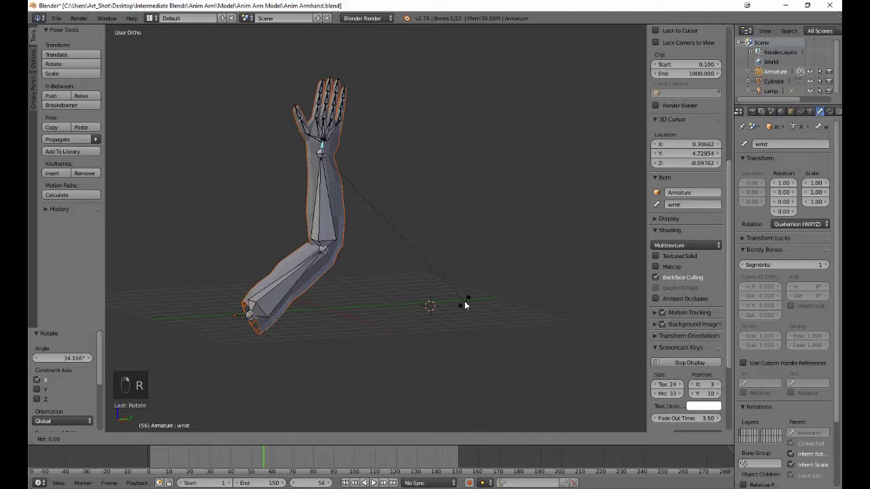
{"action": "key", "text": "x"}
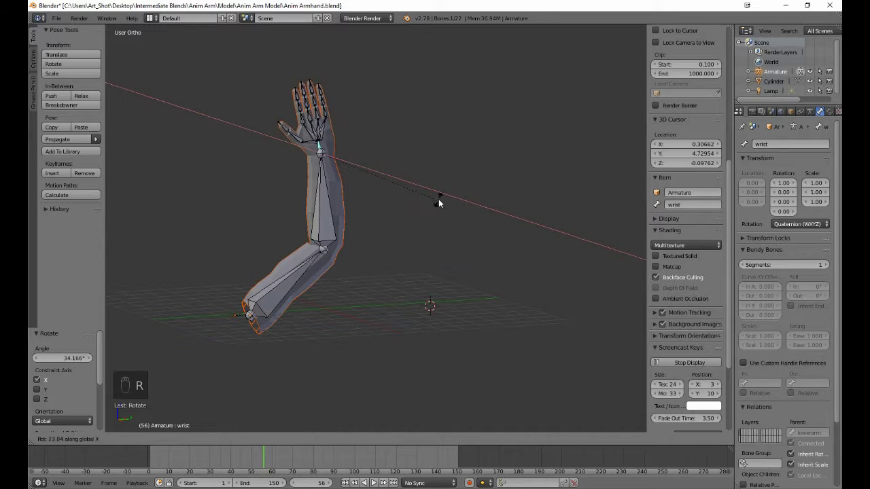
{"action": "left_click", "coordinate": [432, 190]}
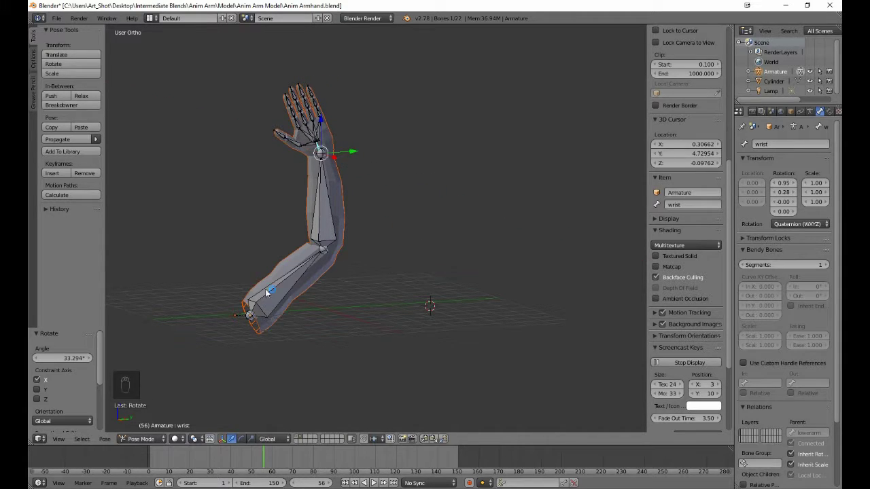
Bend the hand sideways by rotating the wrist bone about 40° around the global Y axis.
{"action": "middle_click_drag", "start_coordinate": [303, 356], "coordinate": [330, 349]}
{"action": "middle_click_drag", "start_coordinate": [266, 322], "coordinate": [315, 329]}
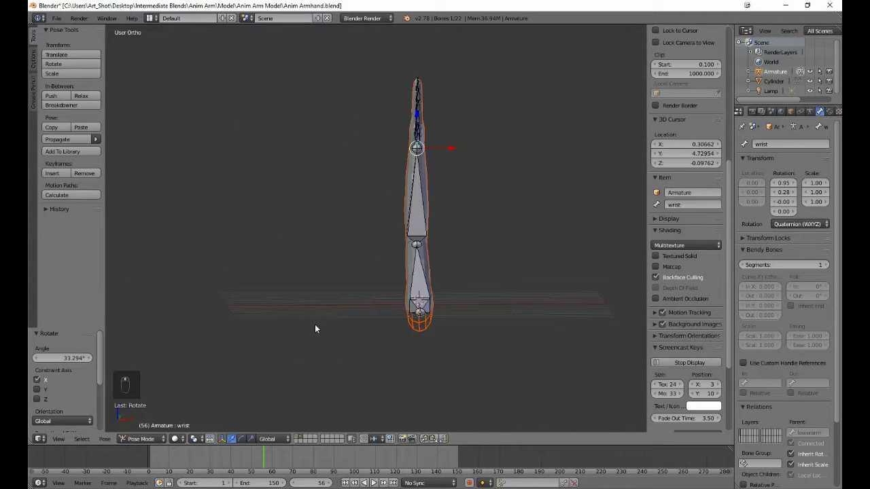
{"action": "key", "text": "r"}
{"action": "key", "text": "y"}
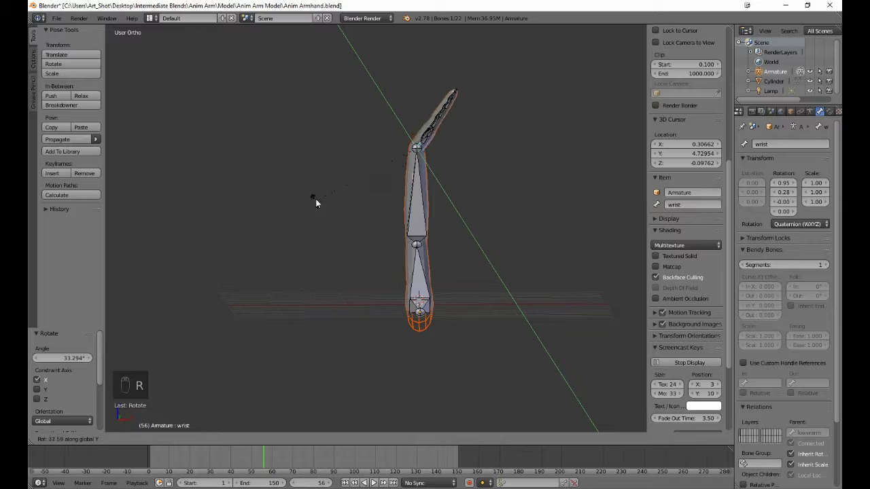
{"action": "left_click", "coordinate": [327, 183]}
{"action": "middle_click_drag", "start_coordinate": [355, 200], "coordinate": [273, 202]}
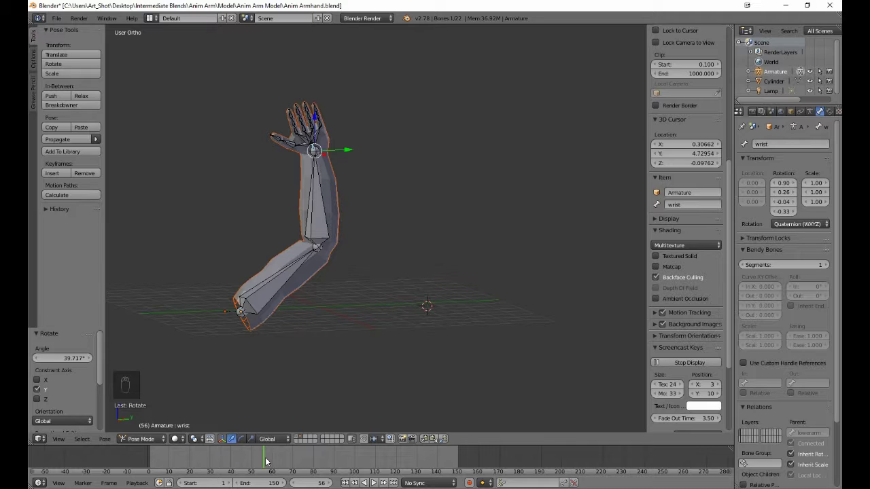
At frame 1, clear the pose rotation of all bones and insert a LocRotScale keyframe for them.
{"action": "key", "text": "shift+Left"}
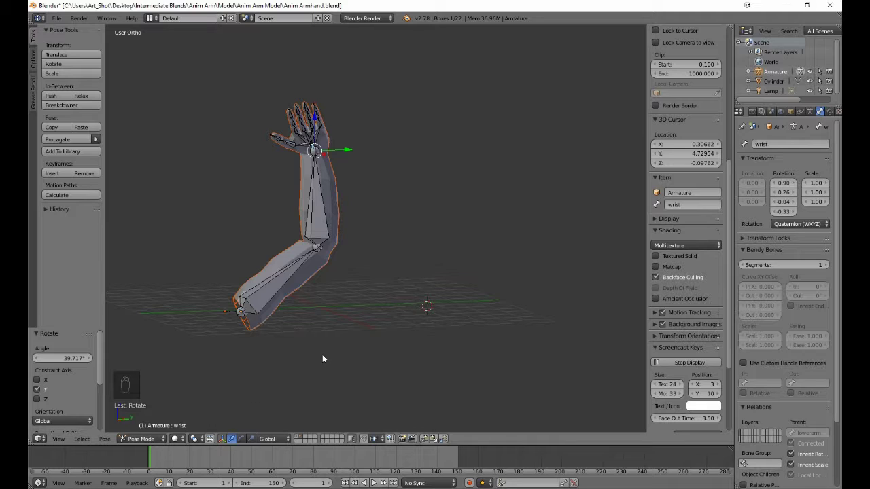
{"action": "key", "text": "a"}
{"action": "key", "text": "a"}
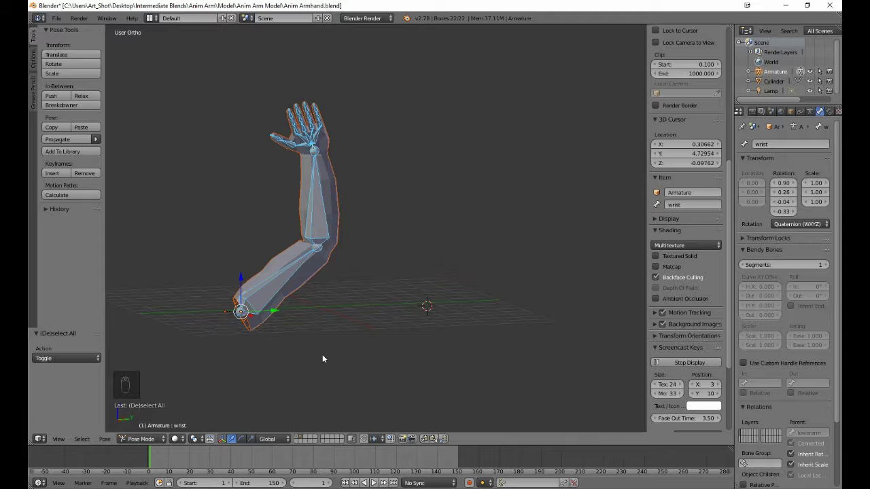
{"action": "key", "text": "alt+r"}
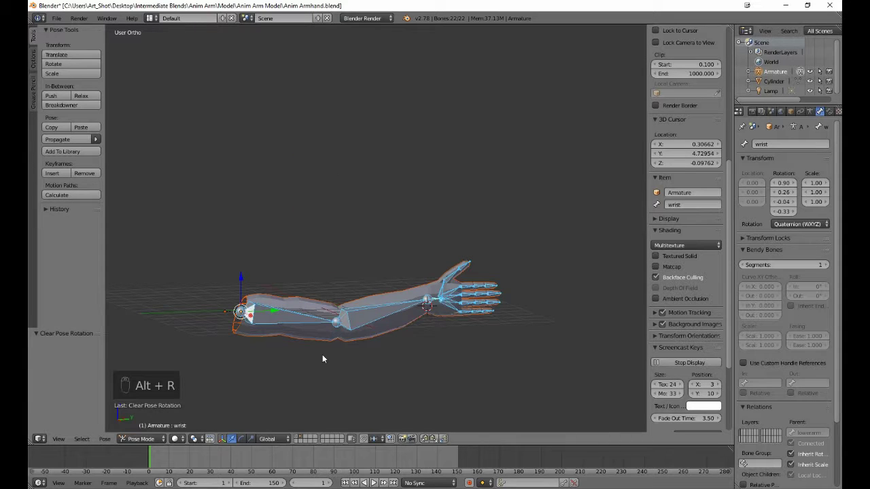
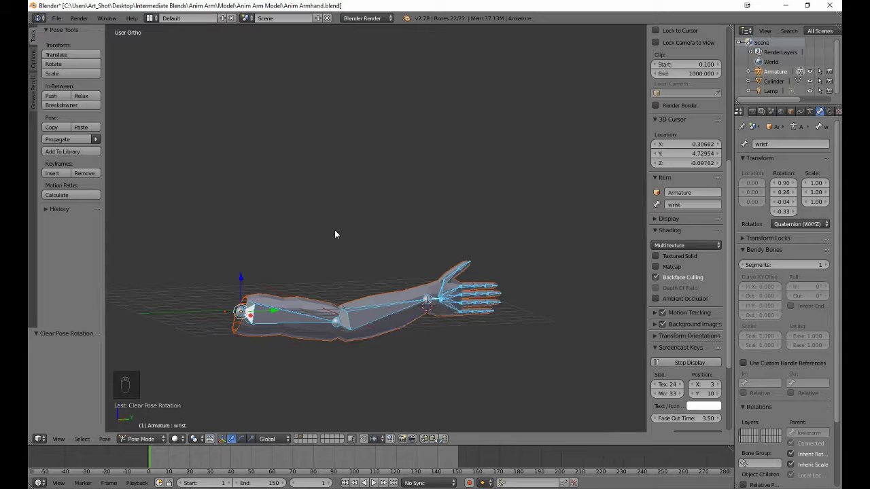
{"action": "key", "text": "i"}
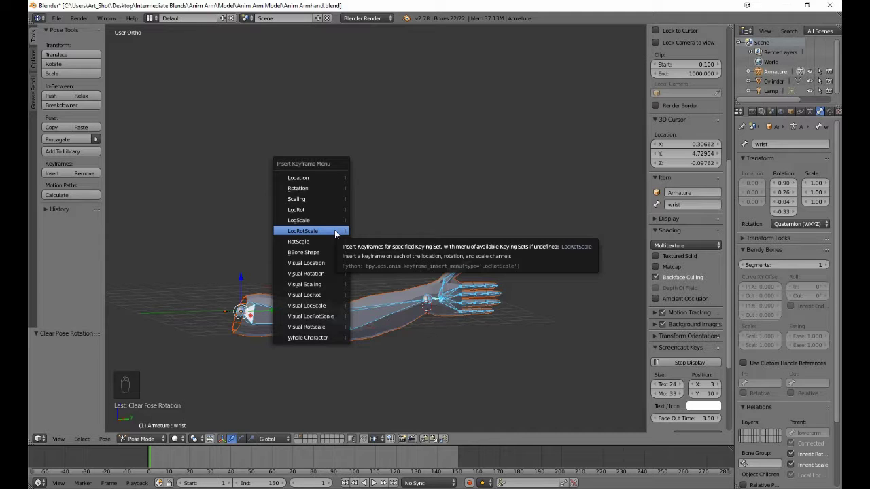
{"action": "left_click", "coordinate": [335, 231]}
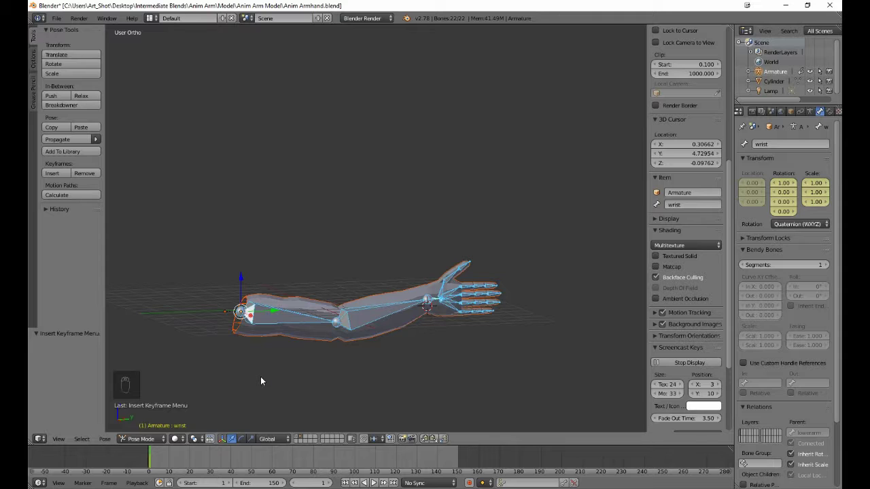
Advance the timeline to frame 50.
{"action": "key", "text": "Right"}
{"action": "key", "text": "Right"}
{"action": "key", "text": "Right"}
{"action": "key", "text": "Right"}
{"action": "key", "text": "Right"}
{"action": "key", "text": "Right"}
{"action": "key", "text": "Right"}
{"action": "key", "text": "Right"}
{"action": "key", "text": "Right"}
{"action": "key", "text": "Right"}
{"action": "key", "text": "Right"}
{"action": "key", "text": "Right"}
{"action": "key", "text": "Right"}
{"action": "key", "text": "Right"}
{"action": "key", "text": "Right"}
{"action": "key", "text": "Right"}
{"action": "key", "text": "Right"}
{"action": "key", "text": "Right"}
{"action": "key", "text": "Right"}
{"action": "key", "text": "Right"}
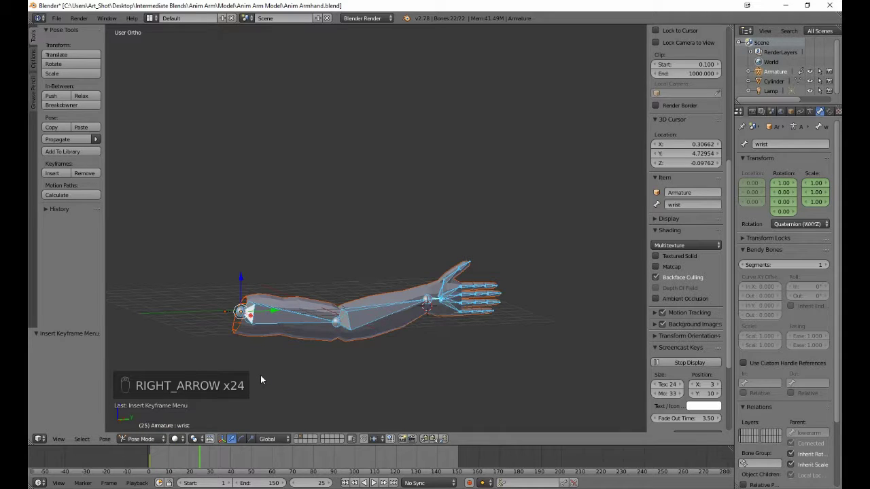
{"action": "key", "text": "Right"}
{"action": "key", "text": "Right"}
{"action": "key", "text": "Right"}
{"action": "key", "text": "Right"}
{"action": "key", "text": "Right"}
{"action": "key", "text": "Right"}
{"action": "key", "text": "Right"}
{"action": "key", "text": "Right"}
{"action": "key", "text": "Right"}
{"action": "key", "text": "Right"}
{"action": "key", "text": "Right"}
{"action": "key", "text": "Right"}
{"action": "key", "text": "Right"}
{"action": "key", "text": "Right"}
{"action": "key", "text": "Right"}
{"action": "key", "text": "Right"}
{"action": "key", "text": "Right"}
{"action": "key", "text": "Right"}
{"action": "key", "text": "Right"}
{"action": "key", "text": "Right"}
Raise the arm by rotating the upperarm bone about 31° around the global X axis.
{"action": "right_click", "coordinate": [299, 318]}
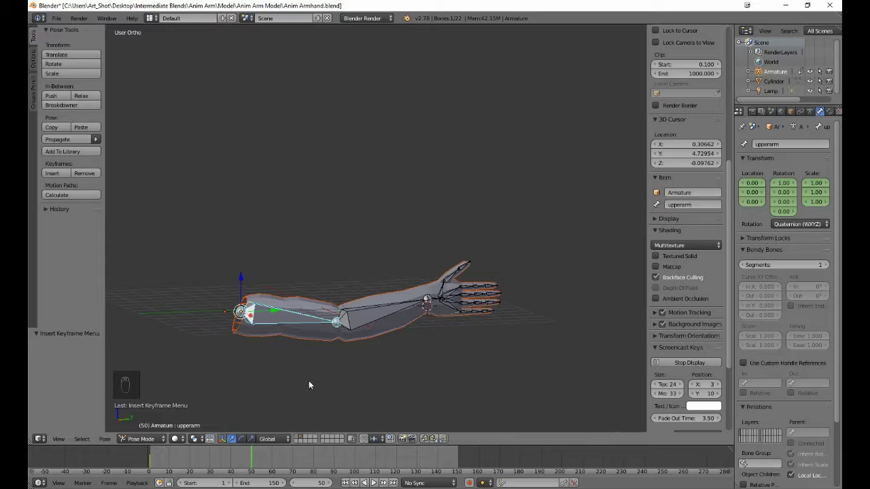
{"action": "key", "text": "r"}
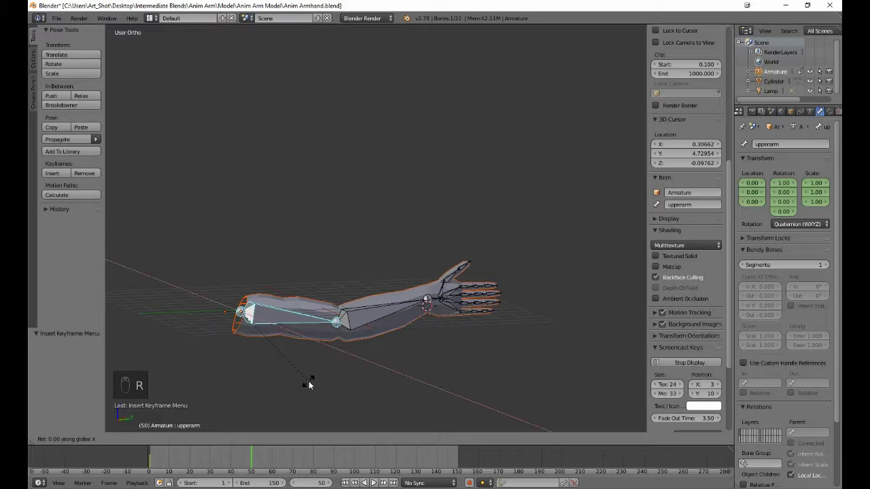
{"action": "key", "text": "x"}
{"action": "left_click", "coordinate": [342, 339]}
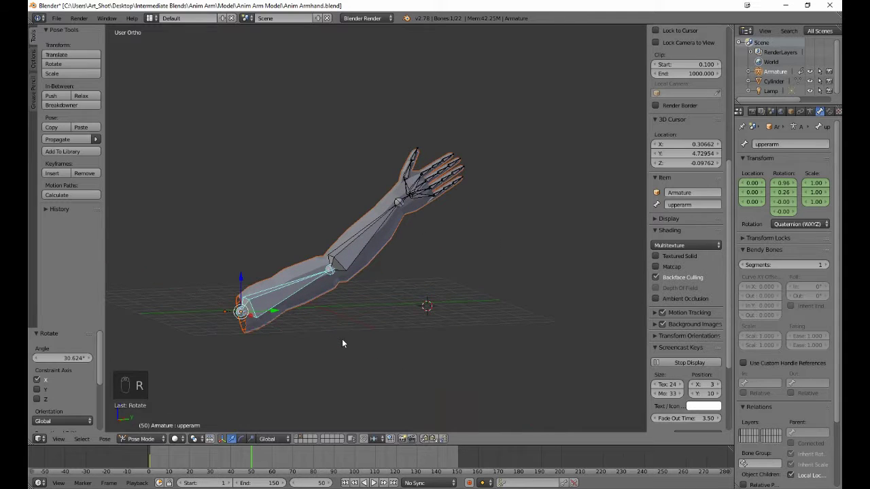
Bend the elbow by rotating the lowerarm bone about 37° around the global X axis.
{"action": "right_click", "coordinate": [359, 247]}
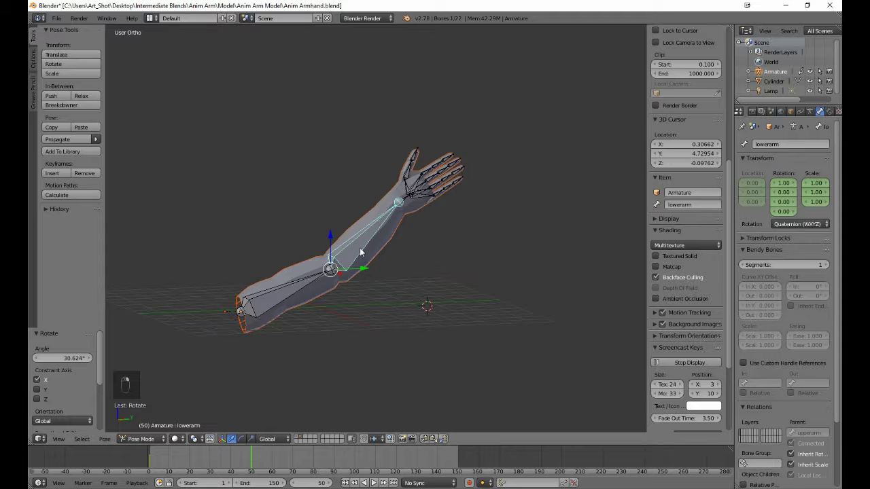
{"action": "key", "text": "r"}
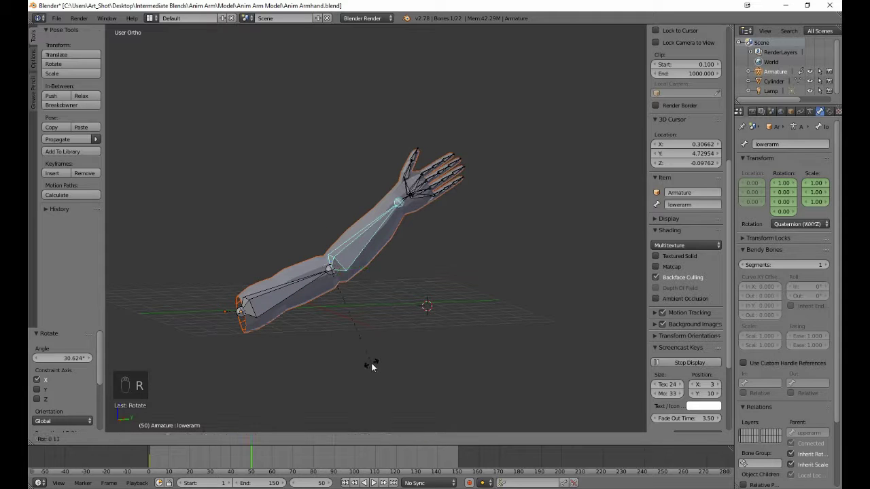
{"action": "key", "text": "x"}
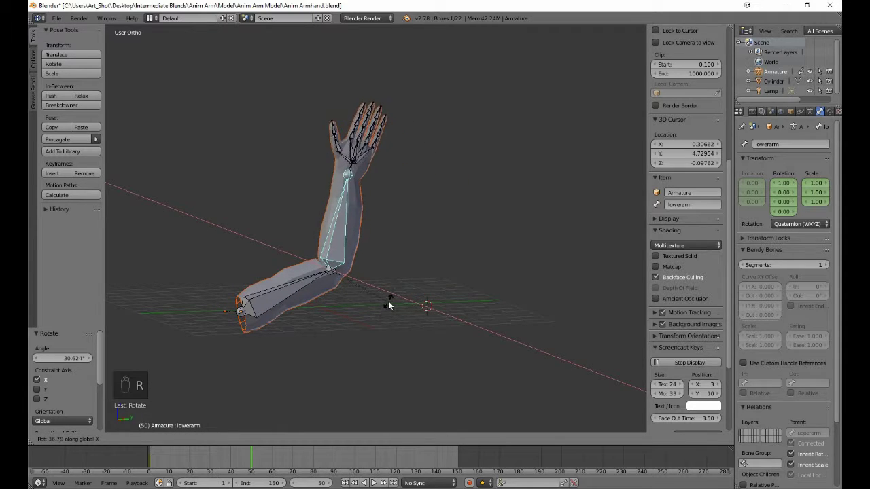
{"action": "left_click", "coordinate": [388, 301]}
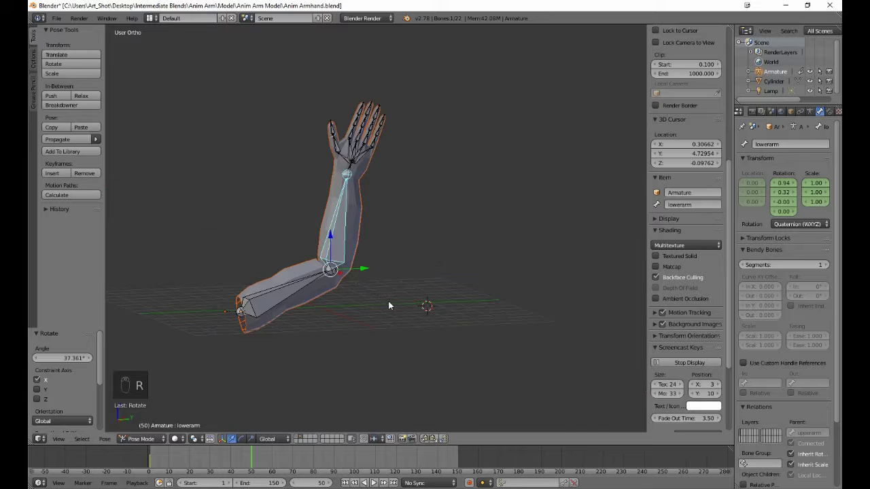
Straighten the hand upright by rotating the wrist bone about -21° in the view plane.
{"action": "right_click", "coordinate": [351, 172]}
{"action": "key", "text": "r"}
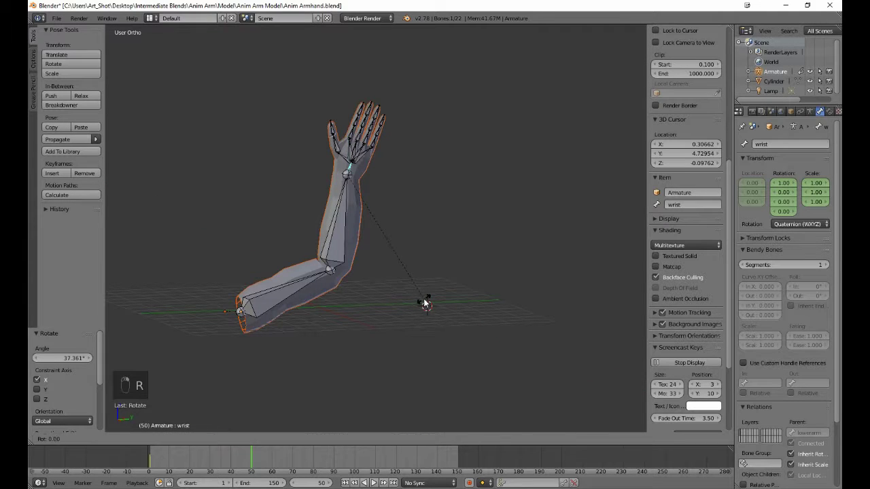
{"action": "left_click", "coordinate": [430, 239]}
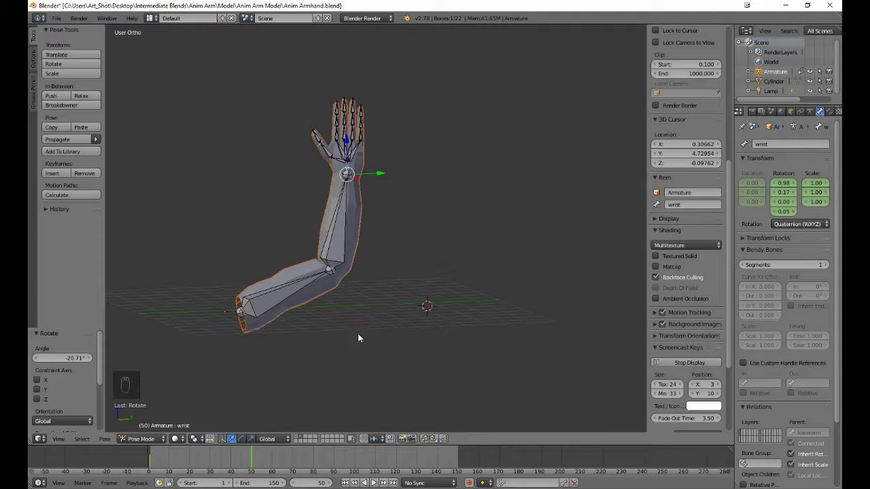
Bend the four fingers at their base by rotating bones finger_1_1 to finger_4_1 together about 39° around the global Y axis, leaving nothing selected.
{"action": "middle_click_drag", "start_coordinate": [306, 210], "coordinate": [351, 241]}
{"action": "scroll", "coordinate": [350, 242], "scroll_direction": "up", "scroll_amount": 4}
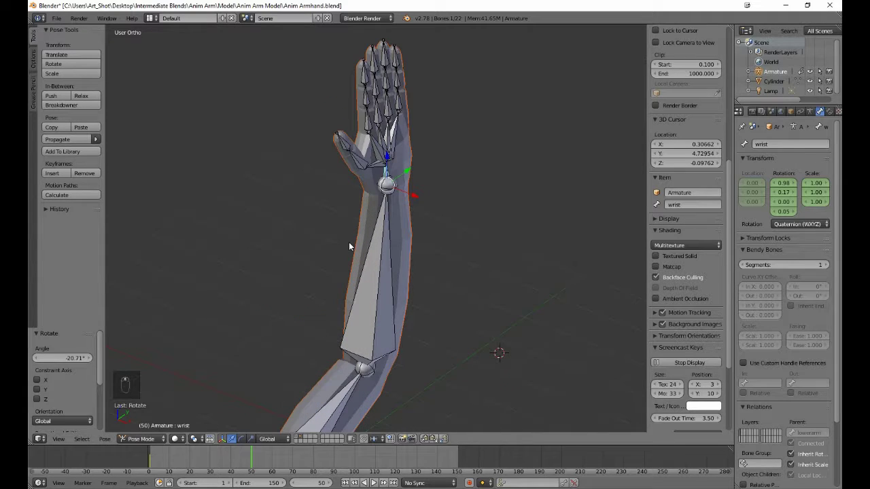
{"action": "right_click", "coordinate": [369, 128]}
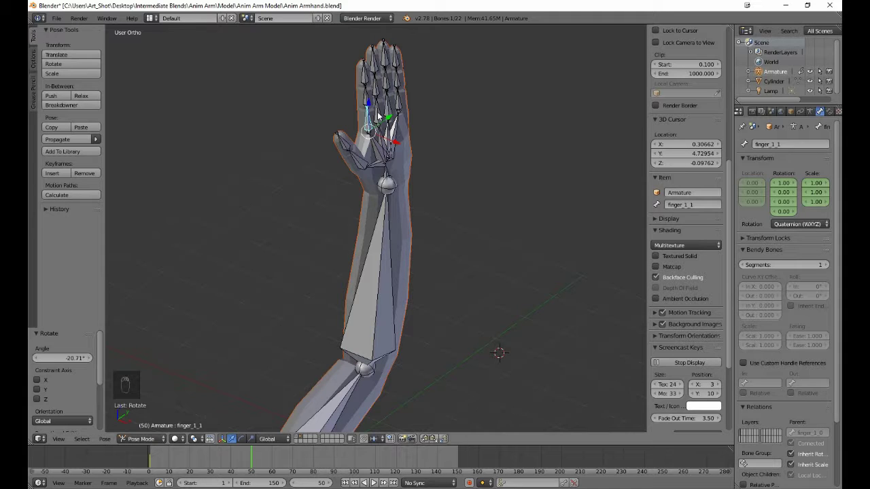
{"action": "right_click", "coordinate": [379, 114], "text": "shift"}
{"action": "right_click", "coordinate": [395, 109], "text": "shift"}
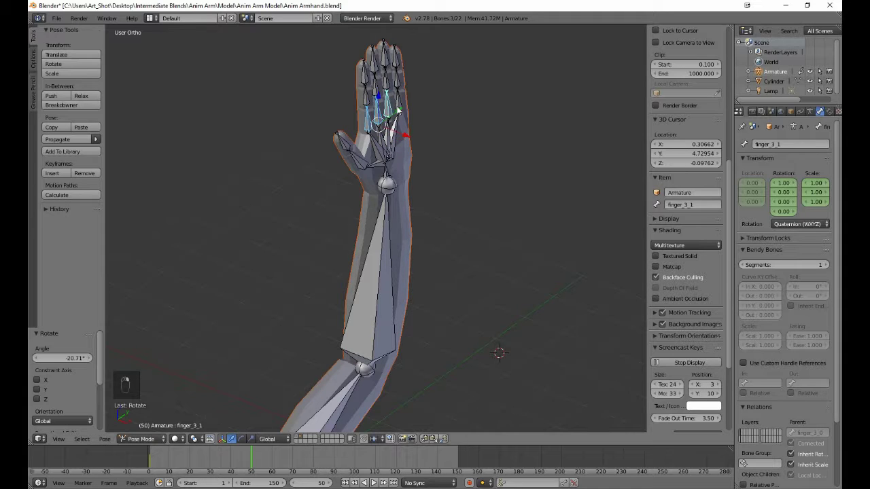
{"action": "right_click", "coordinate": [399, 105], "text": "shift"}
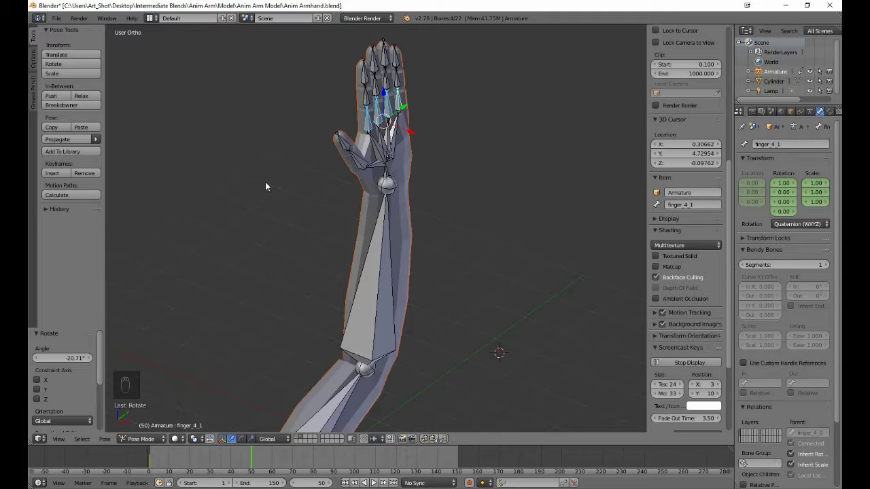
{"action": "key", "text": "r"}
{"action": "key", "text": "y"}
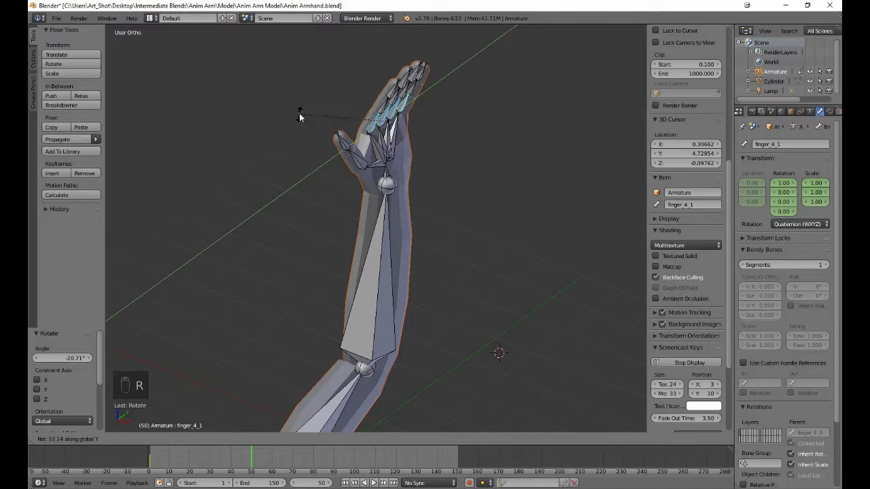
{"action": "left_click", "coordinate": [304, 109]}
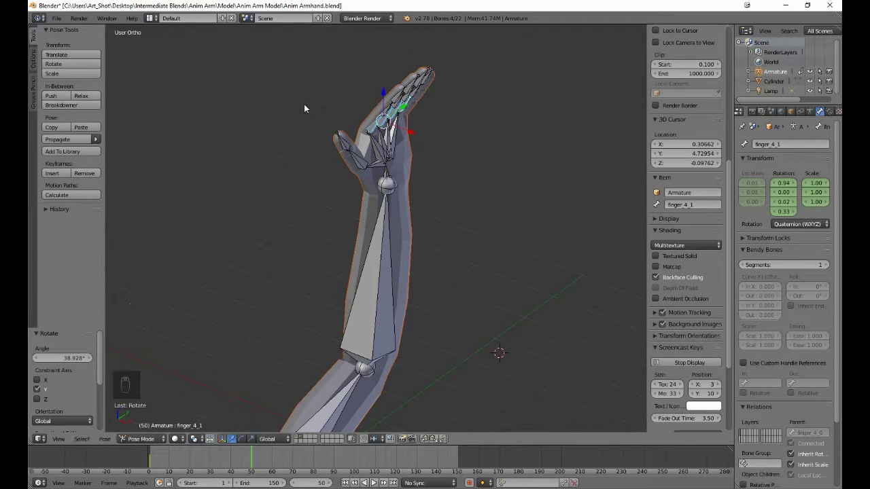
{"action": "key", "text": "a"}
Curl the four middle finger segments by rotating bones finger_1_2 to finger_4_2 together about 44° around the global Y axis.
{"action": "middle_click_drag", "start_coordinate": [314, 261], "coordinate": [280, 225]}
{"action": "scroll", "coordinate": [286, 153], "scroll_direction": "down", "scroll_amount": 3}
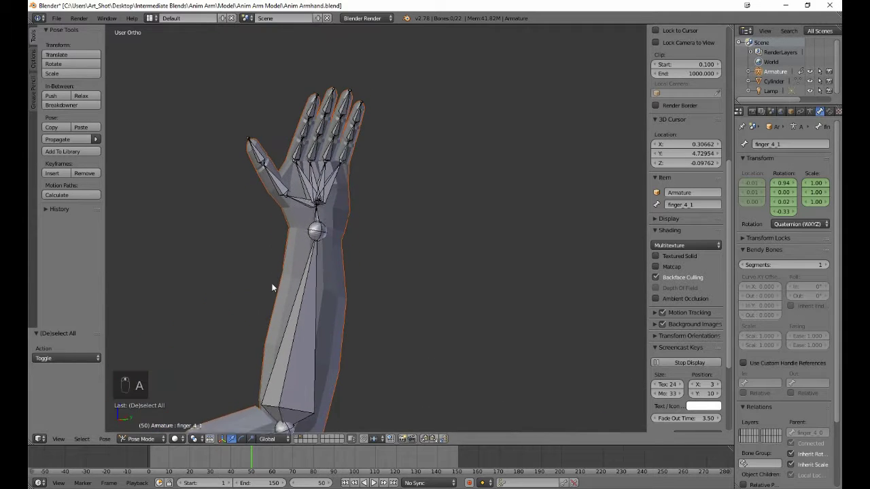
{"action": "scroll", "coordinate": [254, 153], "scroll_direction": "up", "scroll_amount": 6}
{"action": "right_click", "coordinate": [254, 154]}
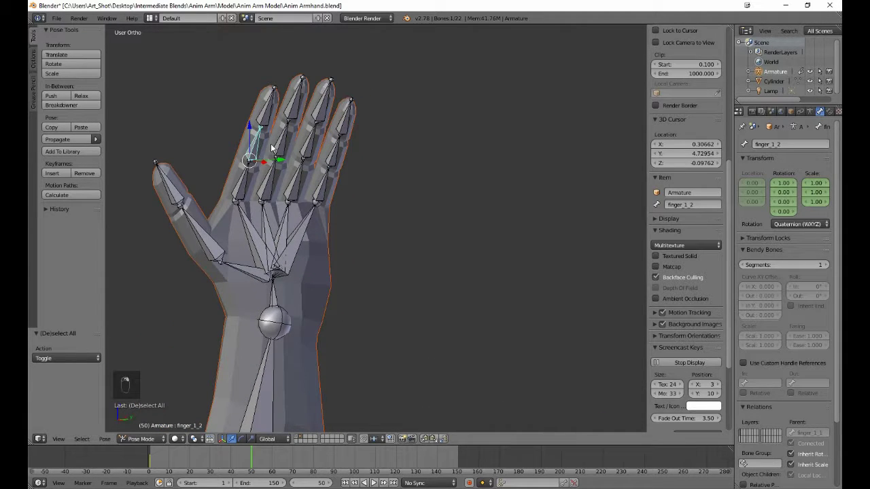
{"action": "right_click", "coordinate": [277, 148], "text": "shift"}
{"action": "right_click", "coordinate": [305, 145], "text": "shift"}
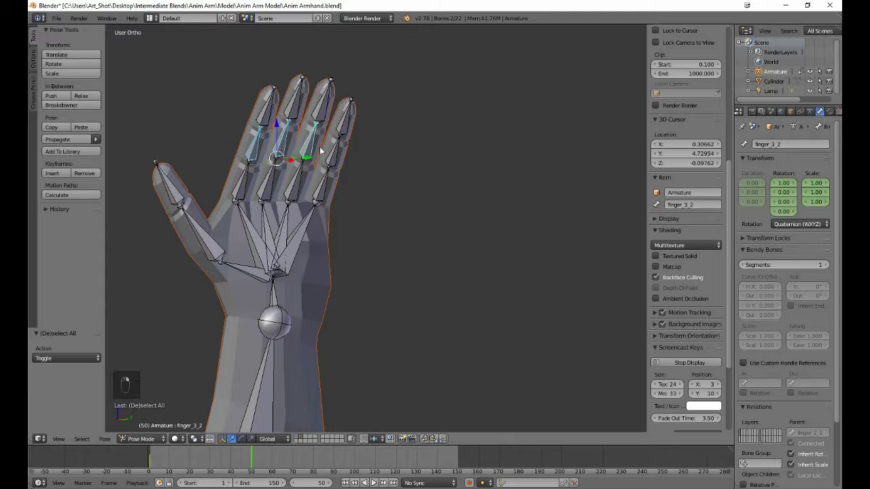
{"action": "right_click", "coordinate": [333, 155], "text": "shift"}
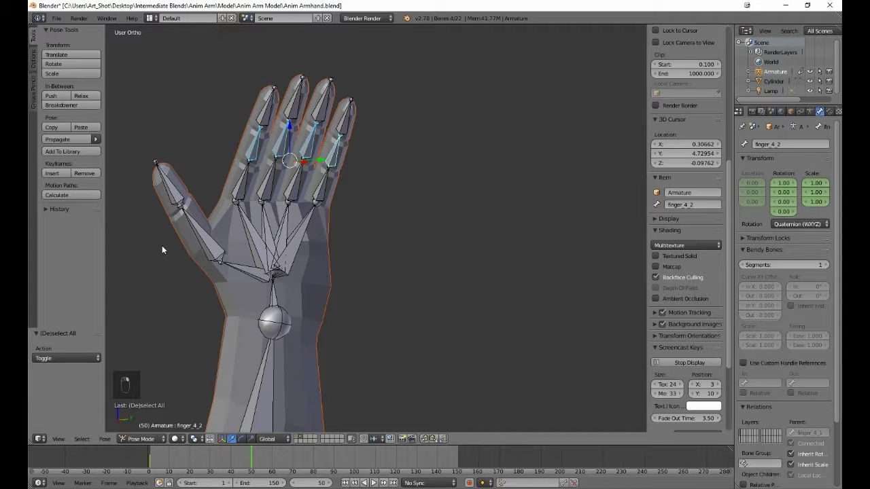
{"action": "key", "text": "r"}
{"action": "key", "text": "y"}
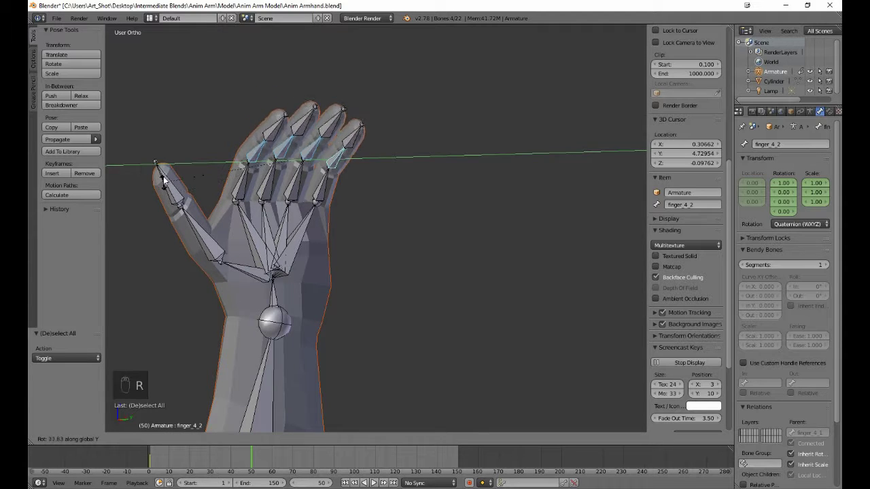
{"action": "left_click", "coordinate": [182, 142]}
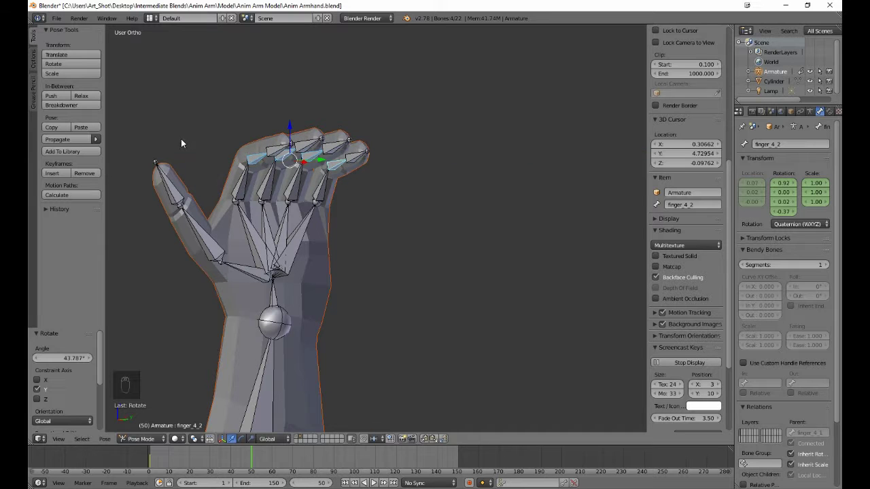
Curl the four fingertips by rotating bones finger_1_3 to finger_4_3 together about 61° around the global Y axis, leaving nothing selected.
{"action": "middle_click_drag", "start_coordinate": [242, 238], "coordinate": [408, 282]}
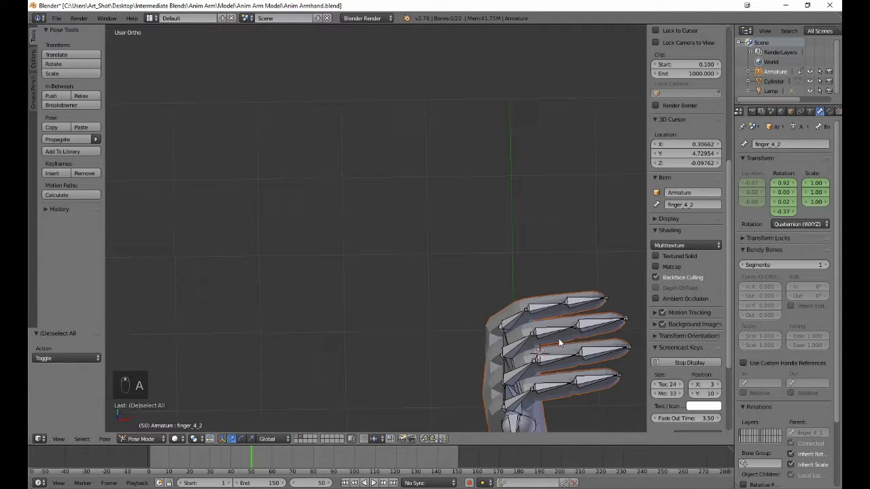
{"action": "right_click", "coordinate": [596, 383]}
{"action": "right_click", "coordinate": [602, 351], "text": "shift"}
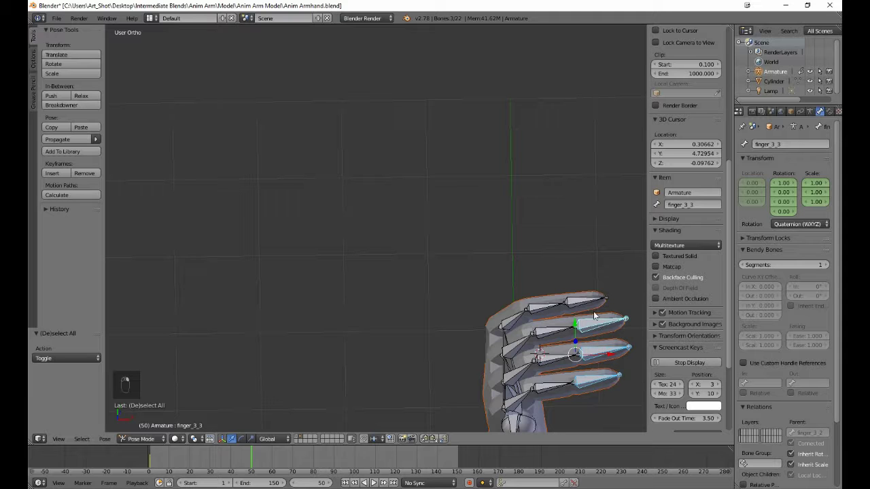
{"action": "right_click", "coordinate": [597, 322], "text": "shift"}
{"action": "right_click", "coordinate": [590, 304], "text": "shift"}
{"action": "middle_click_drag", "start_coordinate": [568, 369], "coordinate": [552, 340]}
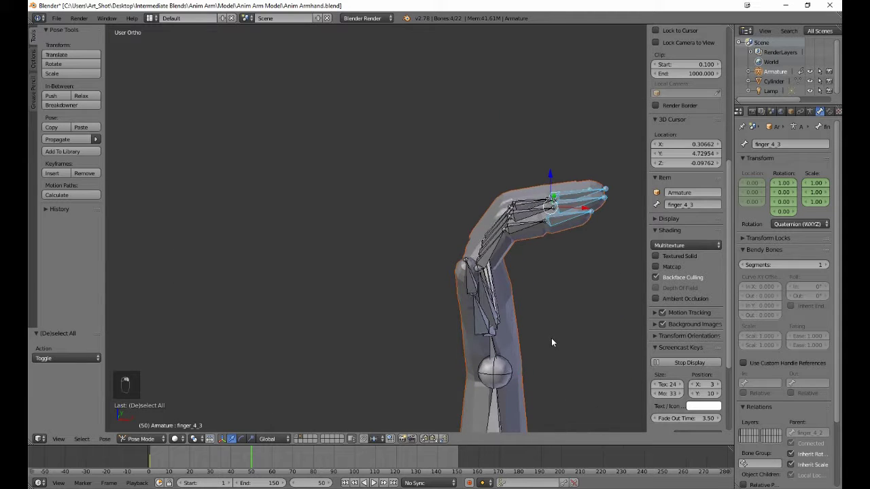
{"action": "key", "text": "r"}
{"action": "key", "text": "y"}
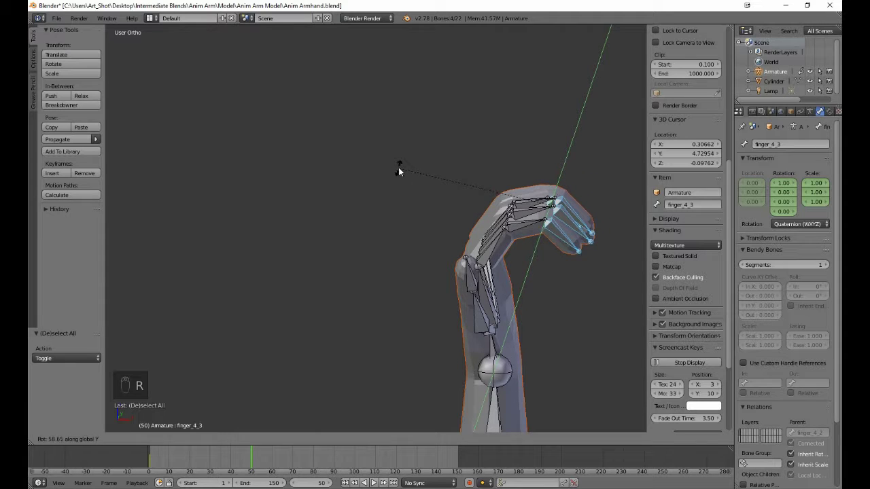
{"action": "left_click", "coordinate": [402, 163]}
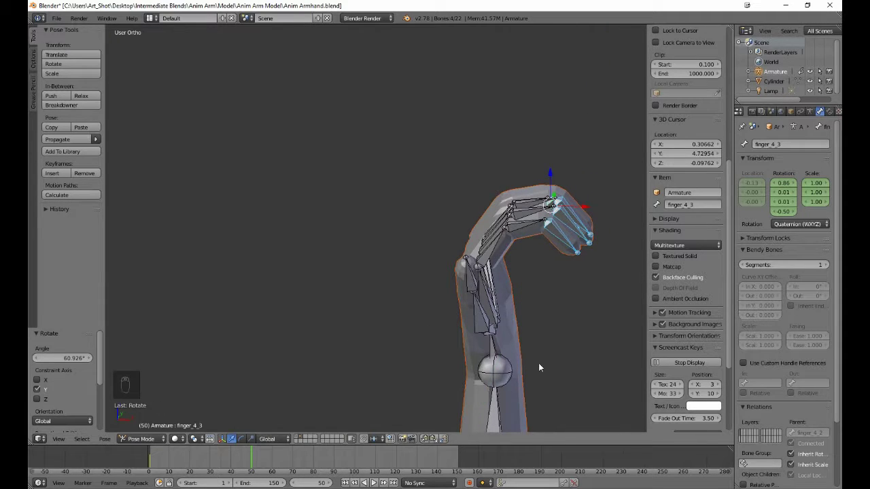
{"action": "middle_click_drag", "start_coordinate": [530, 345], "coordinate": [438, 325]}
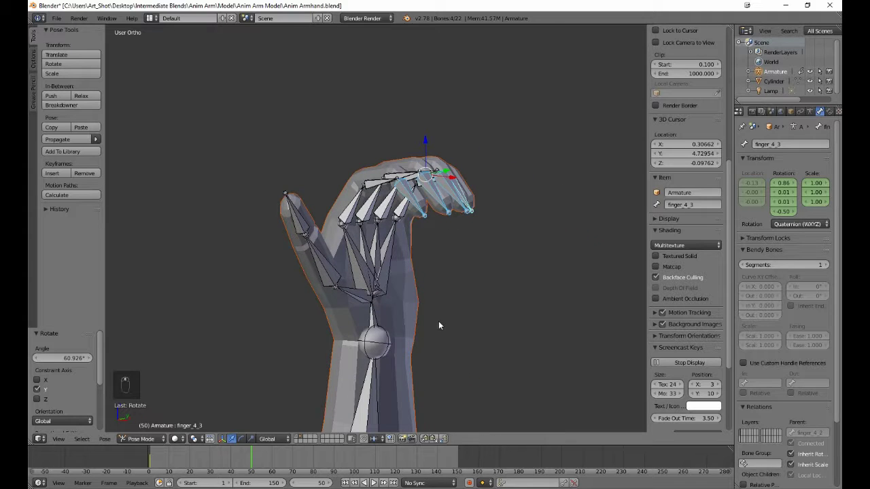
{"action": "key", "text": "a"}
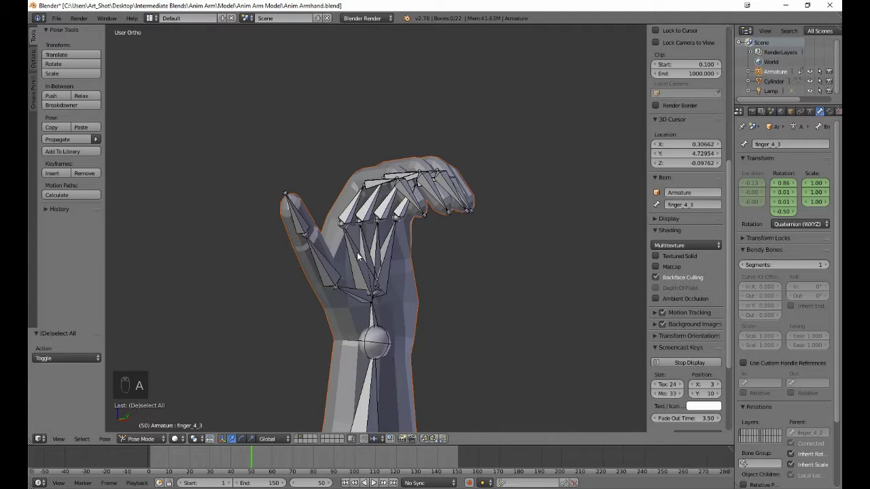
Bend the palm by rotating bones finger_1_0 to finger_4_0 together about 11° around the global Y axis, leaving nothing selected.
{"action": "right_click", "coordinate": [358, 255]}
{"action": "right_click", "coordinate": [374, 250]}
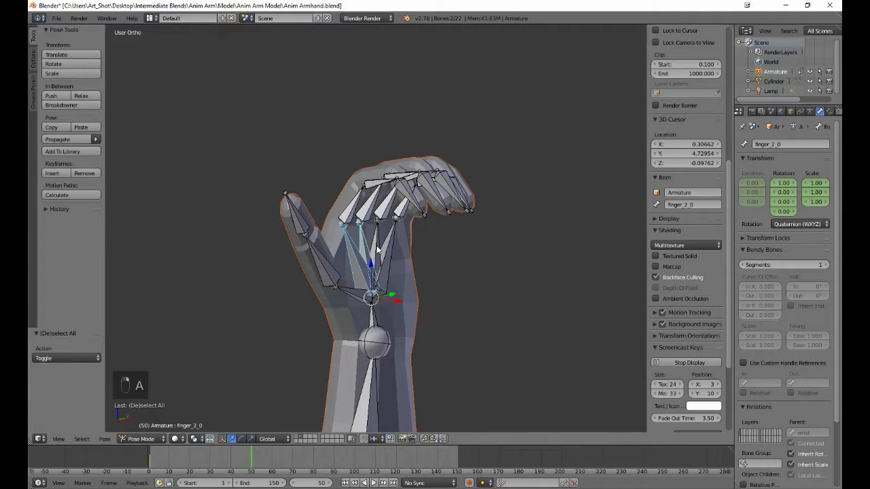
{"action": "right_click", "coordinate": [381, 249], "text": "shift"}
{"action": "right_click", "coordinate": [390, 250], "text": "shift"}
{"action": "middle_click_drag", "start_coordinate": [280, 346], "coordinate": [316, 351]}
{"action": "key", "text": "r"}
{"action": "key", "text": "y"}
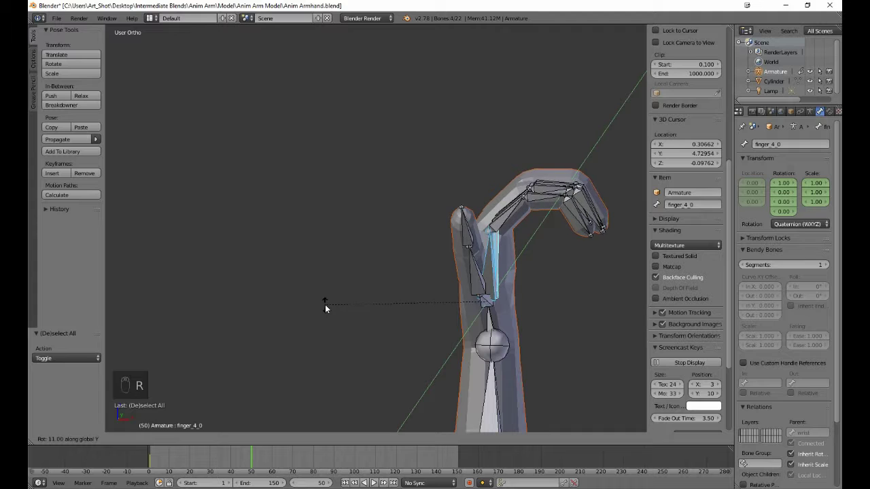
{"action": "left_click", "coordinate": [325, 305]}
{"action": "middle_click_drag", "start_coordinate": [477, 342], "coordinate": [444, 333]}
{"action": "key", "text": "a"}
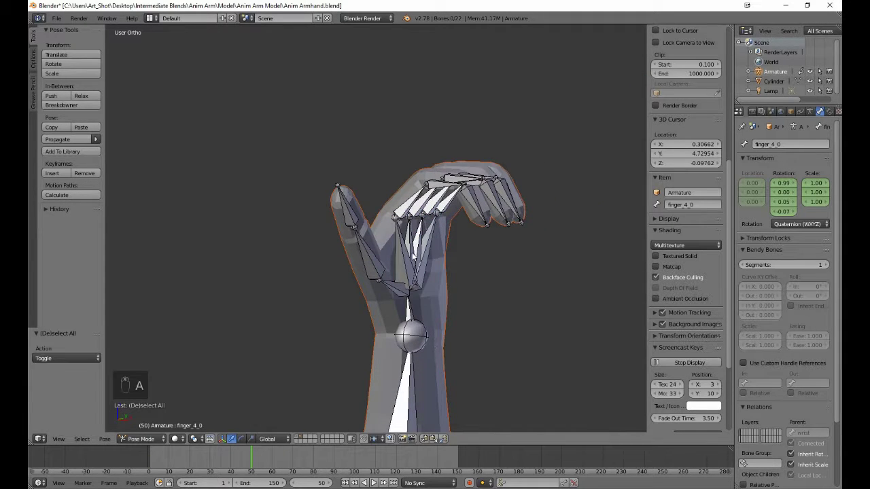
Bend the four finger bases further by rotating bones finger_1_1 to finger_4_1 together about 12° around the global Y axis, leaving nothing selected.
{"action": "right_click", "coordinate": [418, 204]}
{"action": "right_click", "coordinate": [430, 206], "text": "shift"}
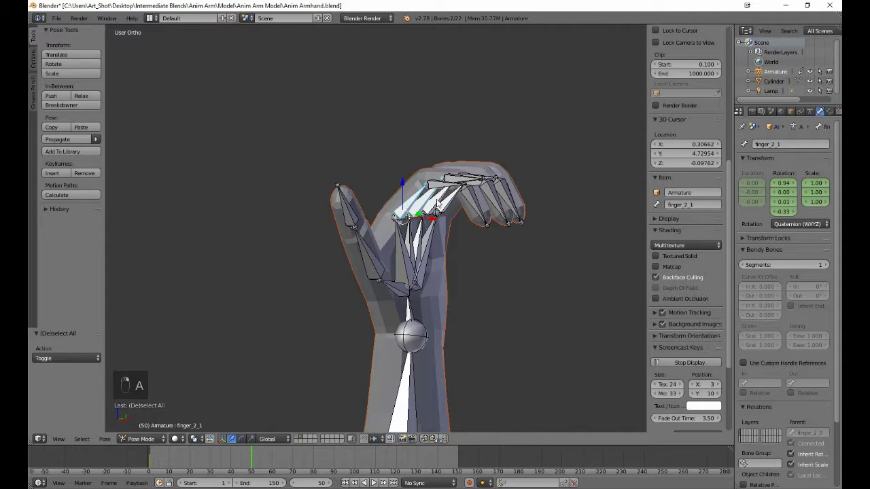
{"action": "right_click", "coordinate": [440, 202], "text": "shift"}
{"action": "right_click", "coordinate": [450, 199], "text": "shift"}
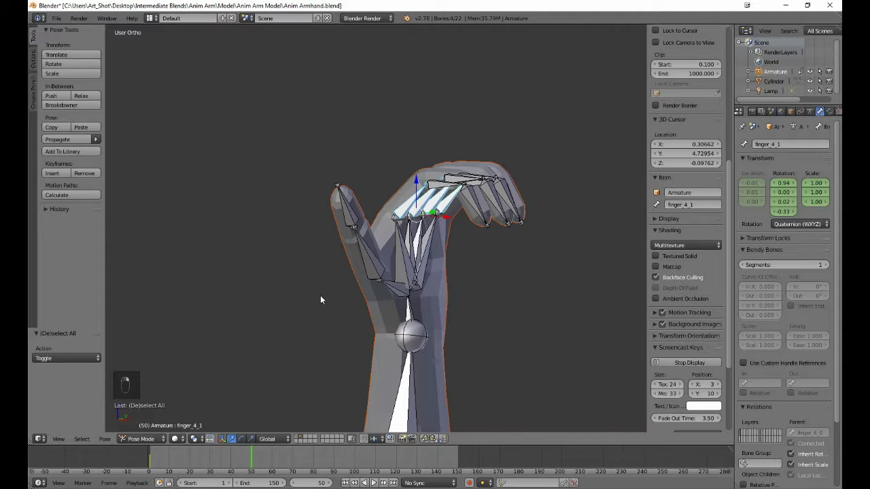
{"action": "key", "text": "r"}
{"action": "key", "text": "y"}
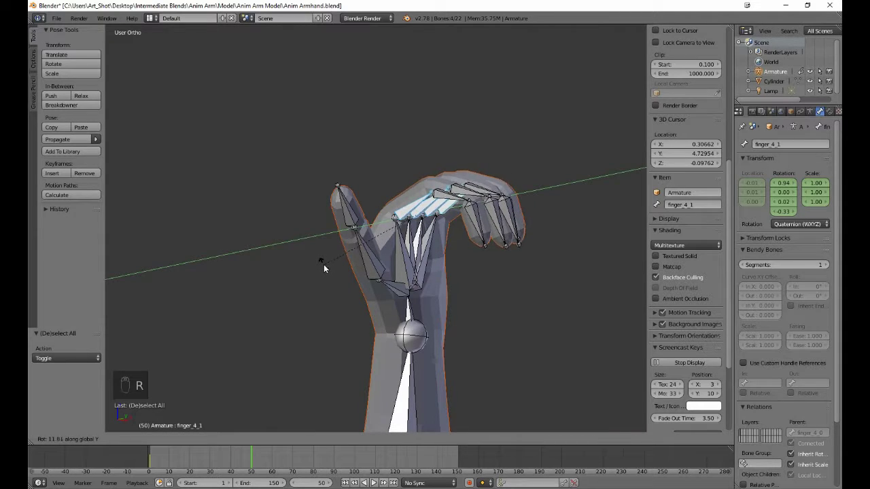
{"action": "left_click", "coordinate": [323, 264]}
{"action": "key", "text": "a"}
Curl the middle finger segments slightly more by rotating bones finger_1_2 to finger_4_2 together around the global Y axis, leaving nothing selected.
{"action": "middle_click_drag", "start_coordinate": [341, 347], "coordinate": [373, 367]}
{"action": "right_click", "coordinate": [567, 251]}
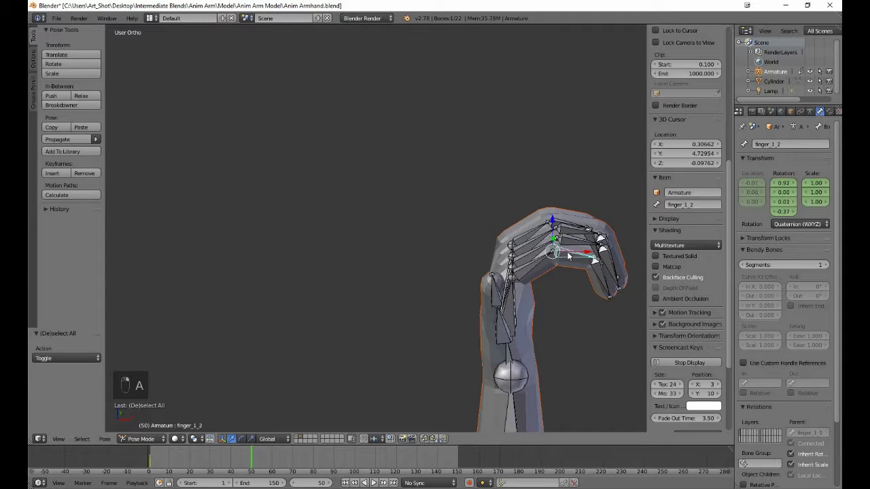
{"action": "right_click", "coordinate": [572, 243], "text": "shift"}
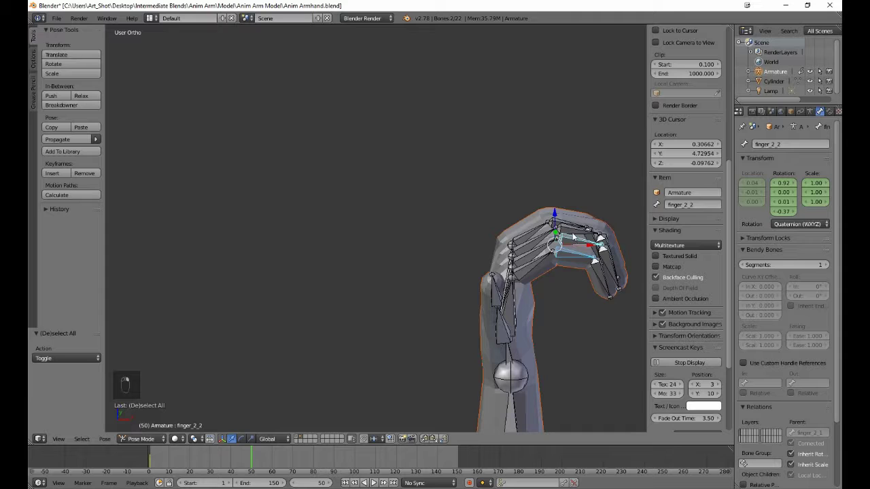
{"action": "right_click", "coordinate": [565, 230], "text": "shift"}
{"action": "right_click", "coordinate": [564, 222], "text": "shift"}
{"action": "key", "text": "r"}
{"action": "key", "text": "y"}
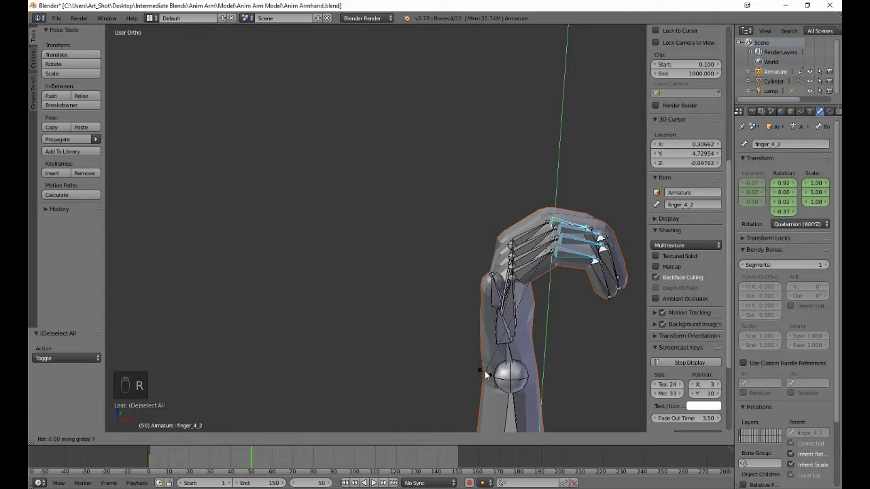
{"action": "left_click", "coordinate": [492, 304]}
{"action": "key", "text": "a"}
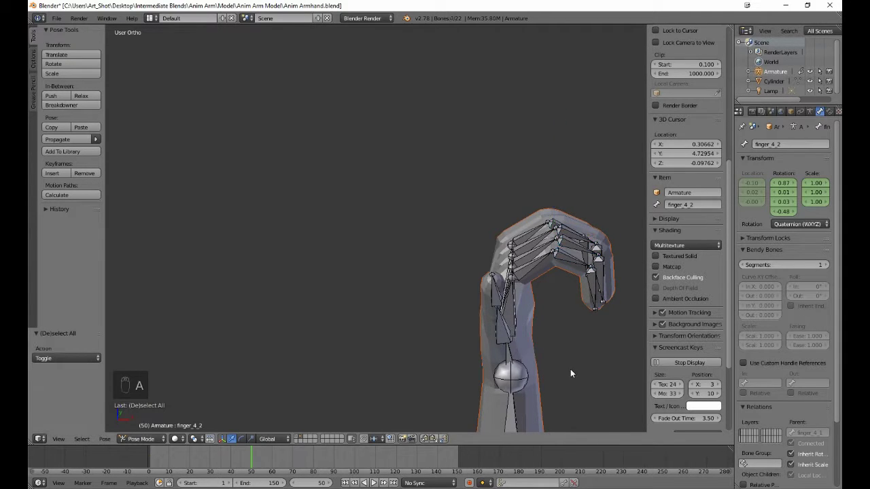
Swing the thumb toward the palm by rotating bone thumb_1 about 47° around the global Z axis.
{"action": "middle_click_drag", "start_coordinate": [539, 351], "coordinate": [406, 360]}
{"action": "scroll", "coordinate": [416, 358], "scroll_direction": "down", "scroll_amount": 3}
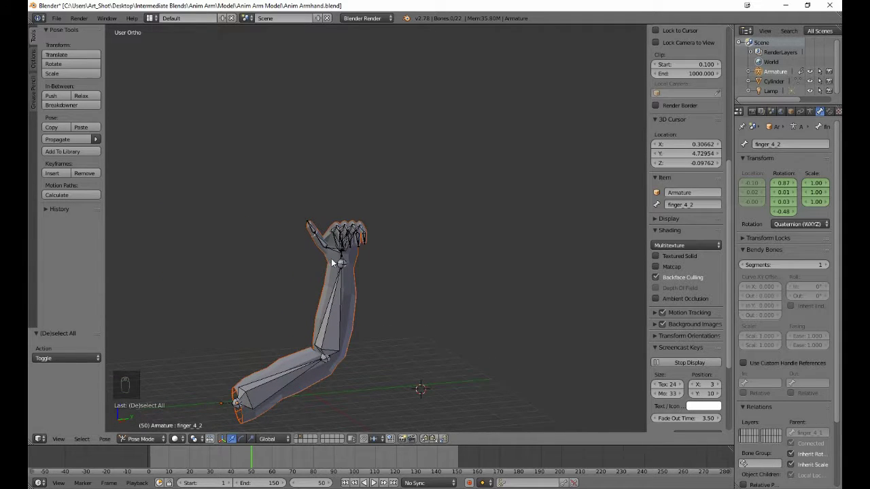
{"action": "scroll", "coordinate": [328, 337], "scroll_direction": "up", "scroll_amount": 3}
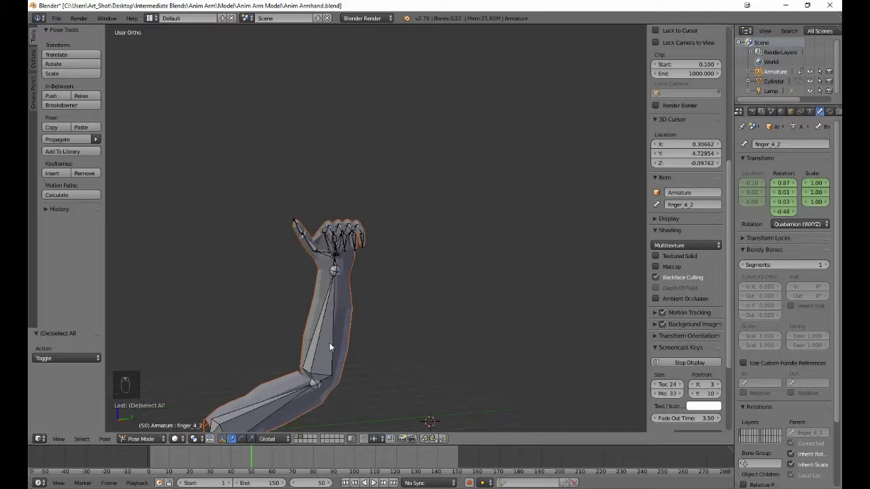
{"action": "right_click", "coordinate": [281, 257]}
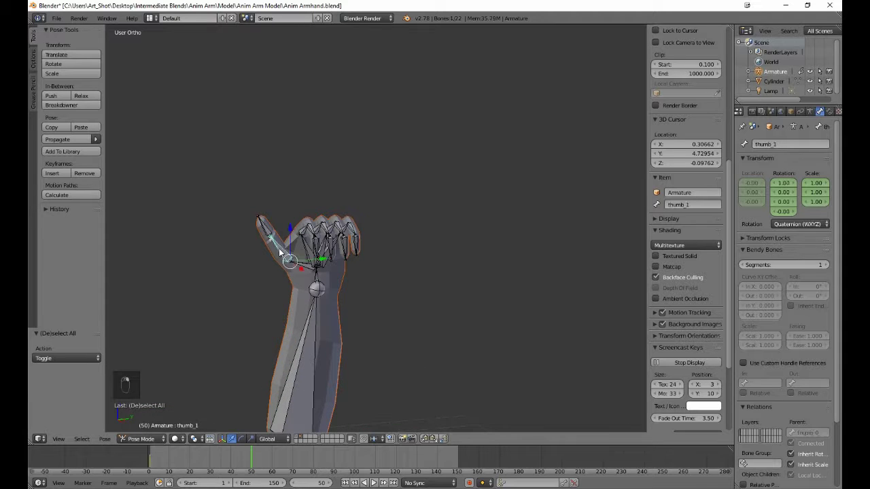
{"action": "middle_click_drag", "start_coordinate": [230, 328], "coordinate": [247, 365]}
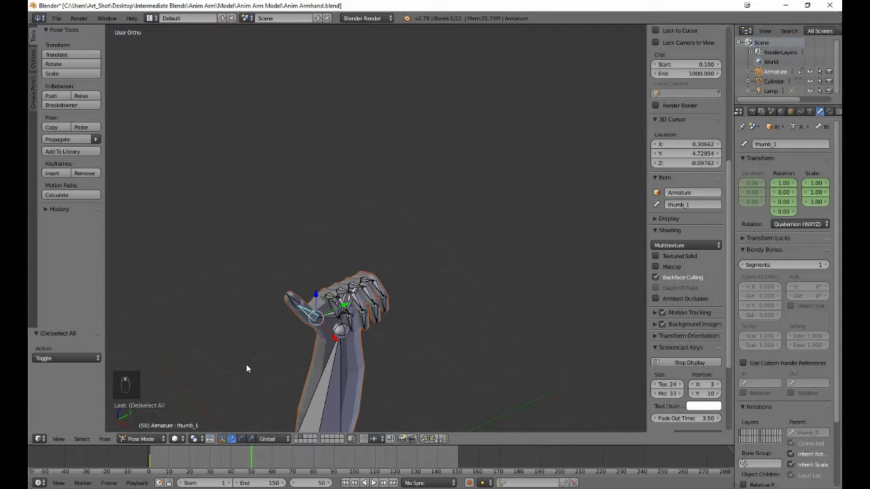
{"action": "key", "text": "r"}
{"action": "key", "text": "z"}
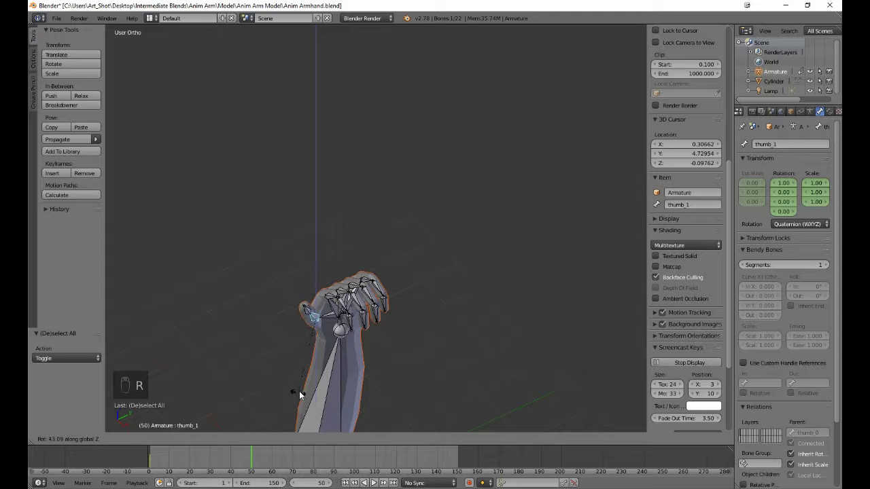
{"action": "left_click", "coordinate": [304, 391]}
Bring the thumb closer to the fingers by rotating bone thumb_1 about -18° around the global X axis.
{"action": "middle_click_drag", "start_coordinate": [299, 403], "coordinate": [271, 365]}
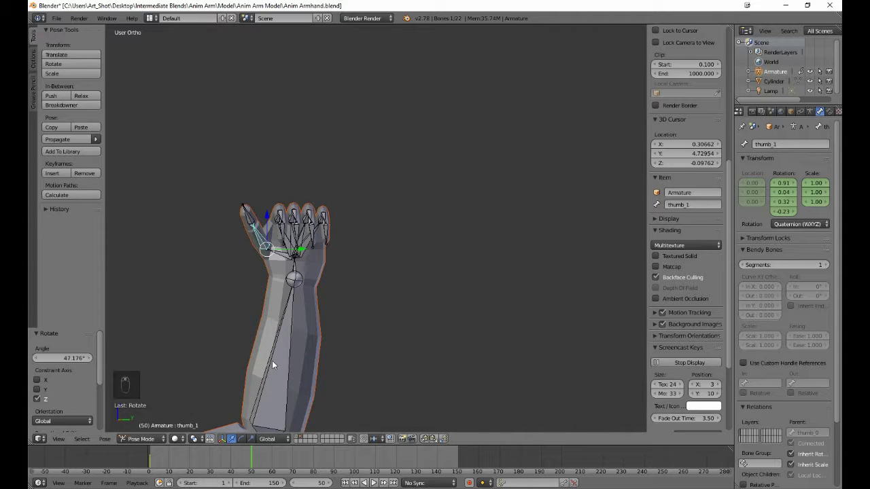
{"action": "key", "text": "r"}
{"action": "key", "text": "x"}
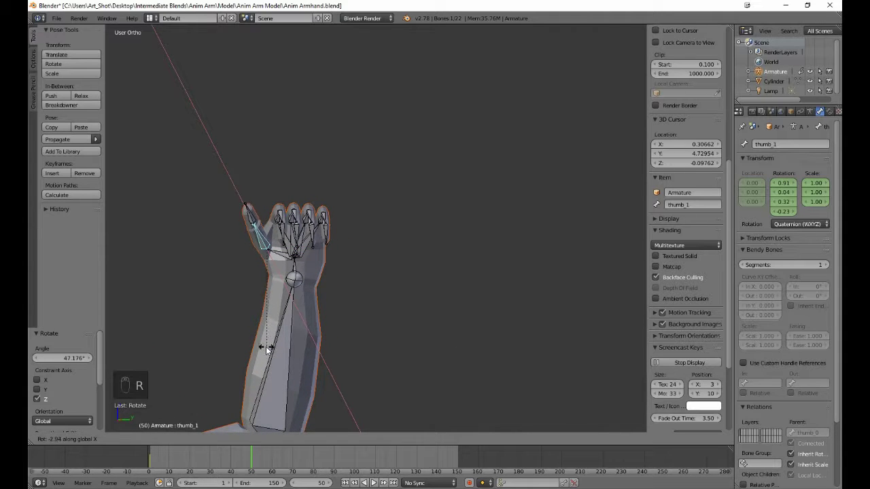
{"action": "left_click", "coordinate": [246, 326]}
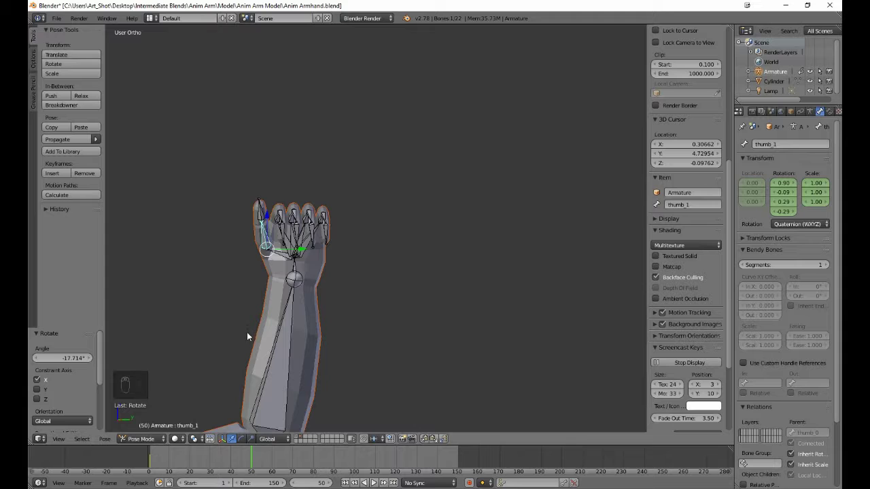
Bend the thumb tip by rotating bone thumb_2 about 43° in the front view.
{"action": "middle_click_drag", "start_coordinate": [246, 332], "coordinate": [329, 360]}
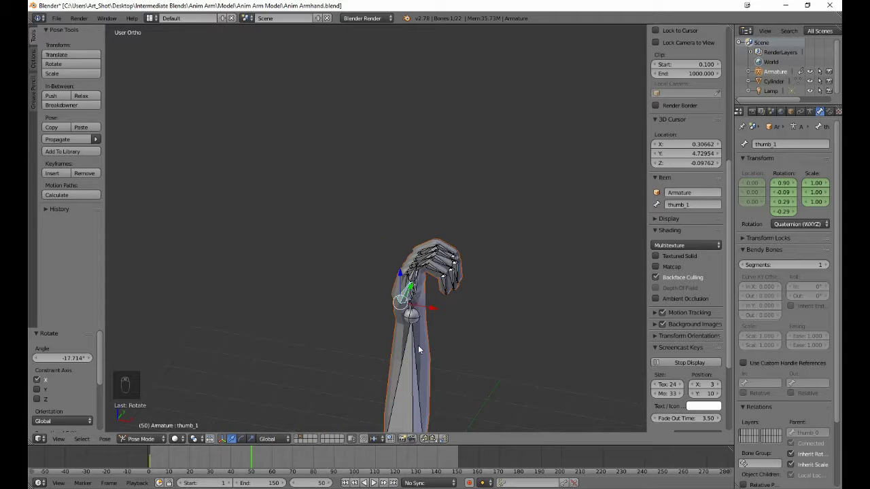
{"action": "key", "text": "KP_1"}
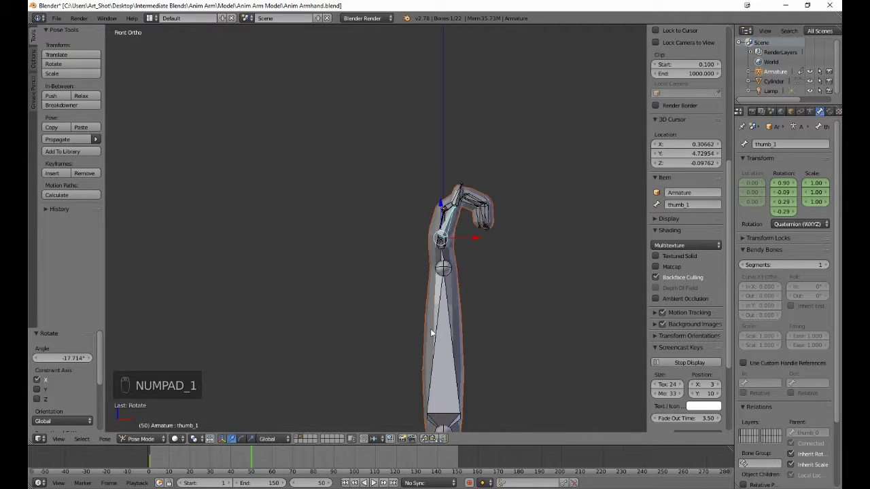
{"action": "right_click", "coordinate": [459, 204]}
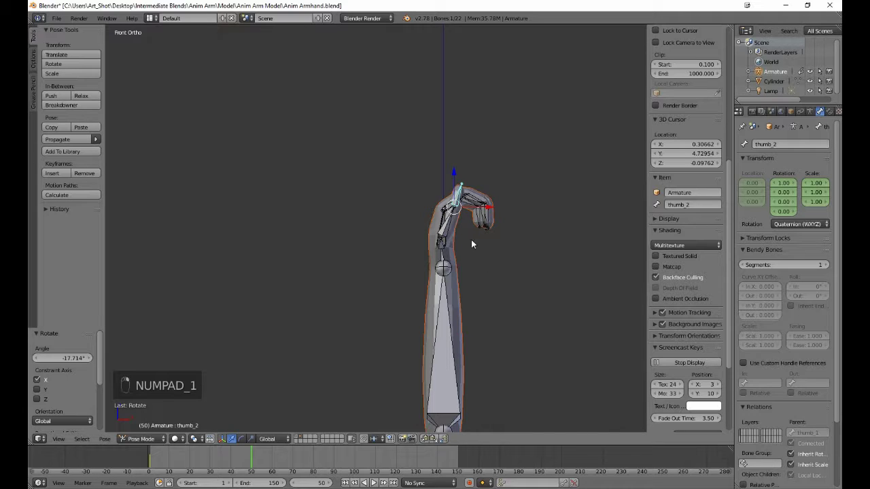
{"action": "key", "text": "r"}
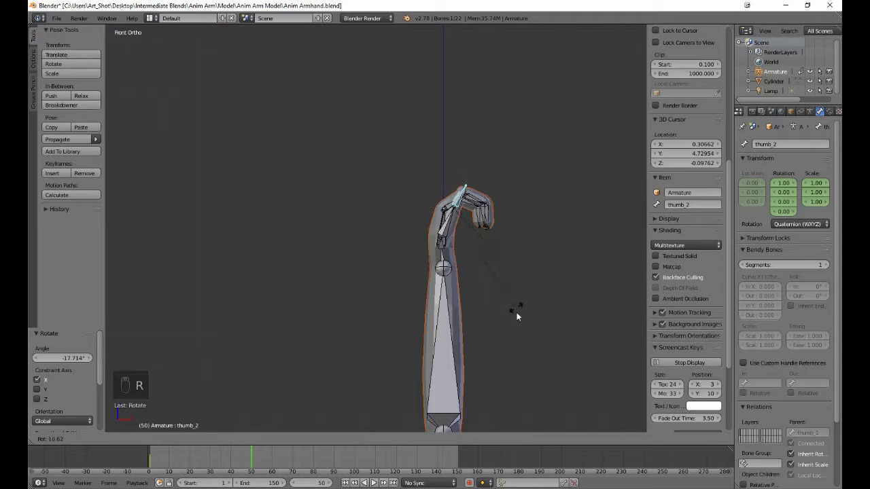
{"action": "left_click", "coordinate": [452, 388]}
Tilt the thumb toward the fingertips by rotating bone thumb_1 about 27° in the front view.
{"action": "right_click", "coordinate": [444, 230]}
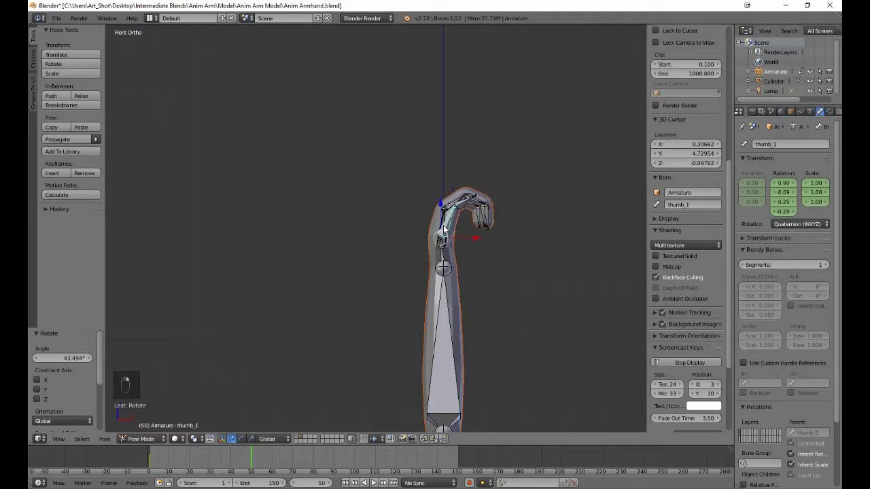
{"action": "key", "text": "r"}
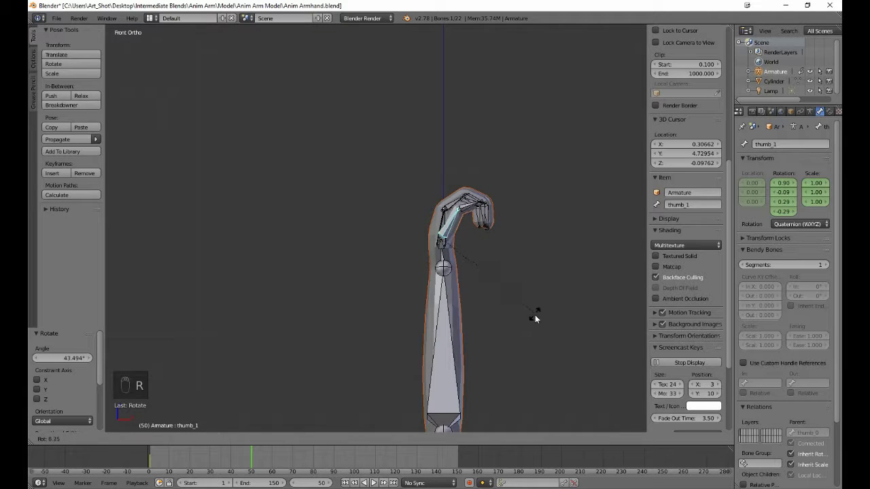
{"action": "left_click", "coordinate": [564, 427]}
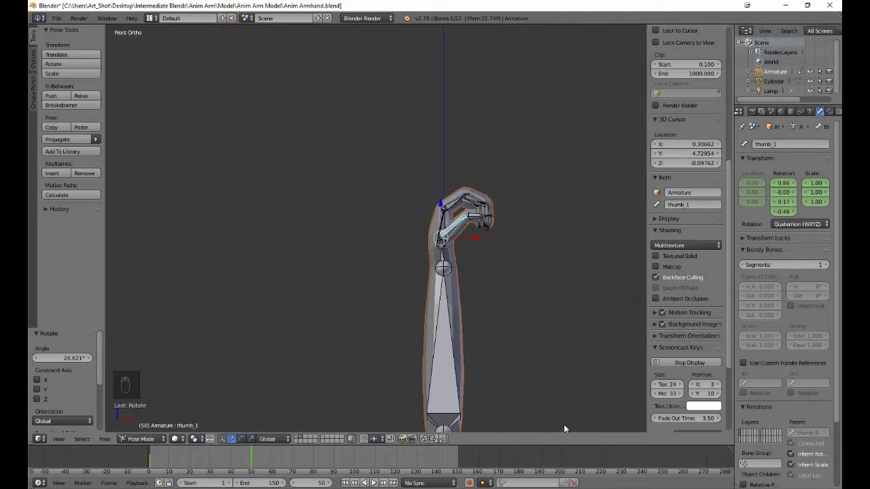
Rotate the thumb tip bone thumb_2 back by about -45° in the front view.
{"action": "right_click", "coordinate": [474, 218]}
{"action": "key", "text": "r"}
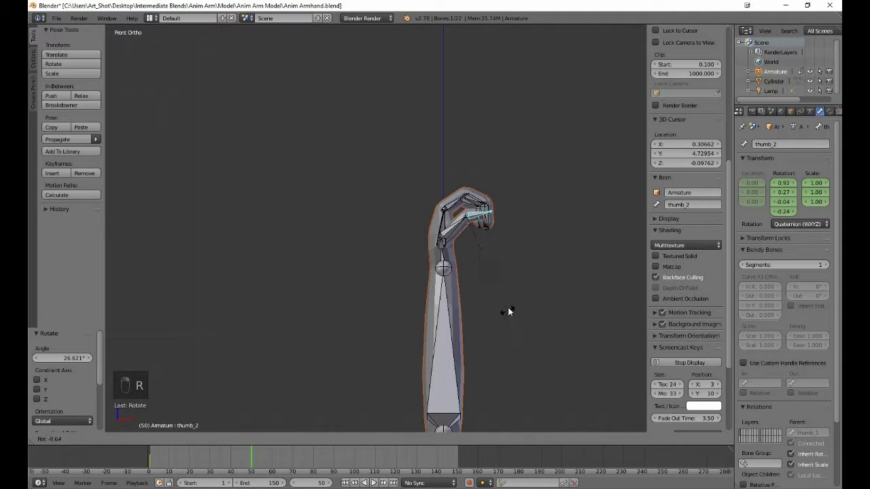
{"action": "left_click", "coordinate": [520, 248]}
Turn the thumb tip inward by rotating bone thumb_2 about 65° around the global Z axis.
{"action": "middle_click_drag", "start_coordinate": [519, 253], "coordinate": [335, 277]}
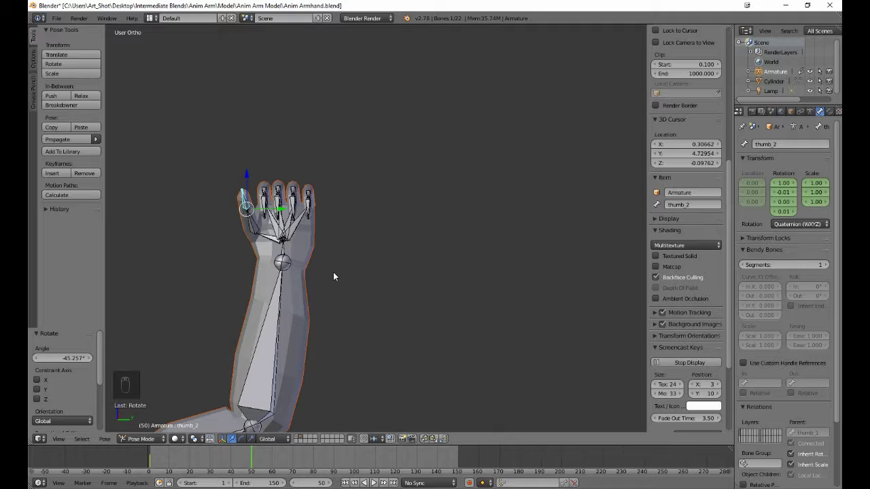
{"action": "key", "text": "KP_3"}
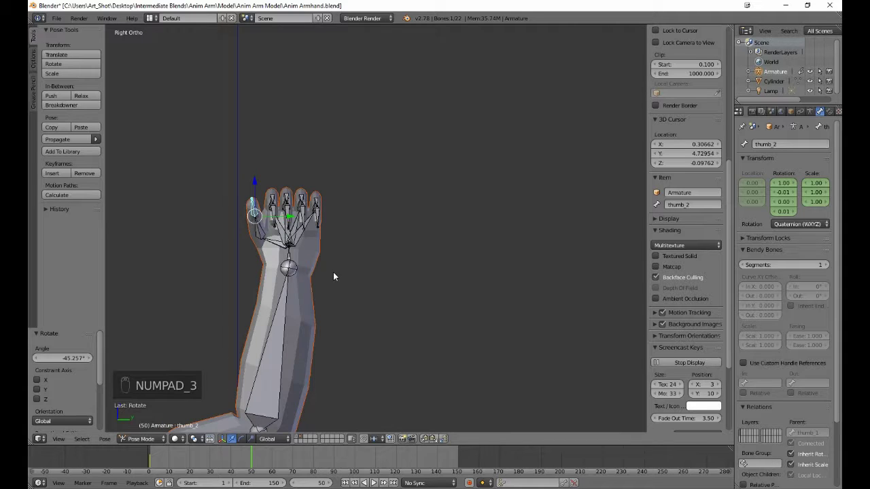
{"action": "key", "text": "r"}
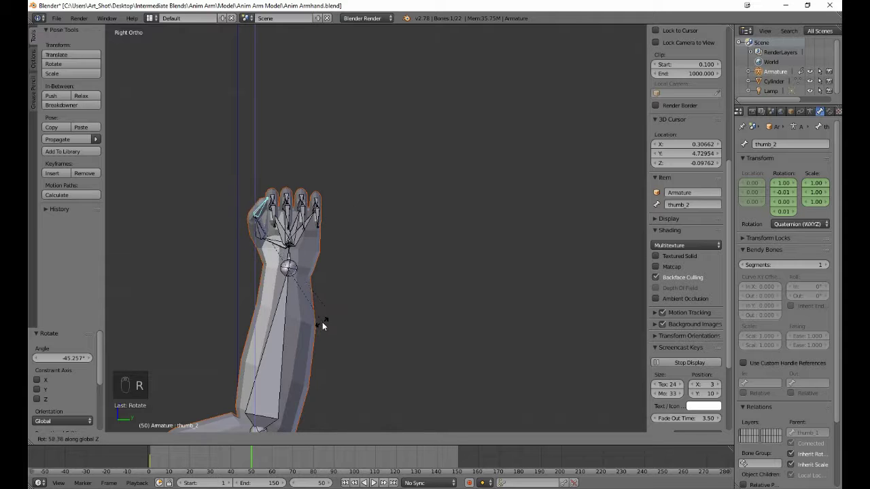
{"action": "left_click", "coordinate": [314, 342]}
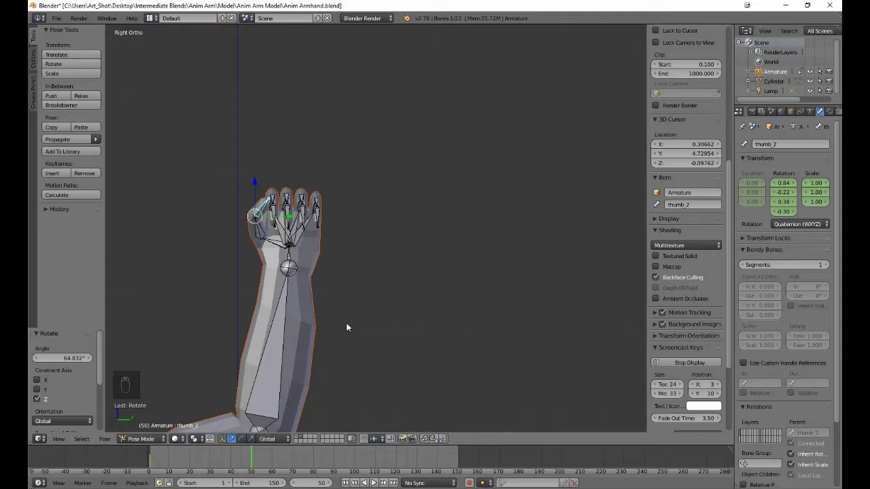
Adjust the thumb by rotating bone thumb_1 about -10° around the global Z axis, leaving nothing selected.
{"action": "middle_click_drag", "start_coordinate": [328, 315], "coordinate": [376, 369]}
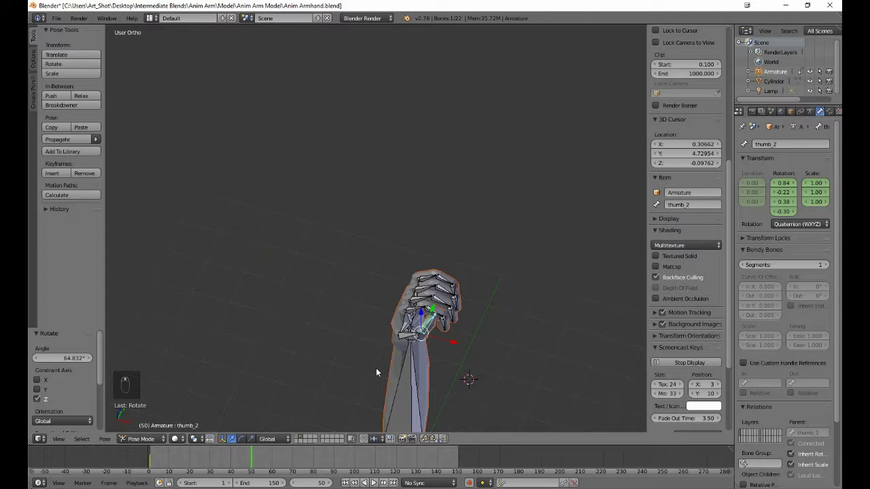
{"action": "right_click", "coordinate": [402, 337]}
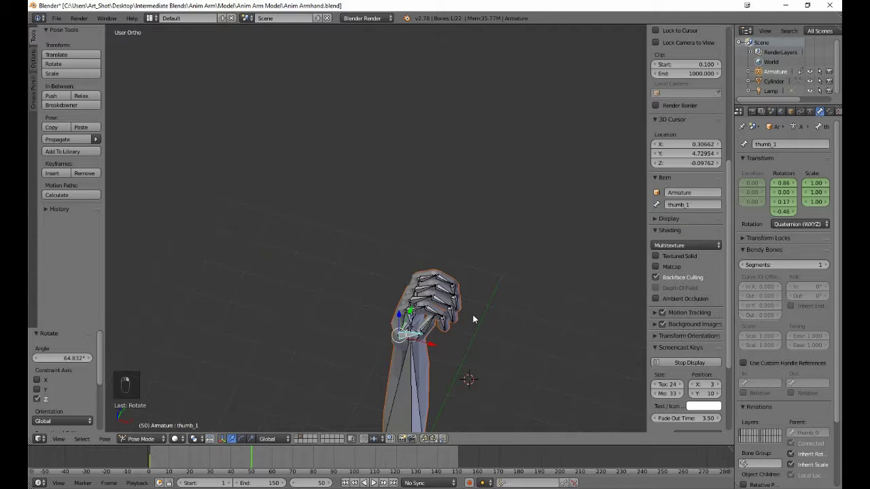
{"action": "key", "text": "r"}
{"action": "key", "text": "z"}
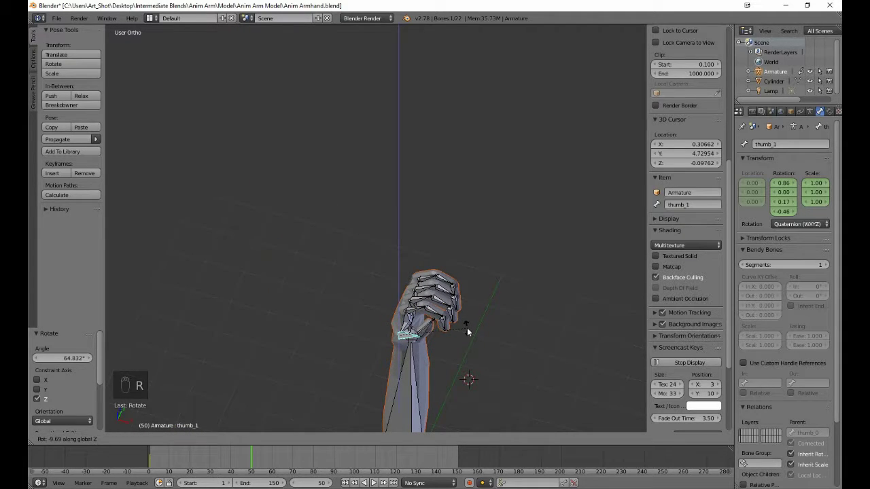
{"action": "left_click", "coordinate": [467, 327]}
{"action": "middle_click_drag", "start_coordinate": [471, 361], "coordinate": [503, 342]}
{"action": "key", "text": "a"}
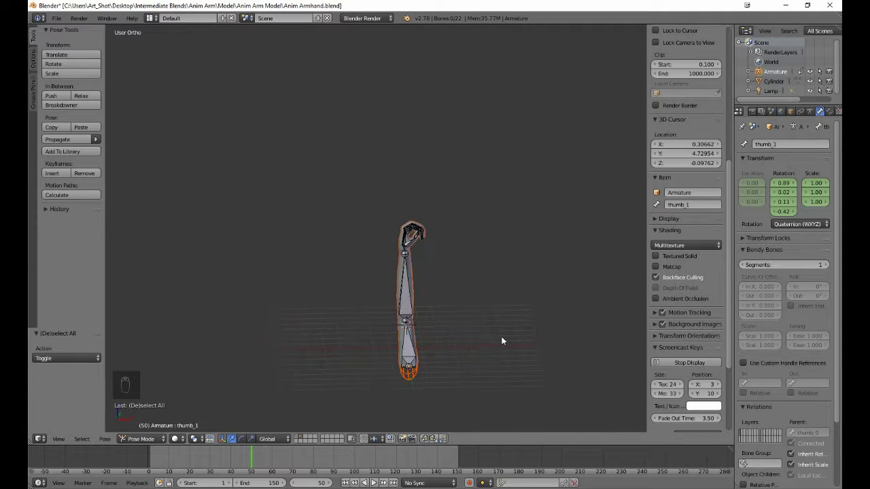
Bring the thumb closer to the fingertips by rotating bone thumb_1 about 22° around the global Y axis.
{"action": "scroll", "coordinate": [499, 341], "scroll_direction": "up", "scroll_amount": 3}
{"action": "right_click", "coordinate": [461, 263]}
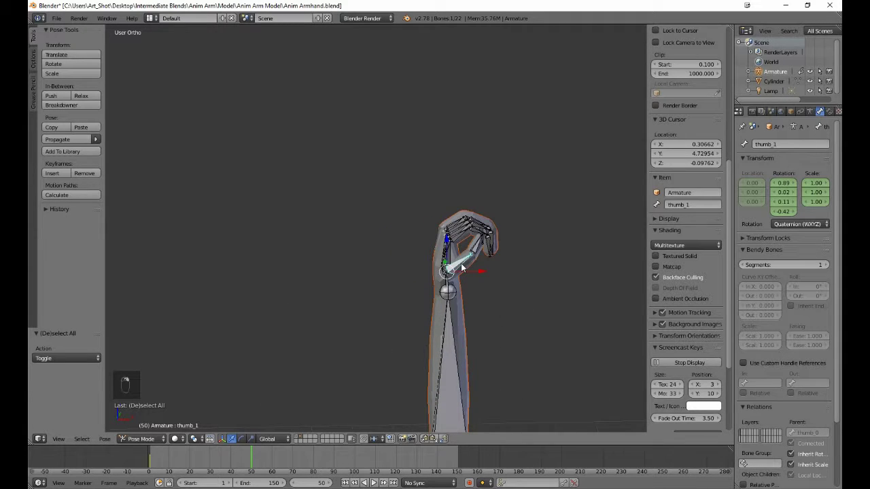
{"action": "key", "text": "r"}
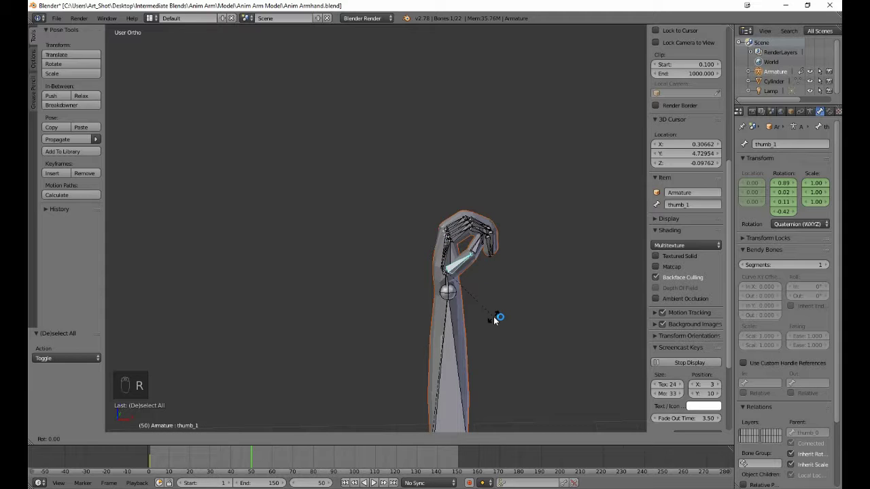
{"action": "key", "text": "y"}
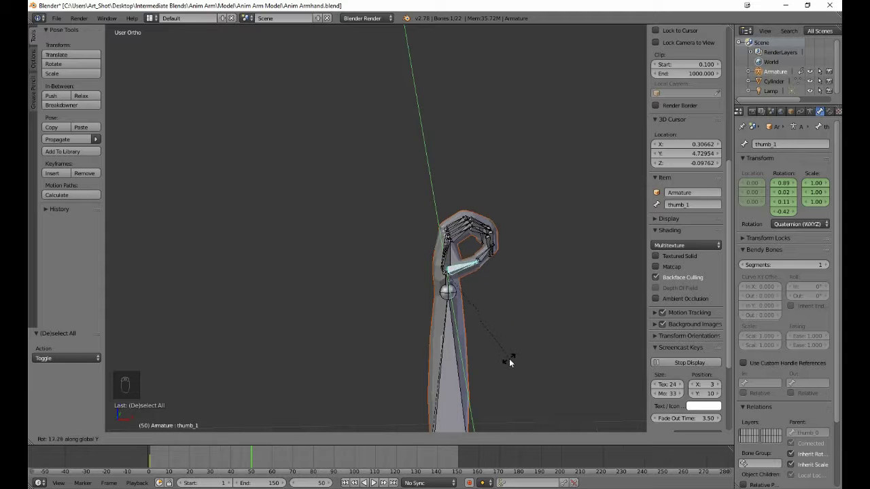
{"action": "left_click", "coordinate": [510, 379]}
{"action": "middle_click_drag", "start_coordinate": [515, 385], "coordinate": [448, 392]}
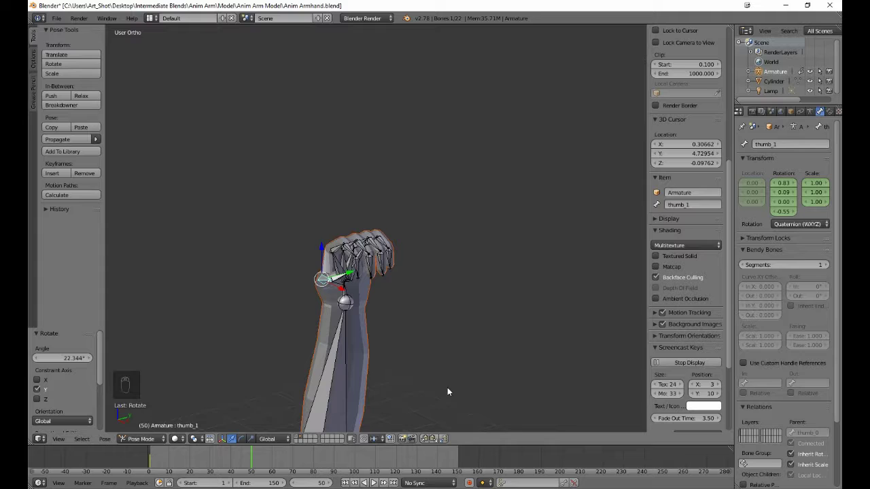
{"action": "key", "text": "z"}
{"action": "key", "text": "z"}
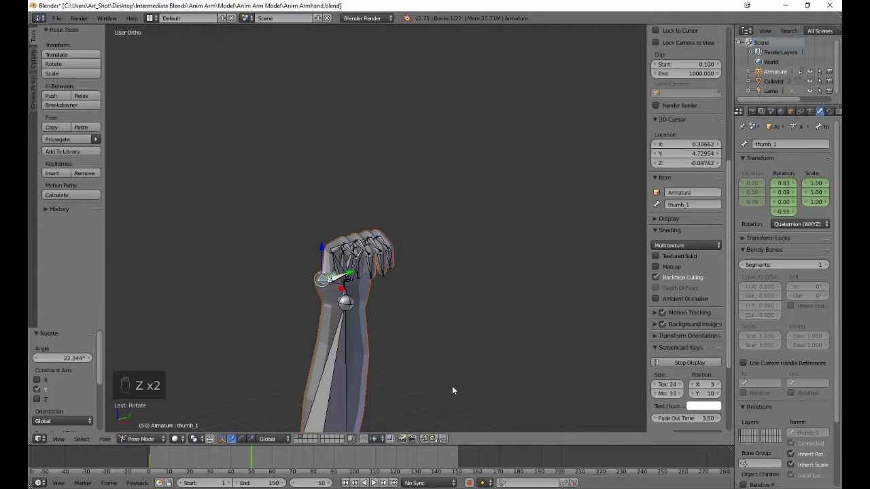
Insert a LocRotScale keyframe for all bones of the armature at frame 50.
{"action": "key", "text": "a"}
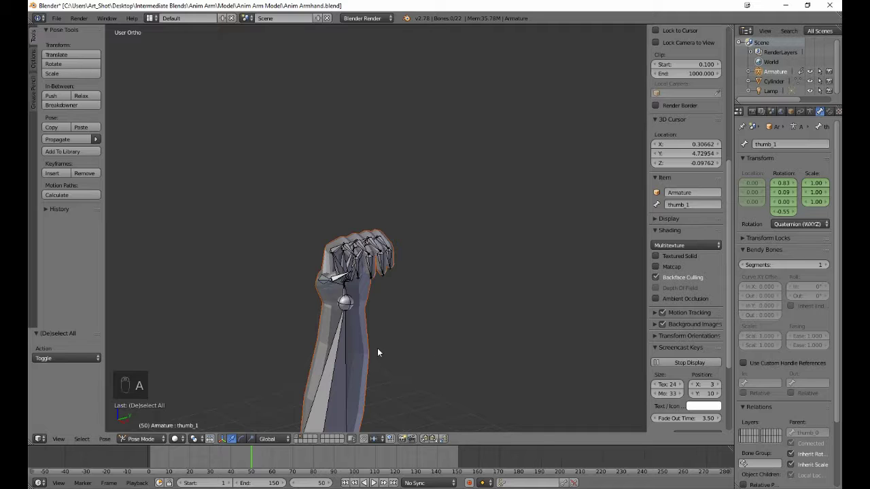
{"action": "key", "text": "a"}
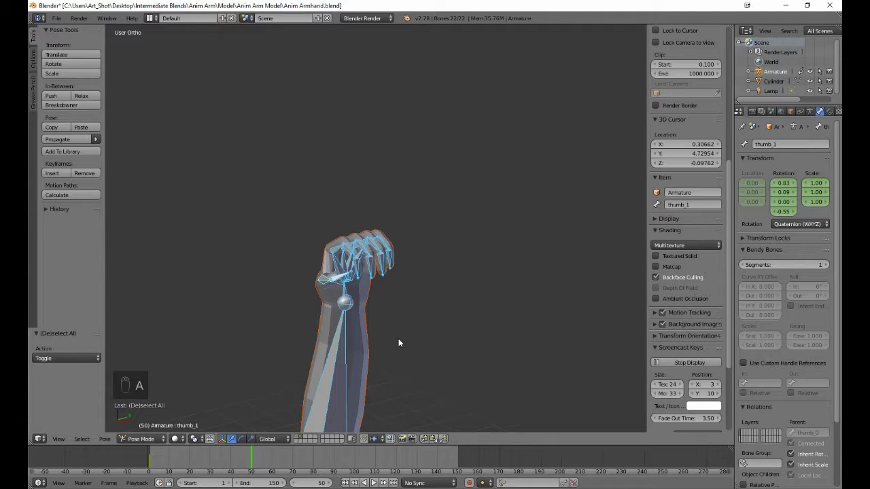
{"action": "key", "text": "i"}
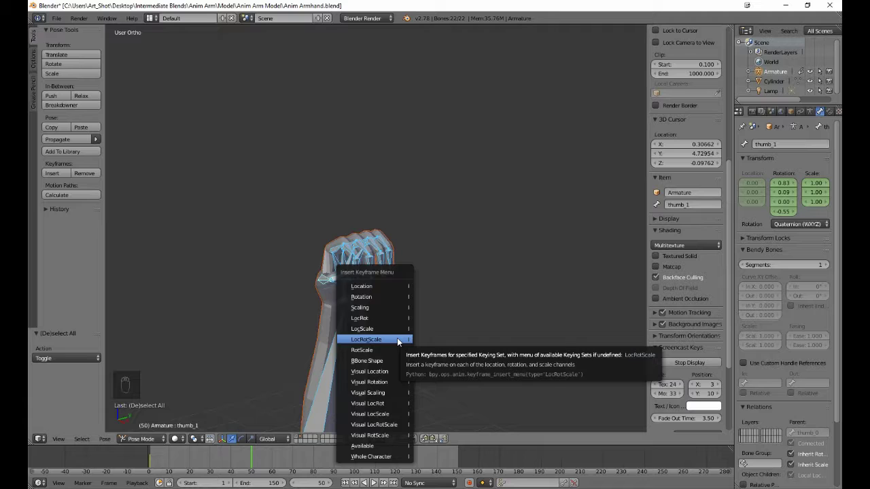
{"action": "left_click", "coordinate": [396, 339]}
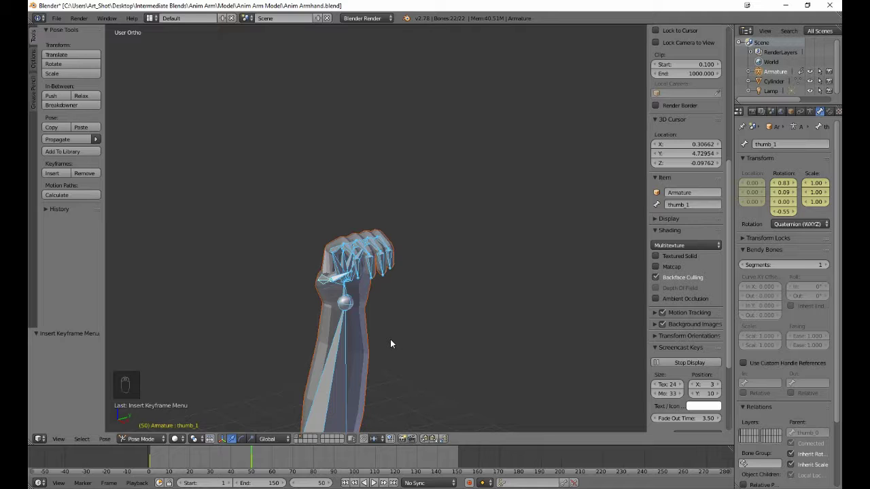
Advance the animation to frame 100.
{"action": "key", "text": "Right"}
{"action": "key", "text": "Right"}
{"action": "key", "text": "Right"}
{"action": "key", "text": "Right"}
{"action": "key", "text": "Right"}
{"action": "key", "text": "Right"}
{"action": "key", "text": "Right"}
{"action": "key", "text": "Right"}
{"action": "key", "text": "Right"}
{"action": "key", "text": "Right"}
{"action": "key", "text": "Right"}
{"action": "key", "text": "Right"}
{"action": "key", "text": "Right"}
{"action": "key", "text": "Right"}
{"action": "key", "text": "Right"}
{"action": "key", "text": "Right"}
{"action": "key", "text": "Right"}
{"action": "key", "text": "Right"}
{"action": "key", "text": "Right"}
{"action": "key", "text": "Right"}
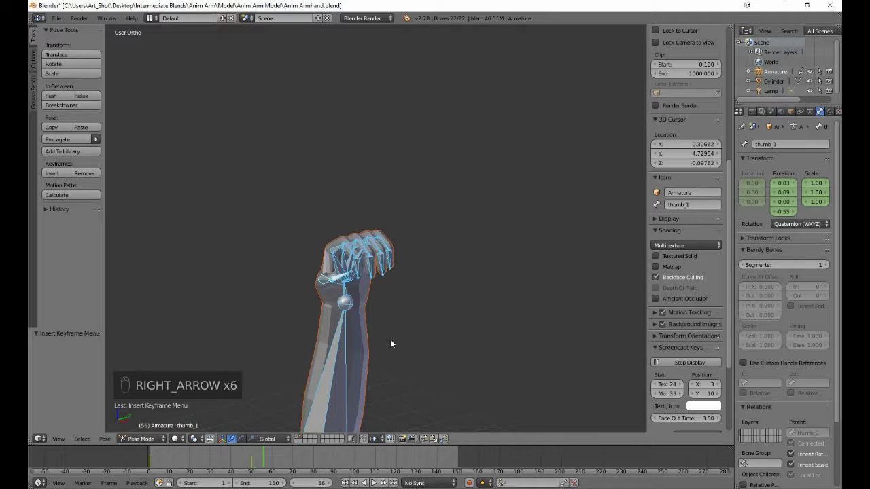
{"action": "key", "text": "Right"}
{"action": "key", "text": "Right"}
{"action": "key", "text": "Right"}
{"action": "key", "text": "Right"}
{"action": "key", "text": "Right"}
{"action": "key", "text": "Right"}
{"action": "key", "text": "Right"}
{"action": "key", "text": "Right"}
{"action": "key", "text": "Right"}
{"action": "key", "text": "Right"}
{"action": "key", "text": "Right"}
{"action": "key", "text": "Right"}
{"action": "key", "text": "Right"}
{"action": "key", "text": "Right"}
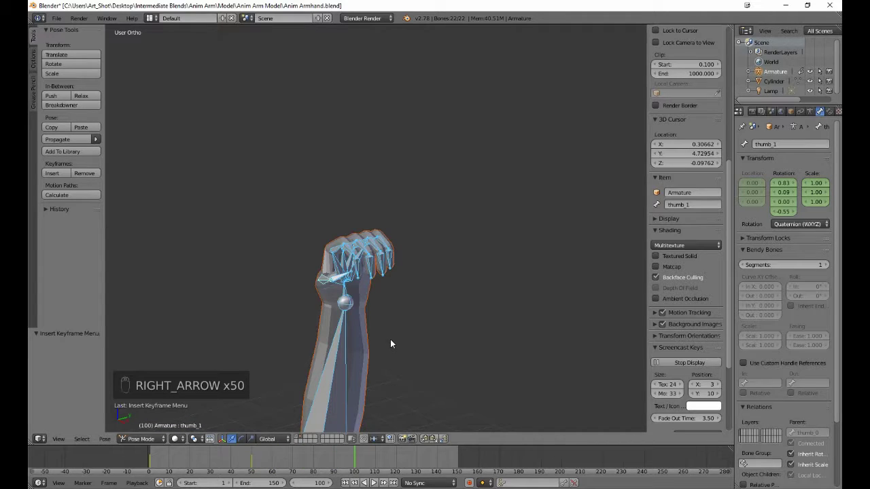
Swing the upperarm bone about -53° around the global Z axis and select the lowerarm bone.
{"action": "key", "text": "KP_1"}
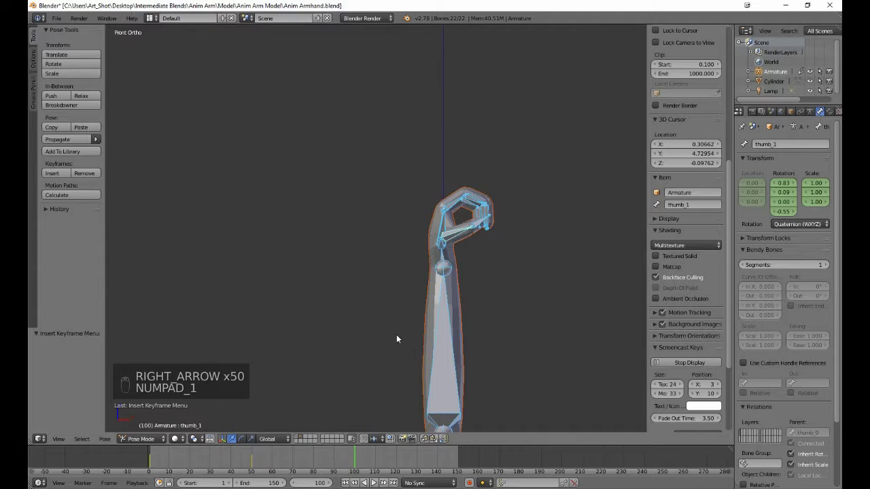
{"action": "key", "text": "KP_3"}
{"action": "scroll", "coordinate": [395, 337], "scroll_direction": "down", "scroll_amount": 5, "text": "shift"}
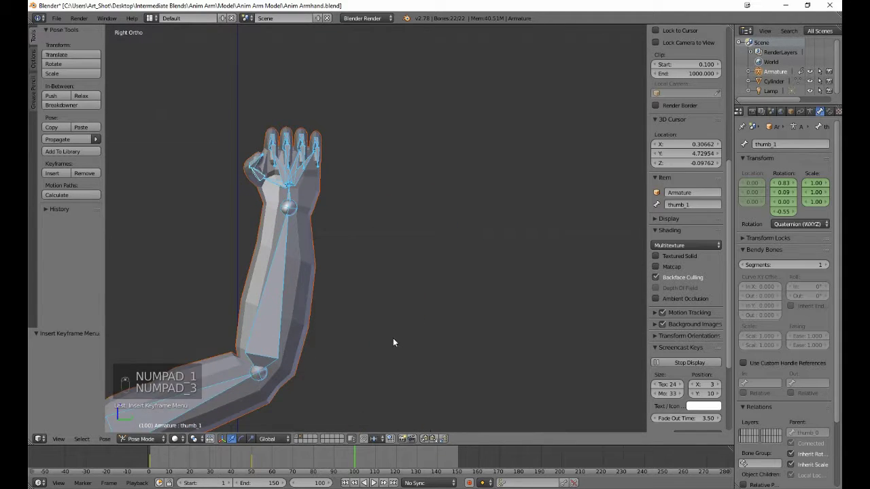
{"action": "scroll", "coordinate": [379, 338], "scroll_direction": "down", "scroll_amount": 3}
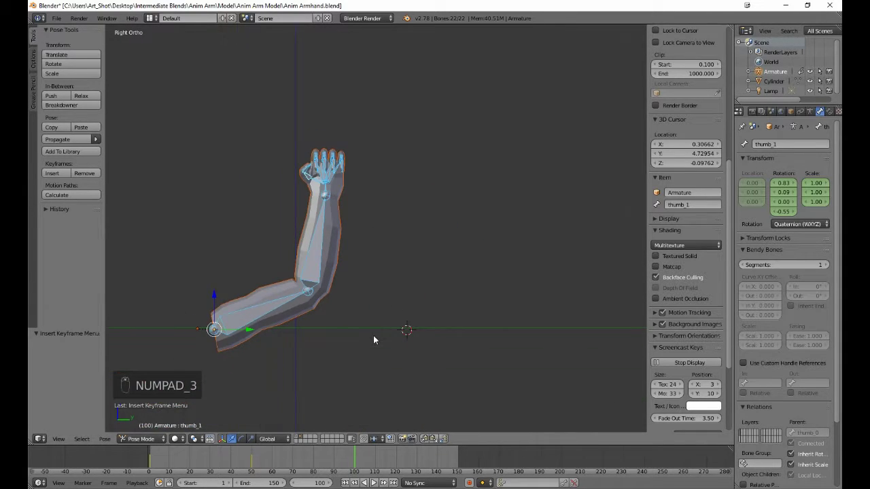
{"action": "right_click", "coordinate": [295, 297]}
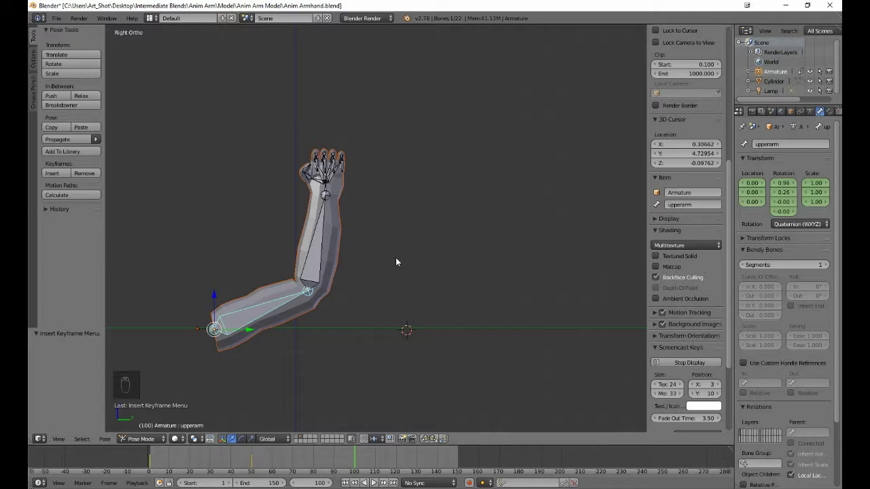
{"action": "key", "text": "r"}
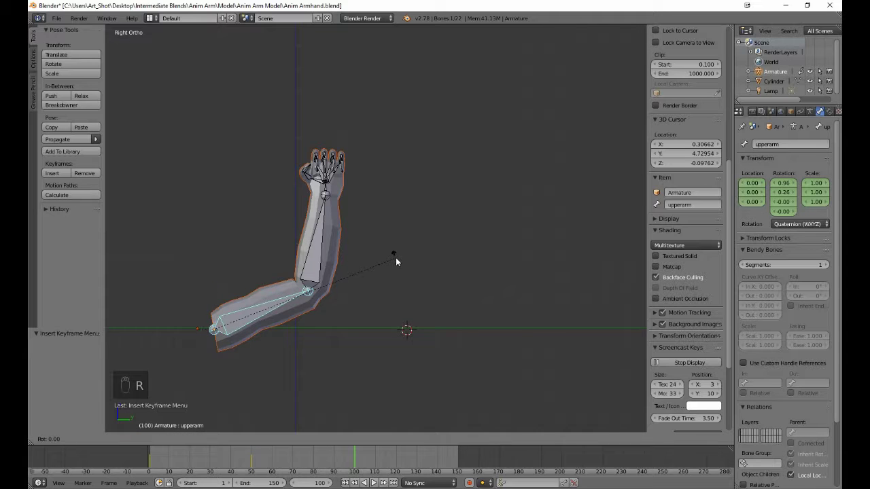
{"action": "key", "text": "z"}
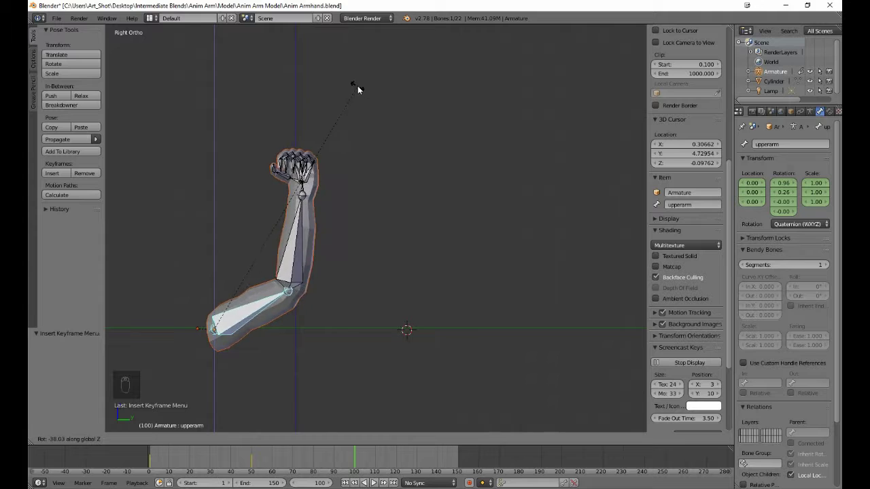
{"action": "left_click", "coordinate": [292, 60]}
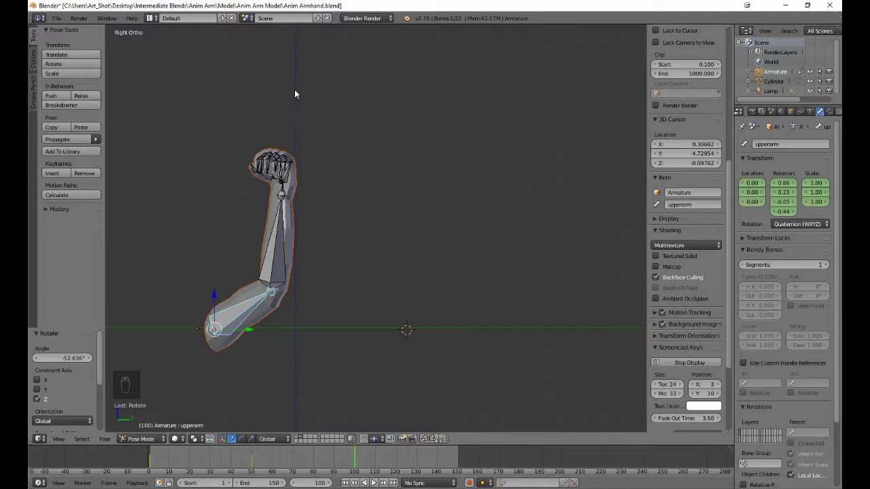
{"action": "right_click", "coordinate": [278, 245]}
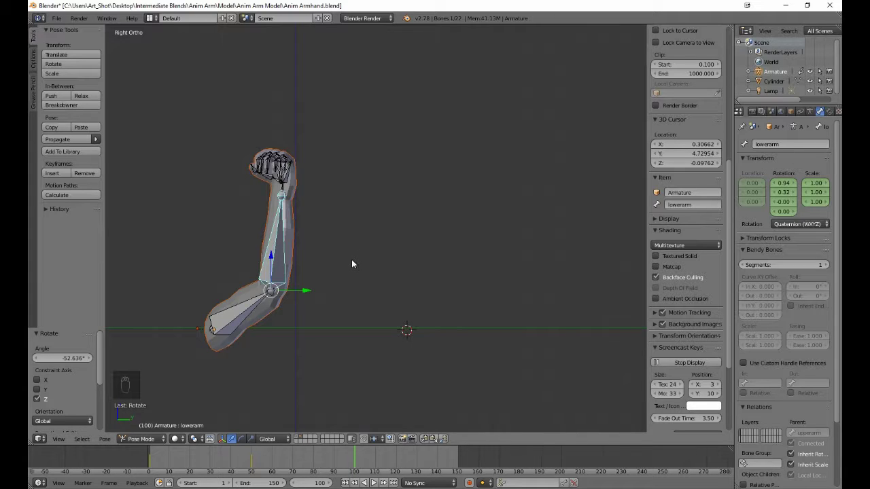
{"action": "mouse_move", "coordinate": [352, 259]}
{"action": "middle_mouse_down"}
{"action": "mouse_move", "coordinate": [390, 287]}
{"action": "mouse_move", "coordinate": [342, 251]}
{"action": "middle_mouse_up"}
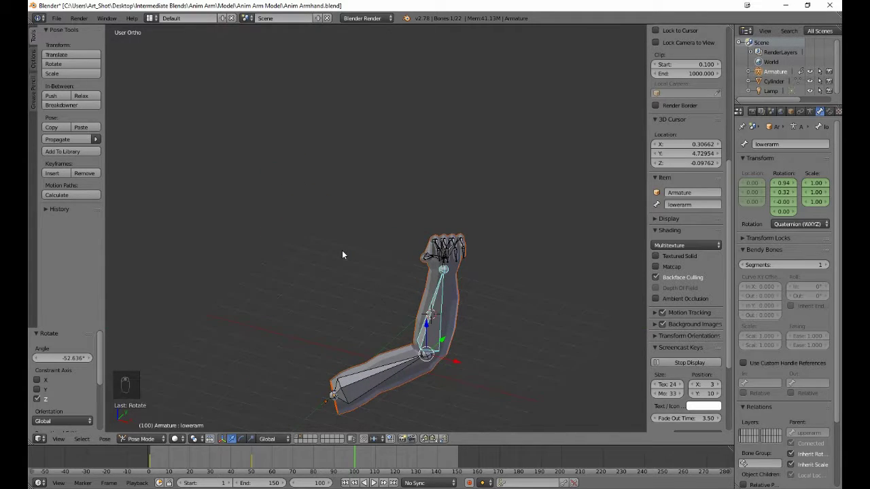
{"action": "key", "text": "r"}
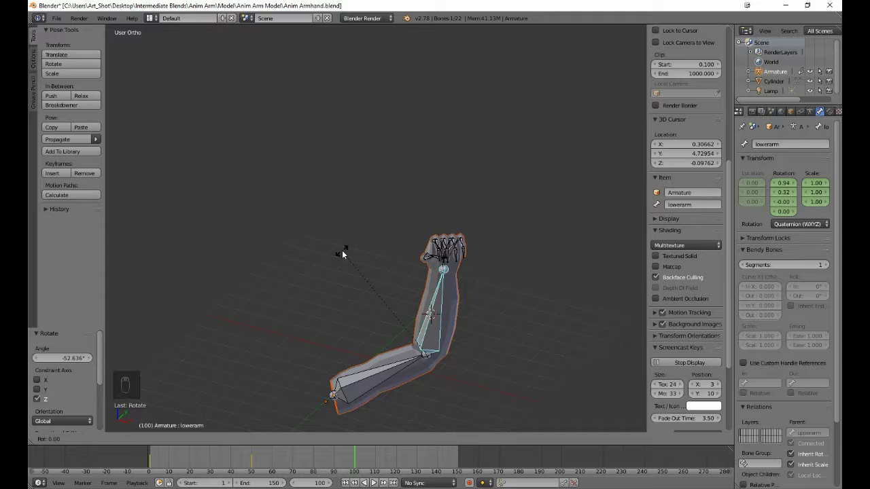
{"action": "key", "text": "y"}
{"action": "key", "text": "y"}
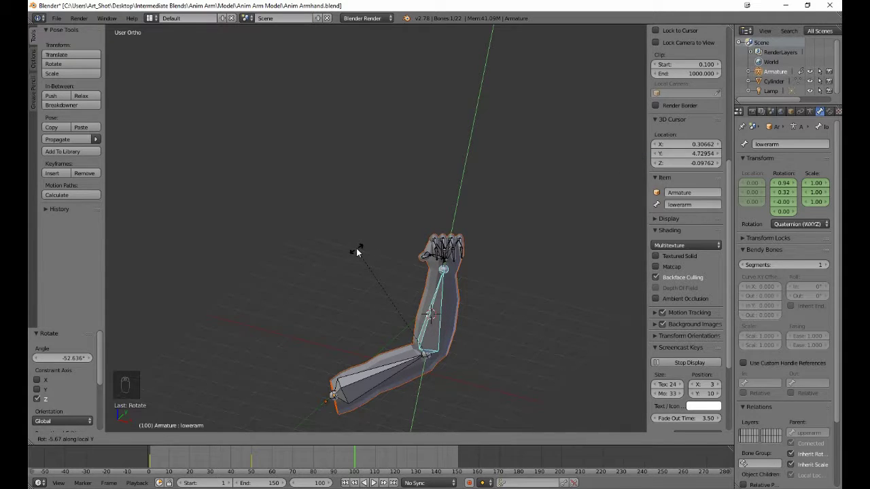
{"action": "right_click", "coordinate": [352, 255]}
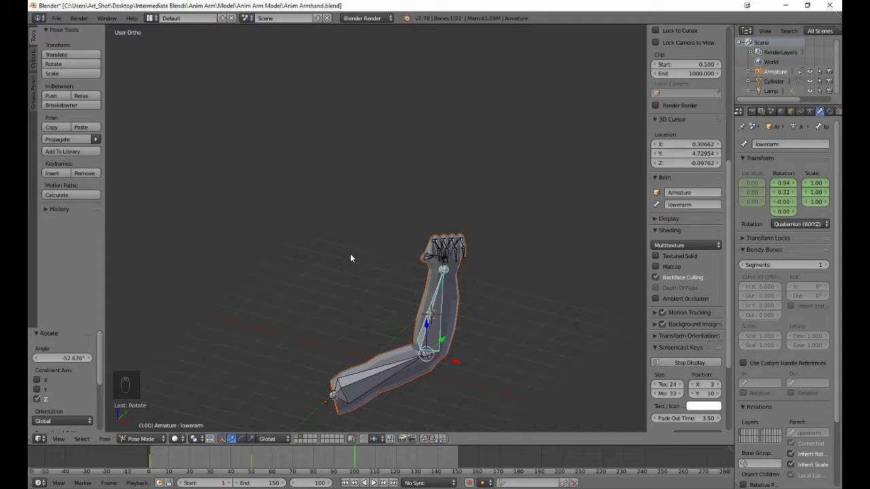
Straighten the elbow by rotating the lowerarm bone about -34° around its local X axis.
{"action": "key", "text": "r"}
{"action": "key", "text": "x"}
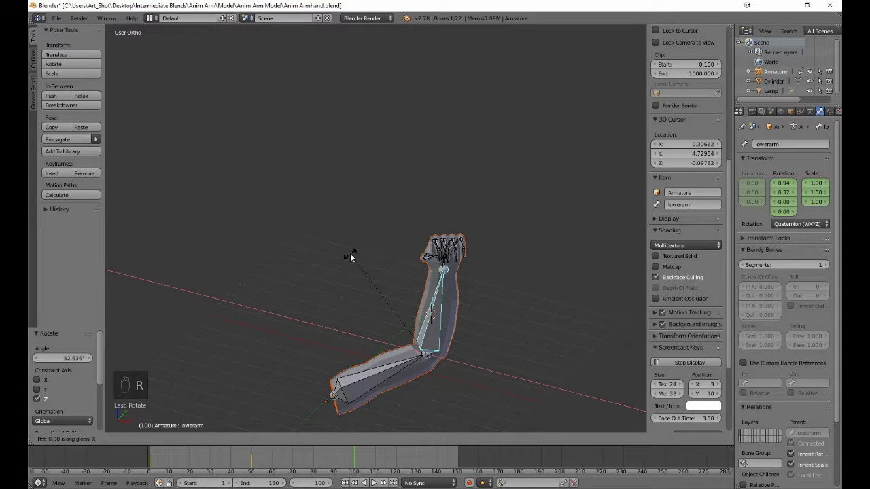
{"action": "key", "text": "x"}
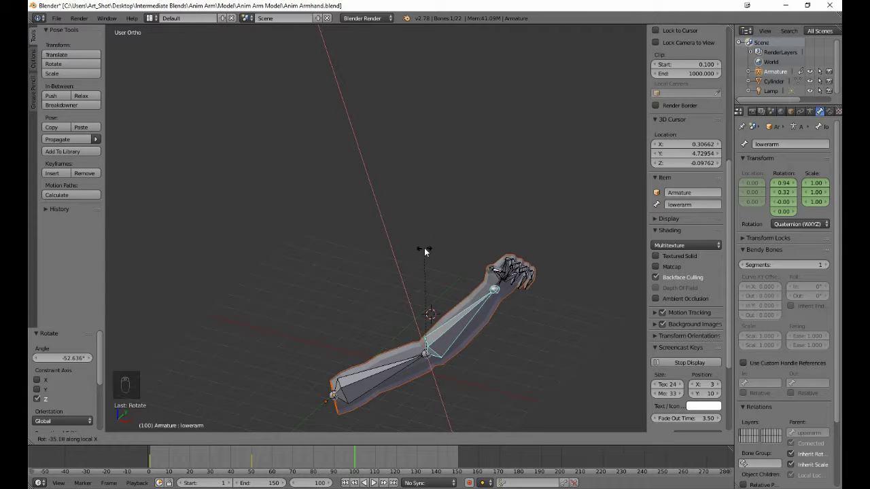
{"action": "left_click", "coordinate": [422, 248]}
{"action": "middle_click_drag", "start_coordinate": [486, 359], "coordinate": [437, 341]}
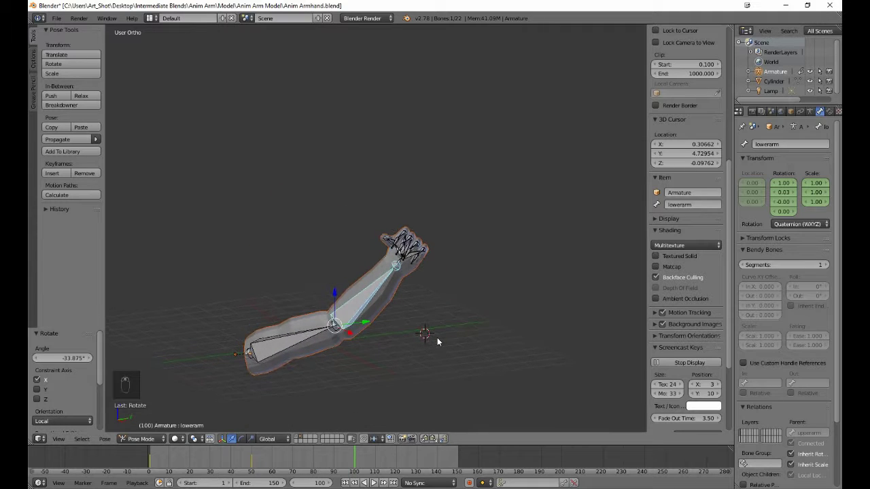
Try swinging the upperarm bone about -17° around the global Z axis, and undo that rotation.
{"action": "right_click", "coordinate": [401, 262]}
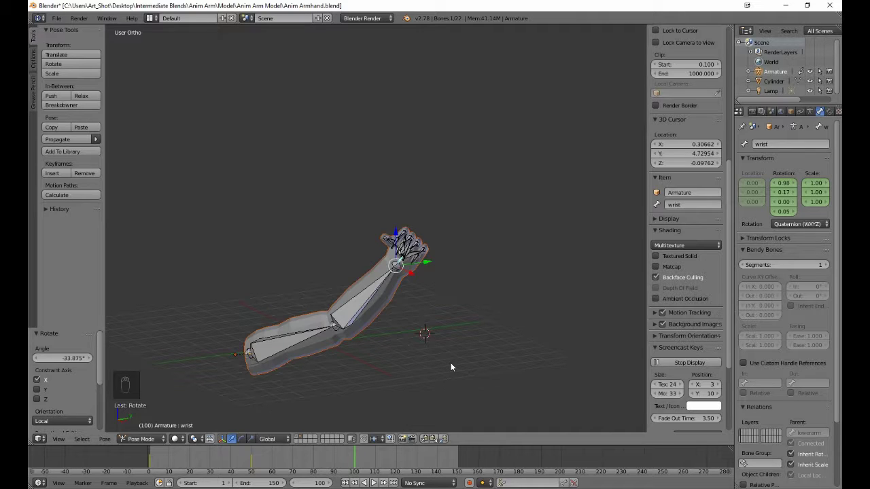
{"action": "right_click", "coordinate": [380, 293]}
{"action": "right_click", "coordinate": [372, 297]}
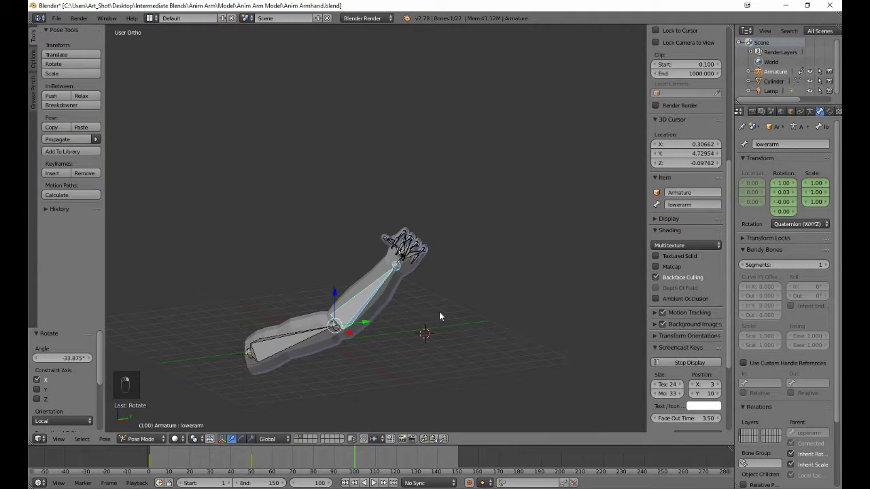
{"action": "right_click", "coordinate": [295, 344]}
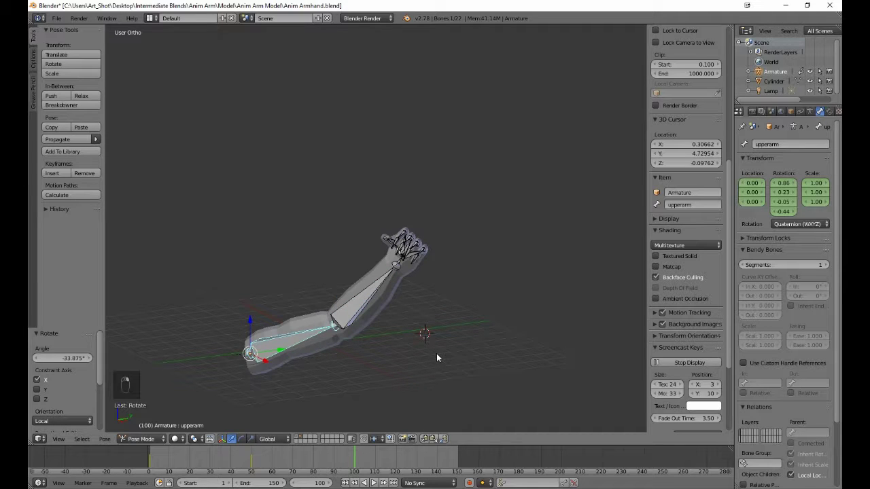
{"action": "key", "text": "r"}
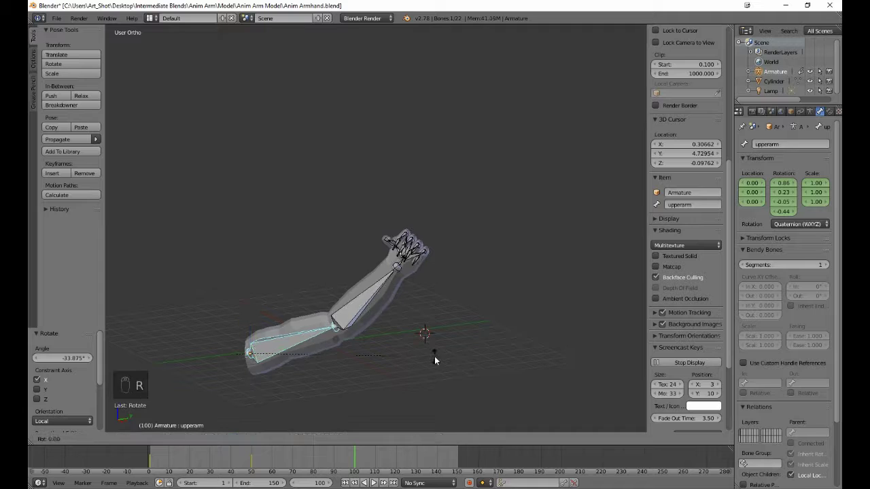
{"action": "key", "text": "z"}
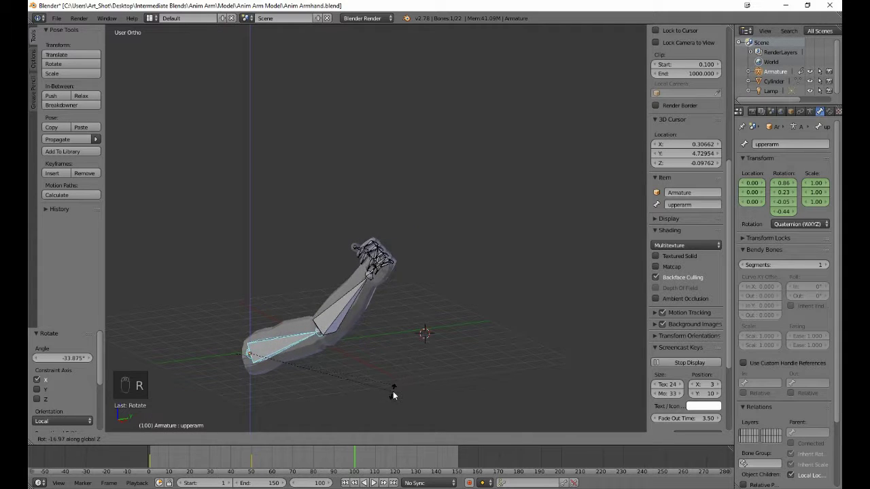
{"action": "left_click", "coordinate": [392, 395]}
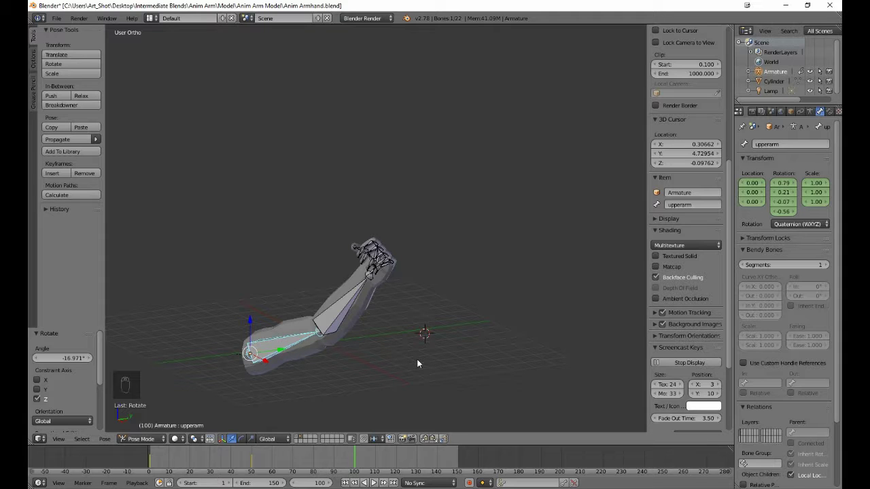
{"action": "key", "text": "ctrl+z"}
{"action": "key", "text": "r"}
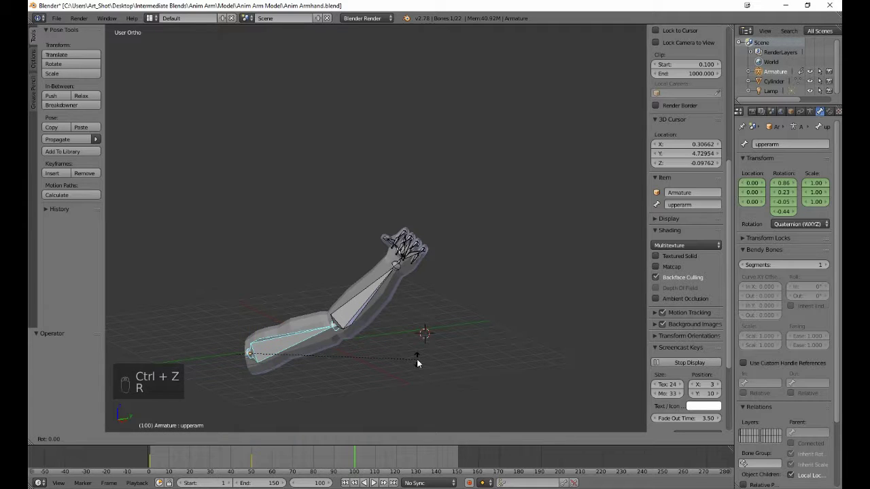
{"action": "key", "text": "x"}
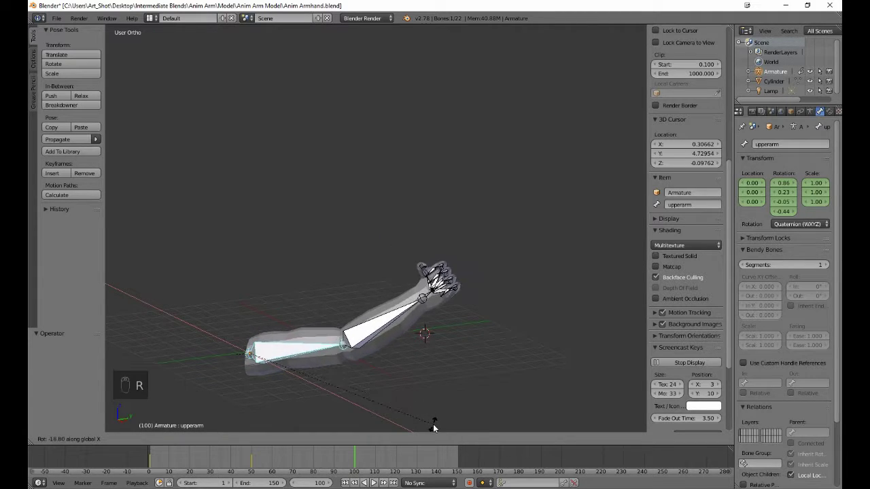
{"action": "right_click", "coordinate": [434, 426]}
Lower the upper arm by rotating the upperarm bone about -19° around its local X axis.
{"action": "key", "text": "r"}
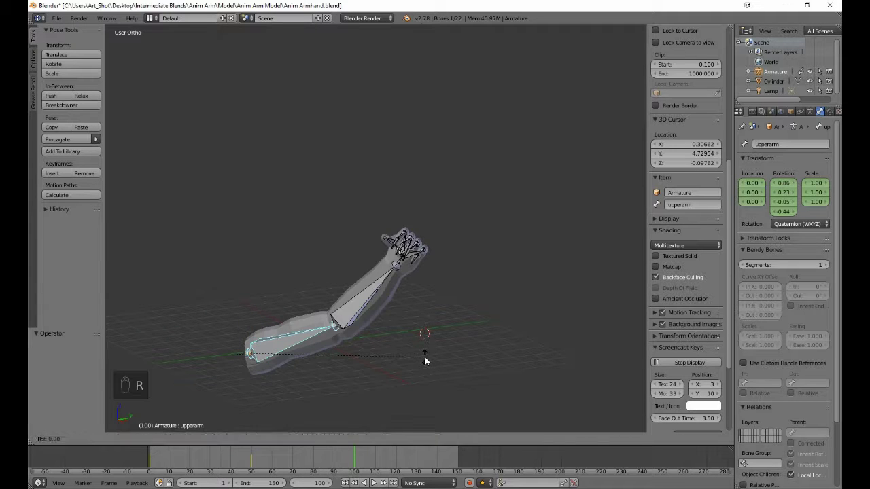
{"action": "key", "text": "x"}
{"action": "key", "text": "x"}
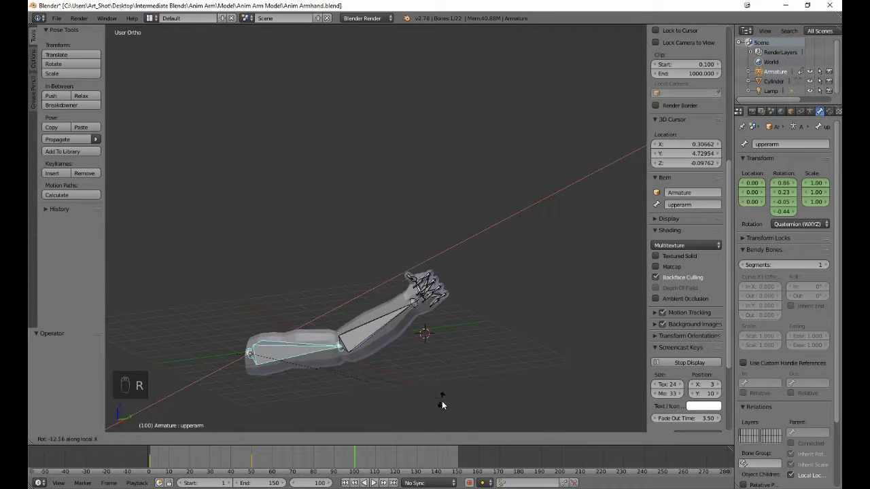
{"action": "left_click", "coordinate": [451, 428]}
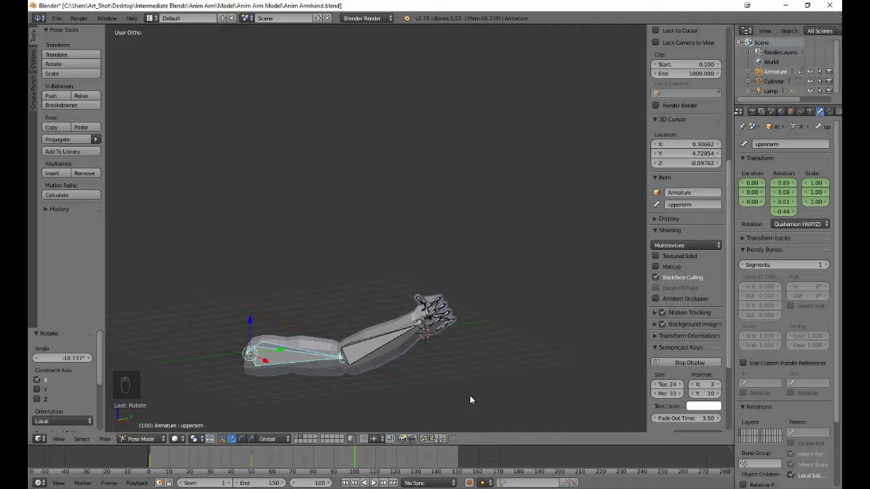
Straighten the forearm by rotating the lowerarm bone about -20° around its local X axis.
{"action": "right_click", "coordinate": [398, 340]}
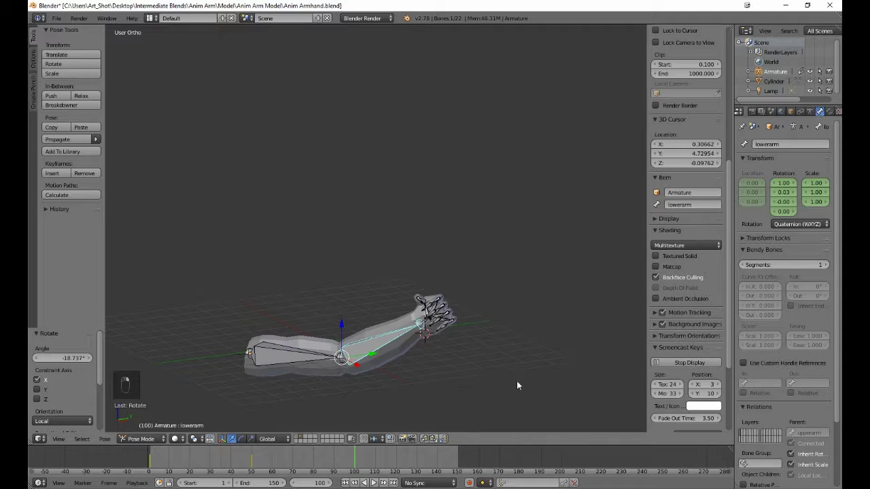
{"action": "key", "text": "r"}
{"action": "key", "text": "x"}
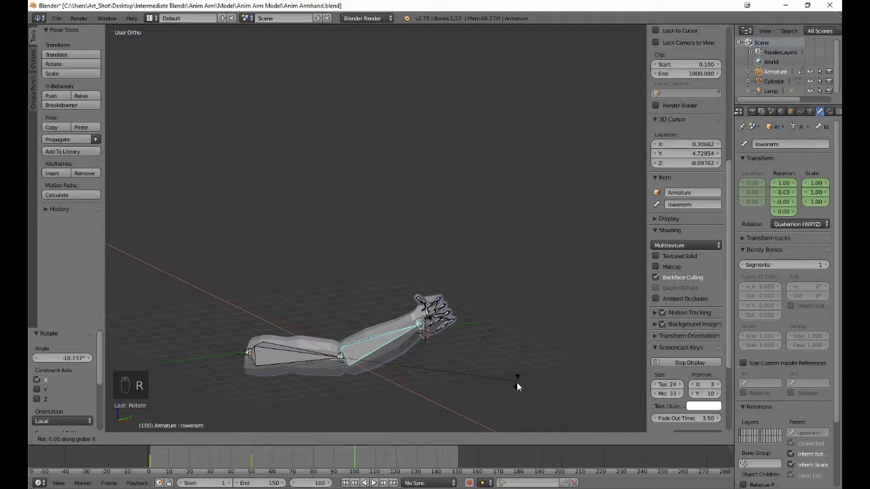
{"action": "key", "text": "x"}
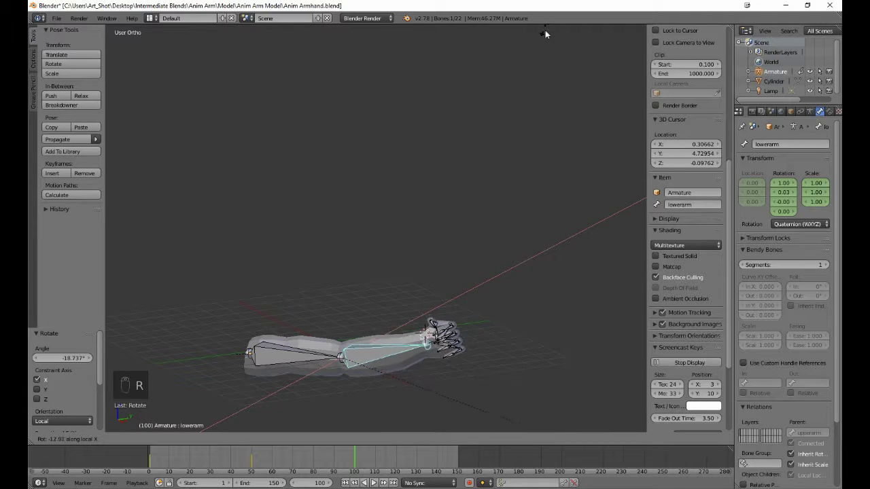
{"action": "left_click", "coordinate": [563, 68]}
Bend the hand by rotating the wrist bone about -13° around its local X axis.
{"action": "scroll", "coordinate": [513, 125], "scroll_direction": "up", "scroll_amount": 5}
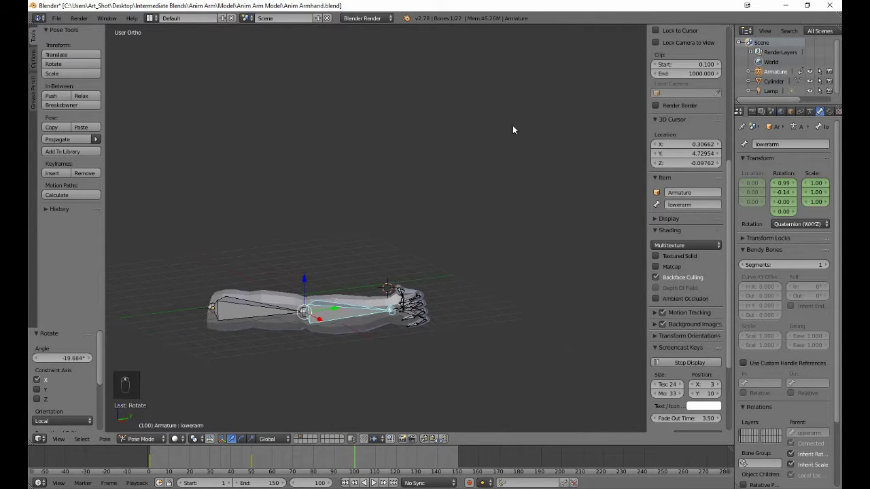
{"action": "middle_click_drag", "start_coordinate": [539, 201], "coordinate": [460, 65], "text": "shift"}
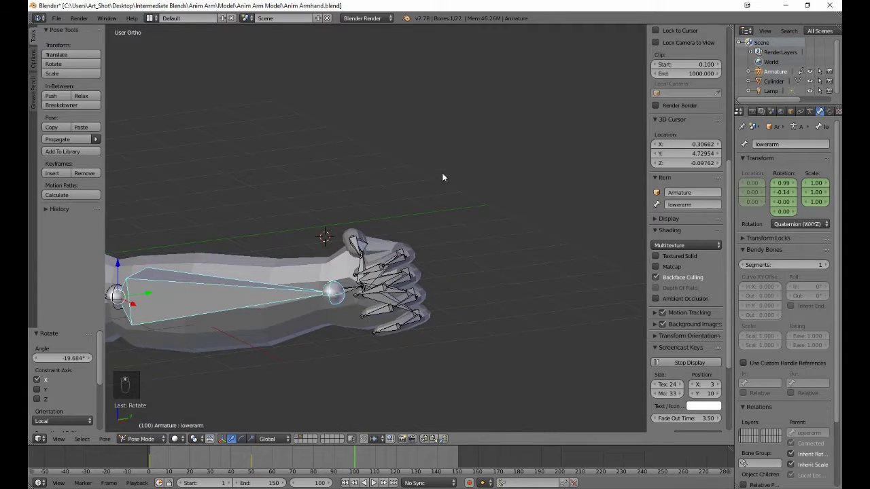
{"action": "scroll", "coordinate": [438, 169], "scroll_direction": "up", "scroll_amount": 2}
{"action": "right_click", "coordinate": [347, 306]}
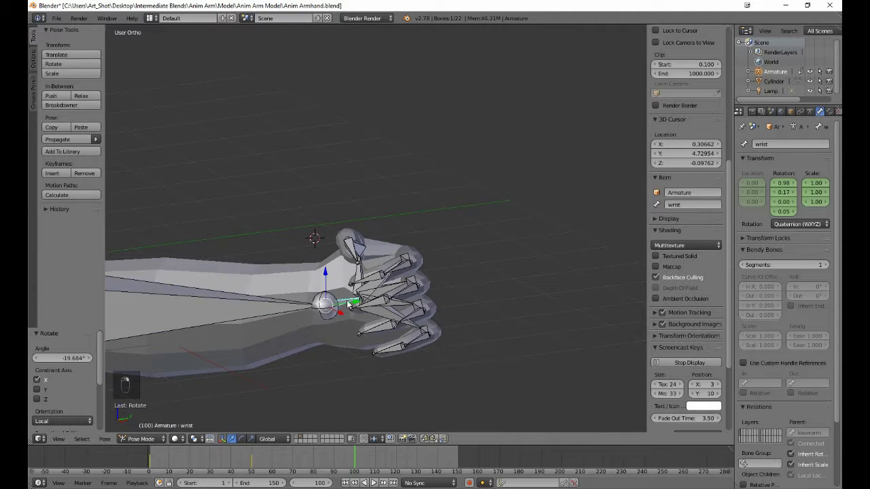
{"action": "key", "text": "r"}
{"action": "key", "text": "x"}
{"action": "key", "text": "x"}
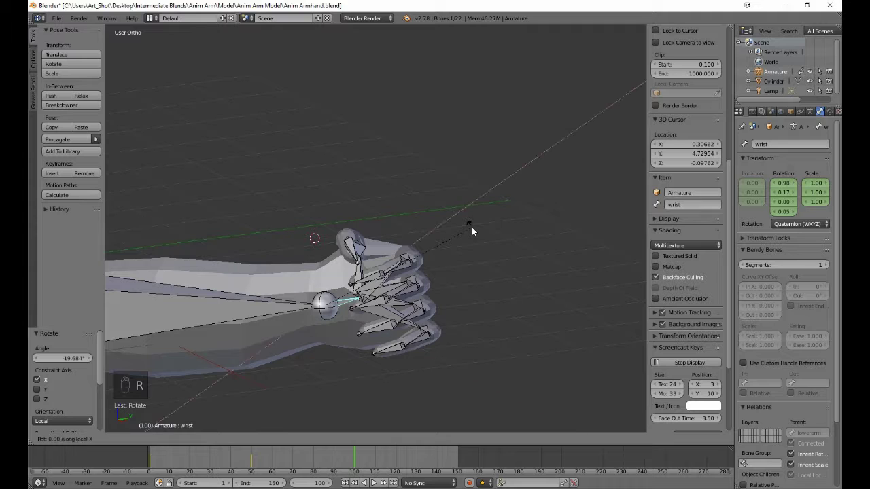
{"action": "left_click", "coordinate": [482, 260]}
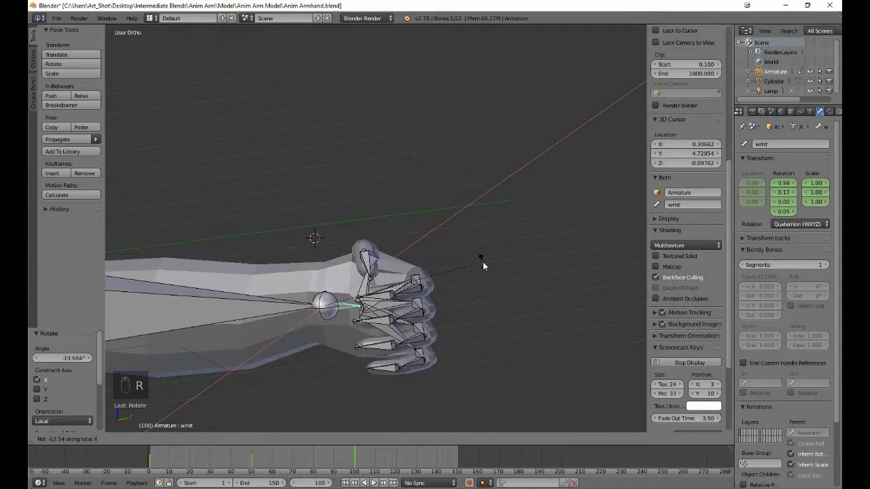
Lift the thumb off the fist by rotating the thumb_1 bone about 20° around its local X axis.
{"action": "middle_click_drag", "start_coordinate": [483, 275], "coordinate": [450, 274]}
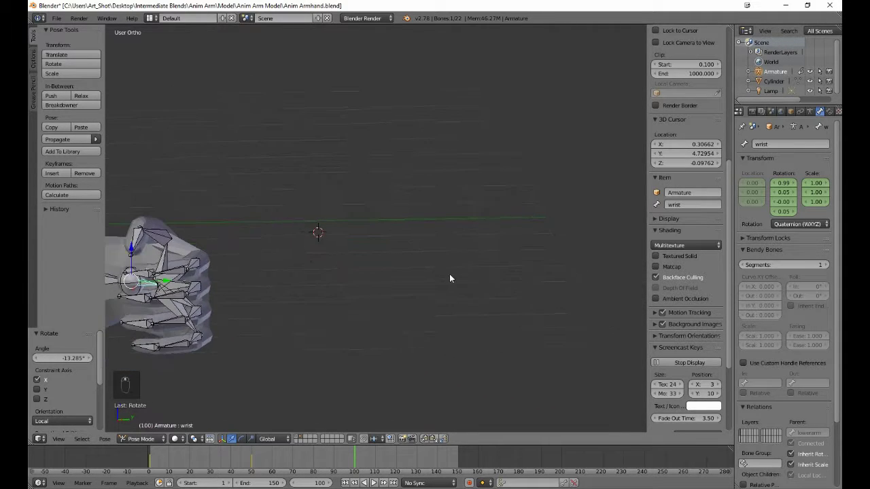
{"action": "right_click", "coordinate": [154, 240]}
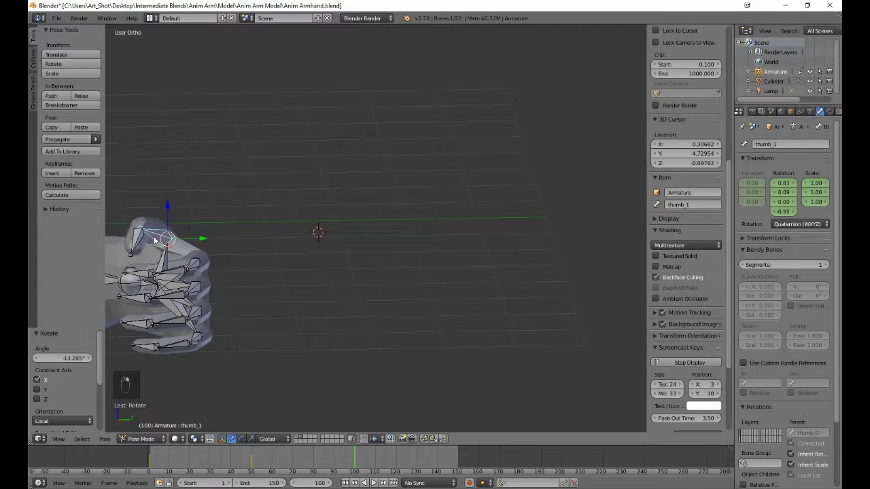
{"action": "key", "text": "r"}
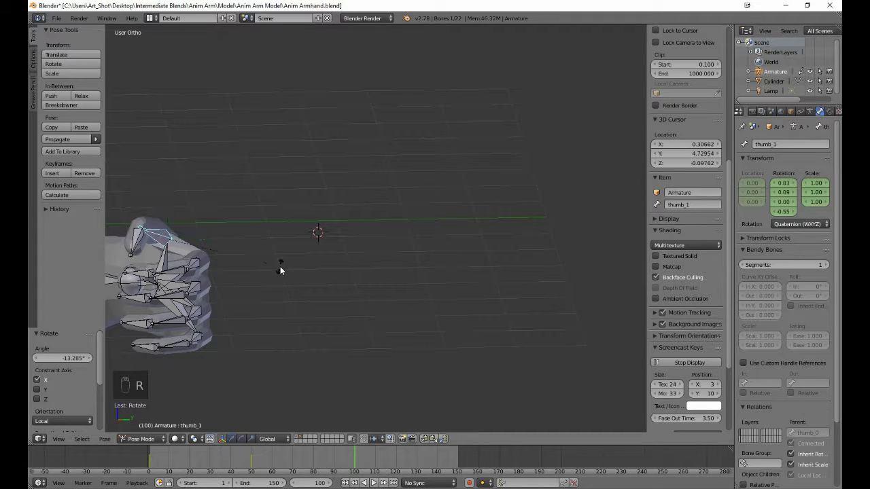
{"action": "key", "text": "x"}
{"action": "key", "text": "x"}
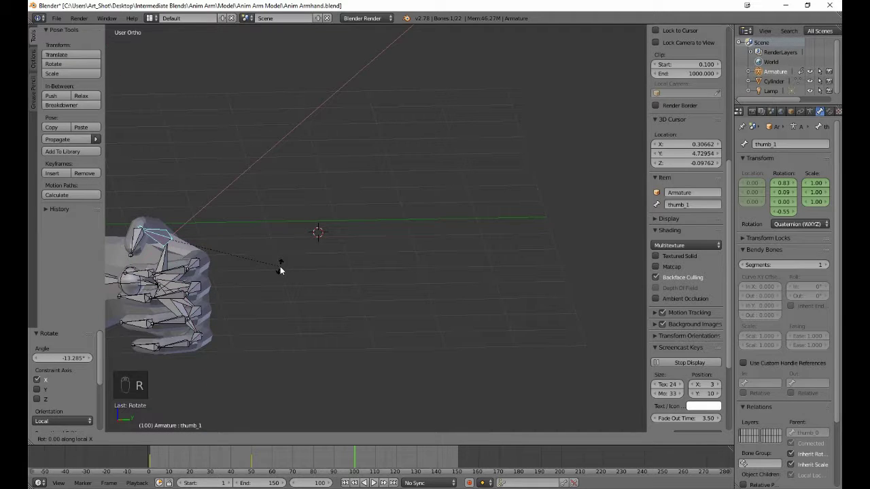
{"action": "left_click", "coordinate": [262, 303]}
Raise the thumb further by rotating the thumb_1 bone about 28° in the plane of the right orthographic view.
{"action": "key", "text": "KP_1"}
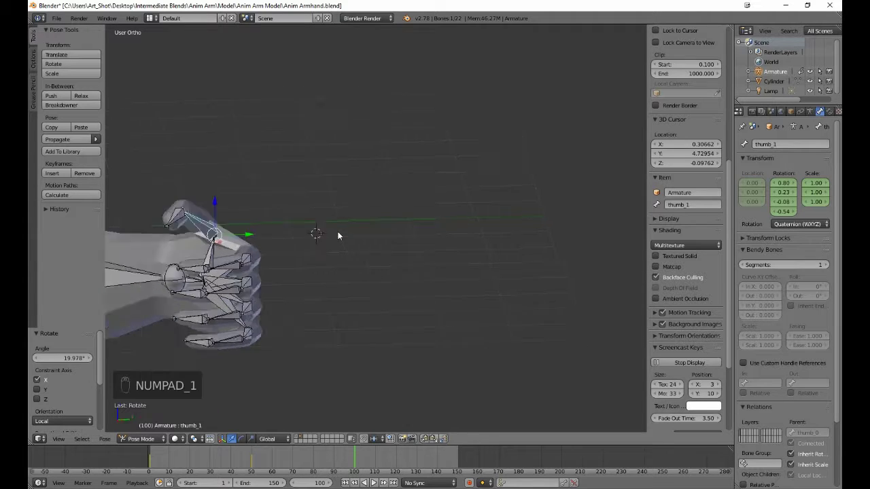
{"action": "scroll", "coordinate": [338, 236], "scroll_direction": "up", "scroll_amount": 5}
{"action": "key", "text": "KP_3"}
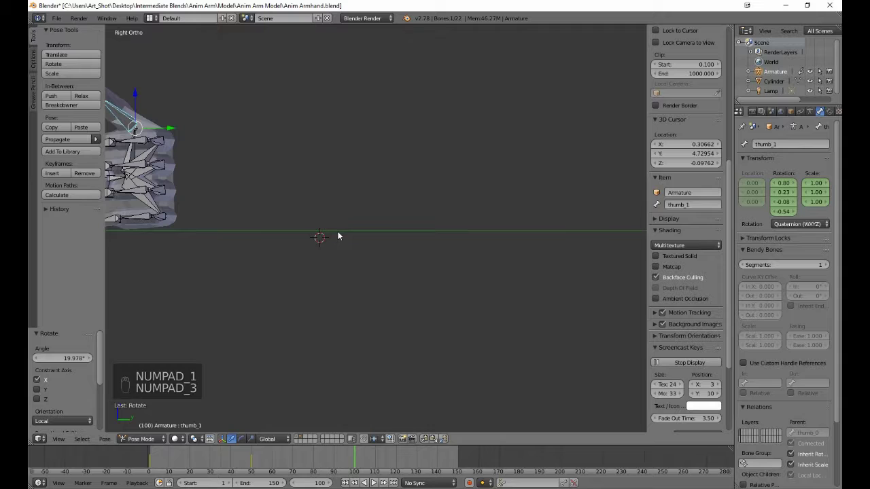
{"action": "middle_click_drag", "start_coordinate": [188, 210], "coordinate": [365, 317], "text": "shift"}
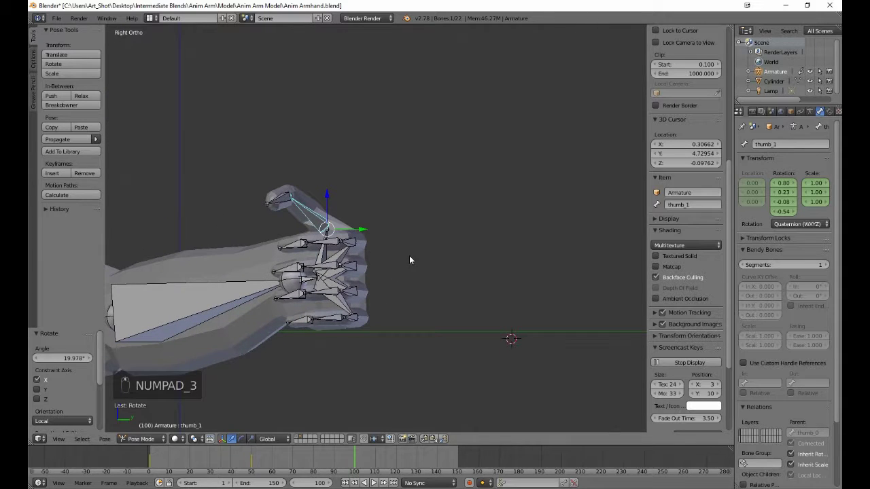
{"action": "key", "text": "r"}
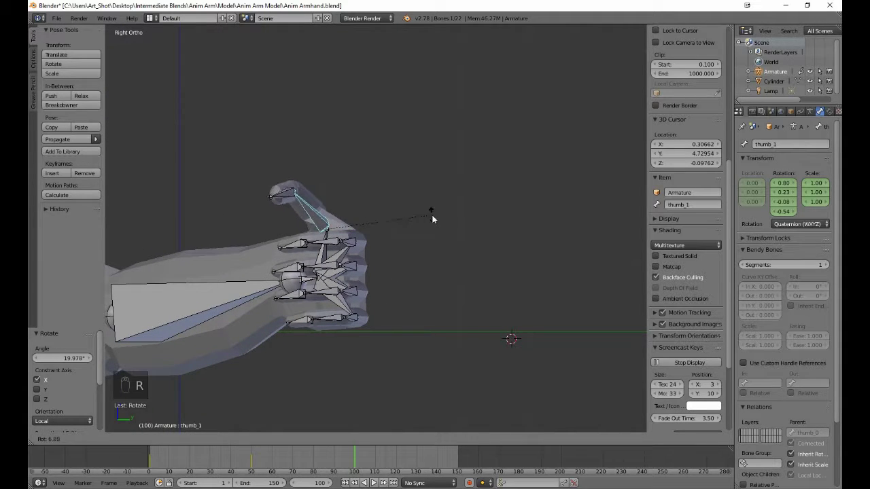
{"action": "left_click", "coordinate": [448, 258]}
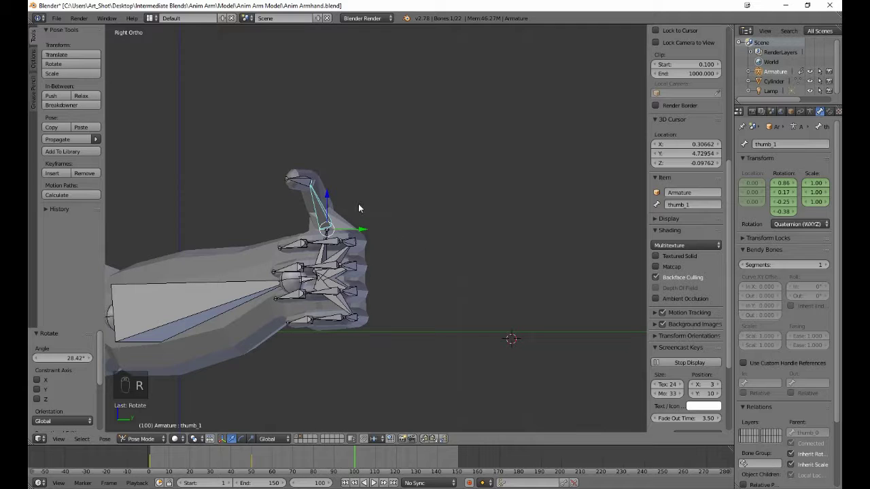
Straighten the thumb tip by rotating the thumb_2 bone about 47° in the plane of the right orthographic view.
{"action": "right_click", "coordinate": [314, 180]}
{"action": "key", "text": "r"}
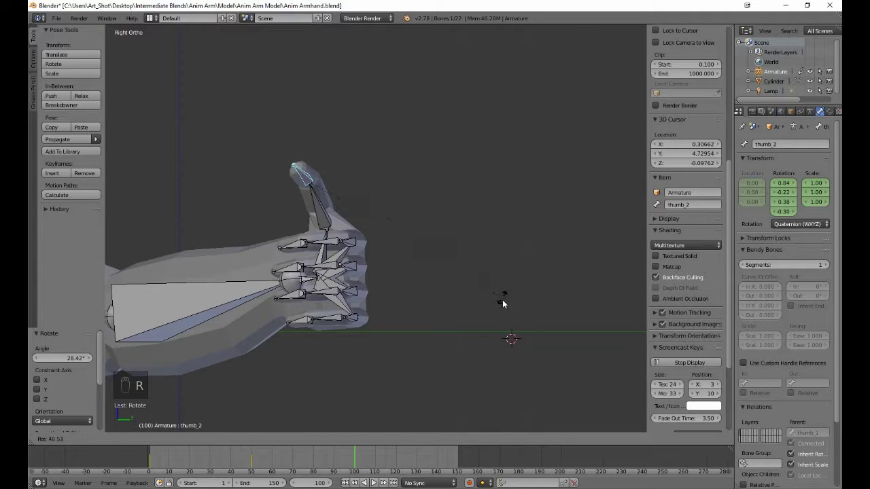
{"action": "left_click", "coordinate": [511, 338]}
Align the thumb tip with the thumb by rotating the thumb_2 bone about 24° around its local X axis.
{"action": "scroll", "coordinate": [418, 268], "scroll_direction": "up", "scroll_amount": 5}
{"action": "middle_click_drag", "start_coordinate": [418, 269], "coordinate": [502, 272]}
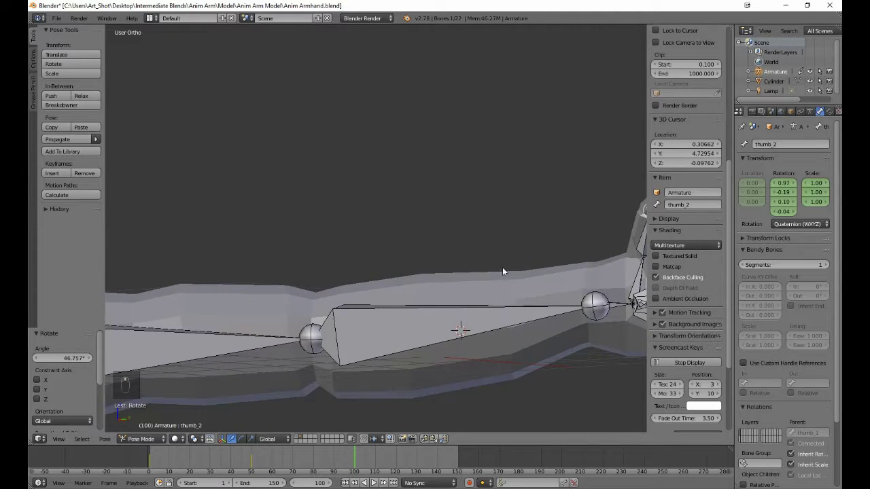
{"action": "scroll", "coordinate": [502, 272], "scroll_direction": "down", "scroll_amount": 5}
{"action": "middle_click_drag", "start_coordinate": [447, 277], "coordinate": [502, 280]}
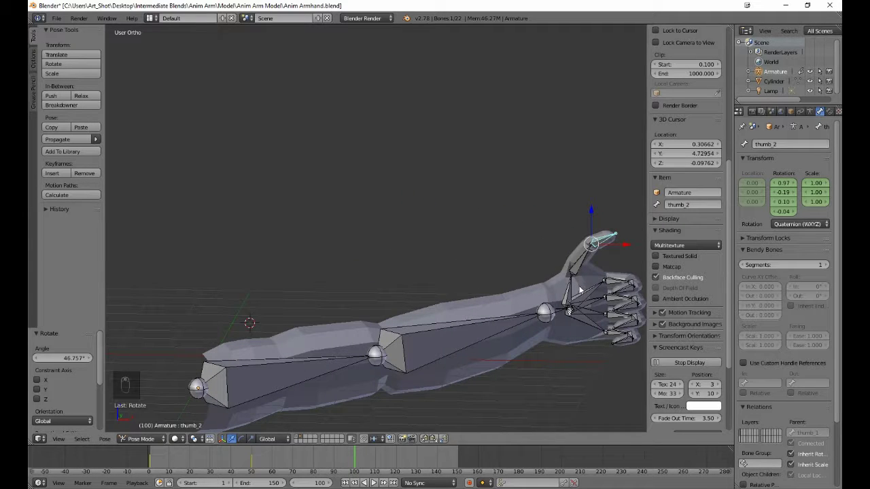
{"action": "key", "text": "r"}
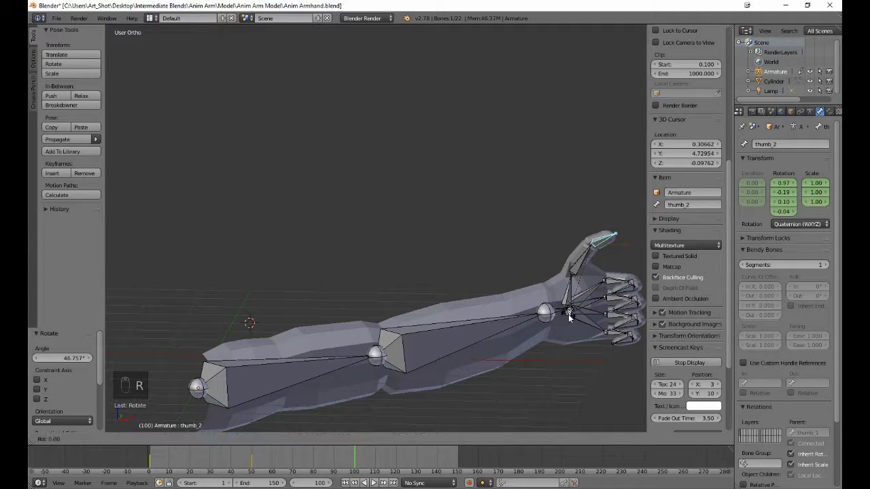
{"action": "key", "text": "x"}
{"action": "key", "text": "x"}
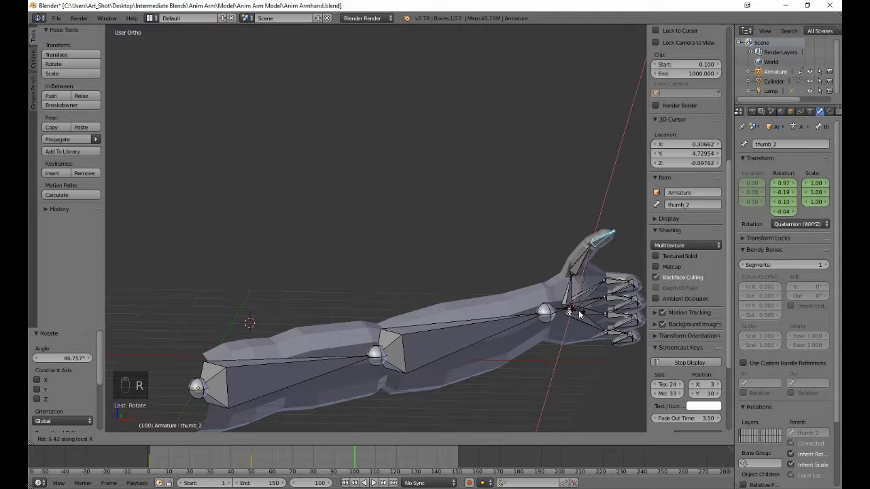
{"action": "left_click", "coordinate": [568, 255]}
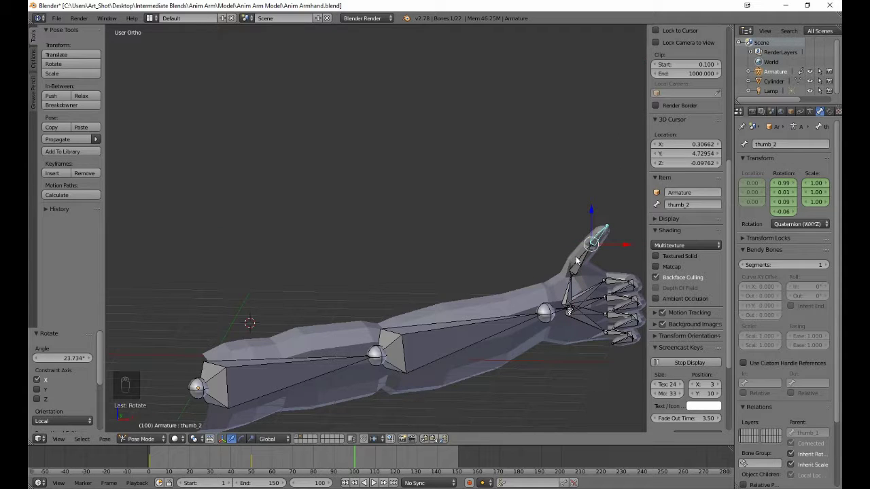
Bring the thumb upright by rotating the thumb_1 bone about 24° around its local X axis.
{"action": "right_click", "coordinate": [581, 263]}
{"action": "key", "text": "r"}
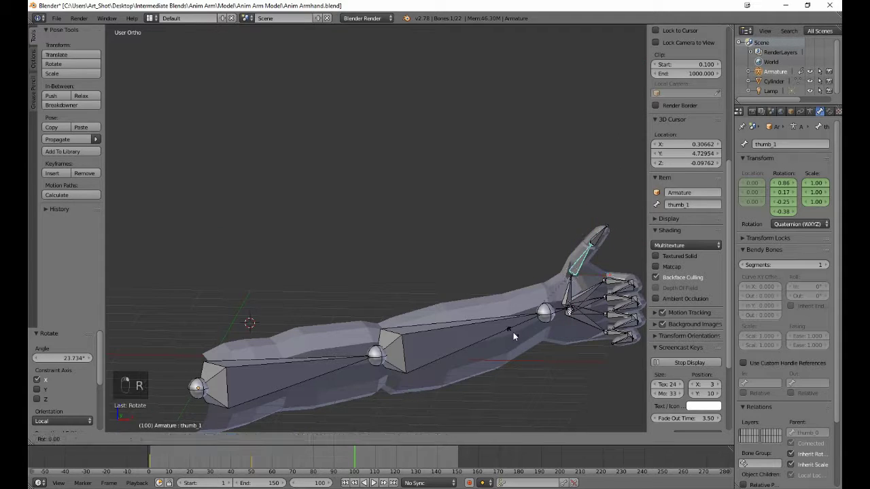
{"action": "key", "text": "x"}
{"action": "key", "text": "x"}
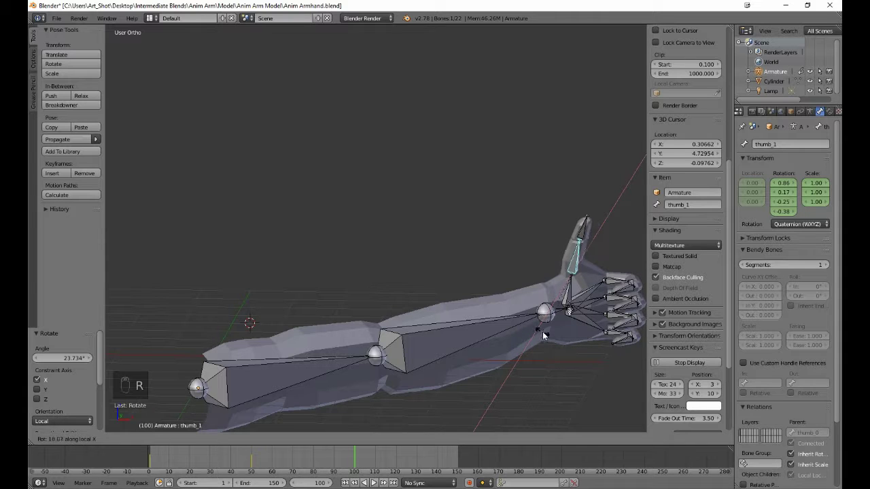
{"action": "left_click", "coordinate": [551, 334]}
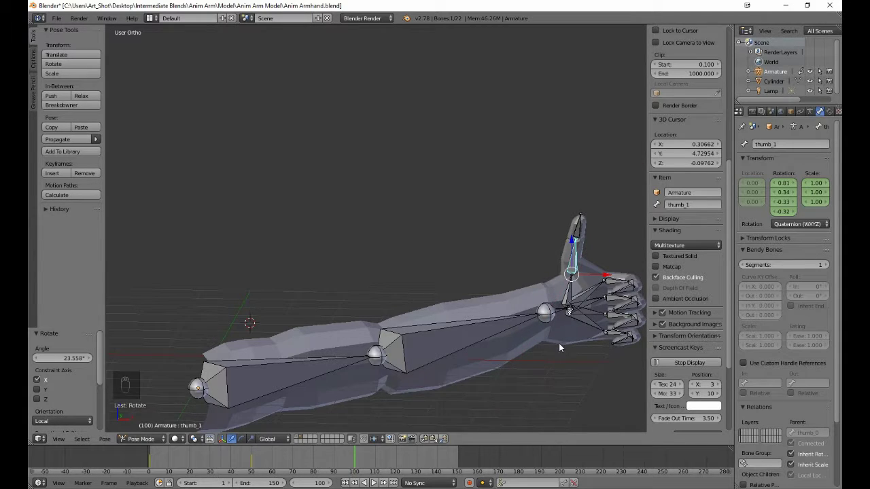
Adjust the thumb tip by rotating the thumb_2 bone about -9° around the global X axis.
{"action": "middle_click_drag", "start_coordinate": [559, 343], "coordinate": [486, 349]}
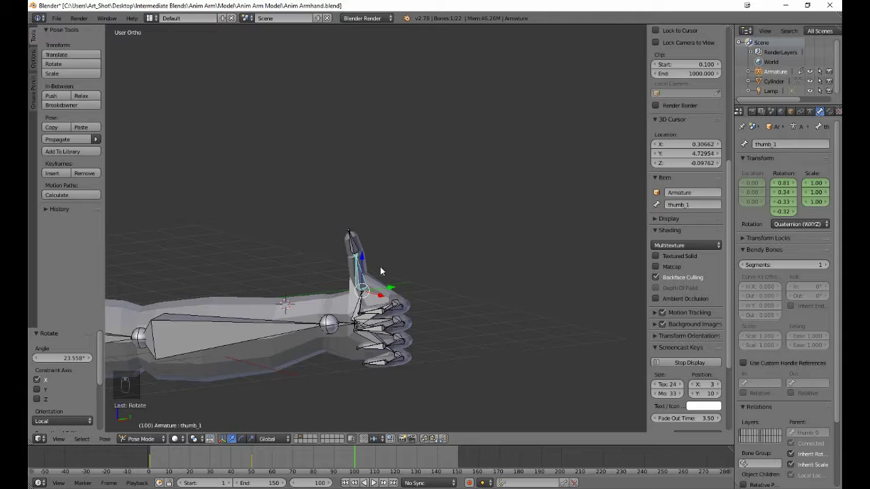
{"action": "right_click", "coordinate": [352, 249]}
{"action": "key", "text": "r"}
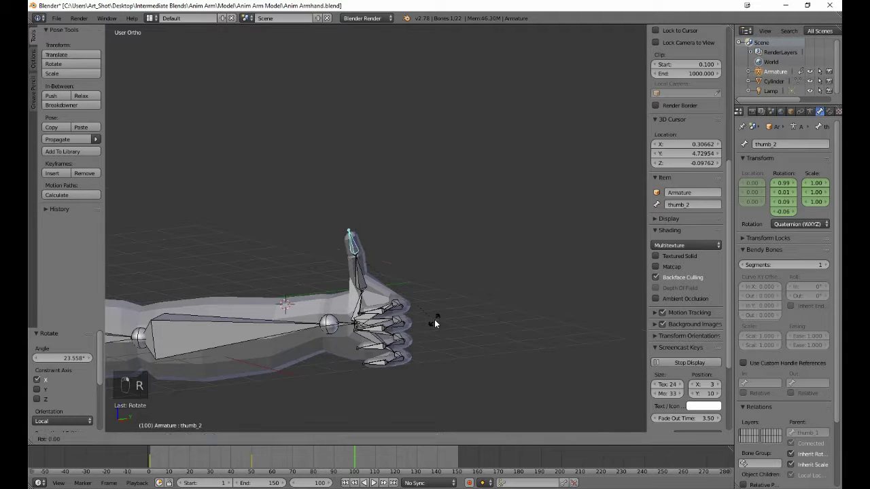
{"action": "key", "text": "x"}
{"action": "left_click", "coordinate": [426, 337]}
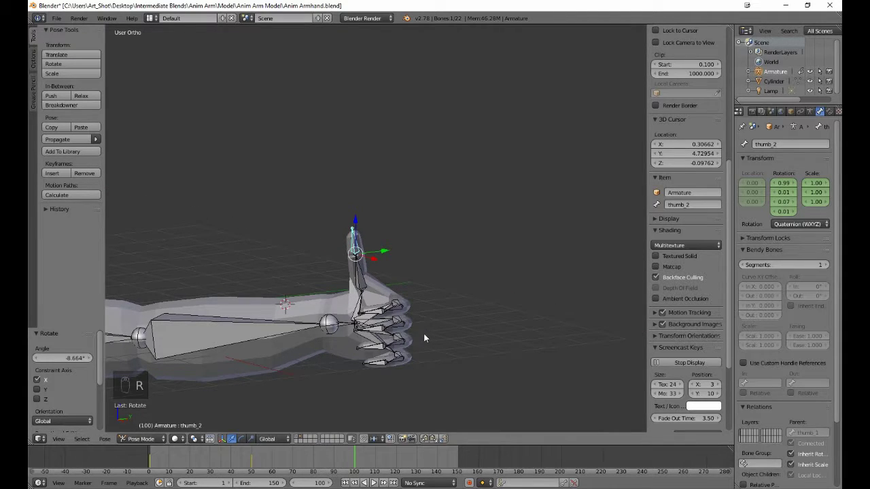
Insert a LocRotScale keyframe for all of the armature's bones at frame 100 to store the thumbs-up pose.
{"action": "key", "text": "KP_3"}
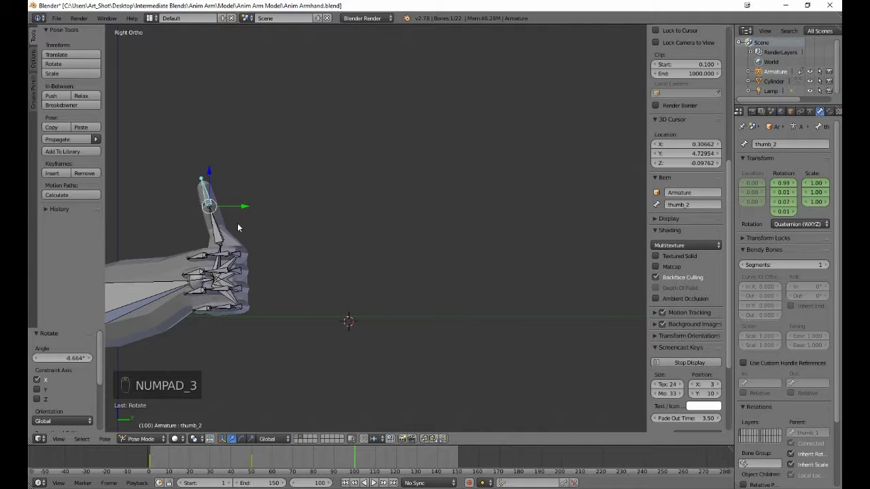
{"action": "key", "text": "a"}
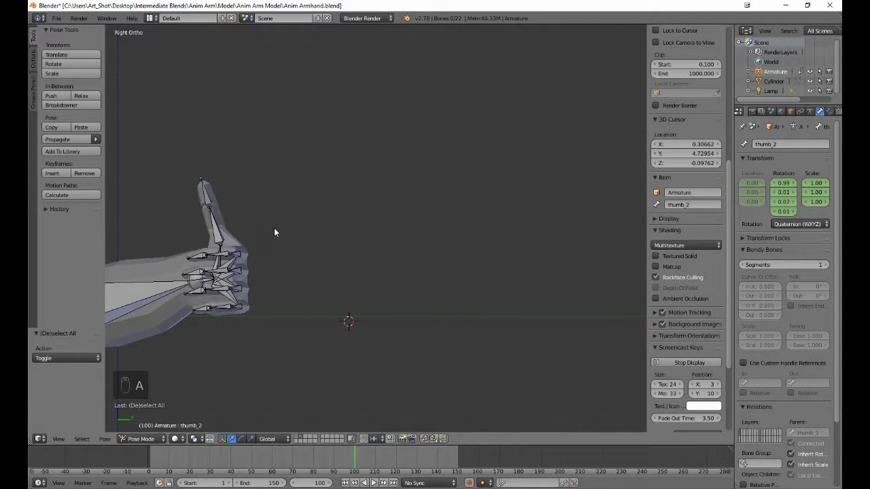
{"action": "key", "text": "a"}
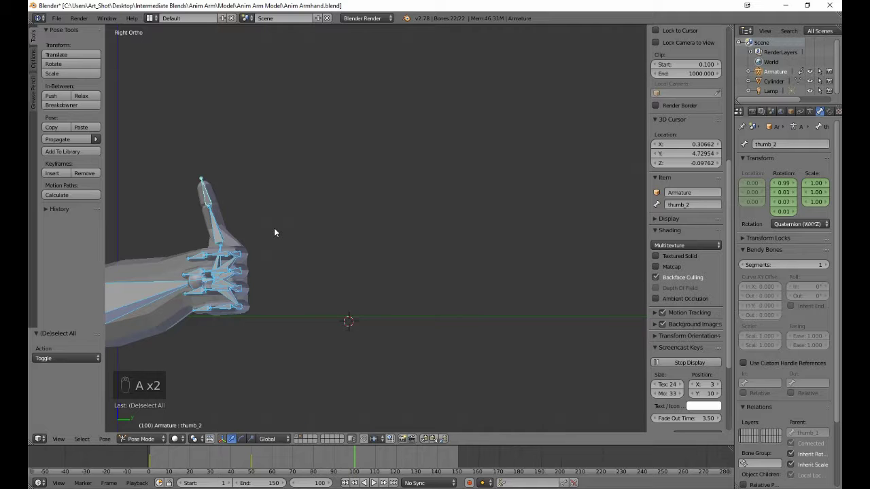
{"action": "key", "text": "i"}
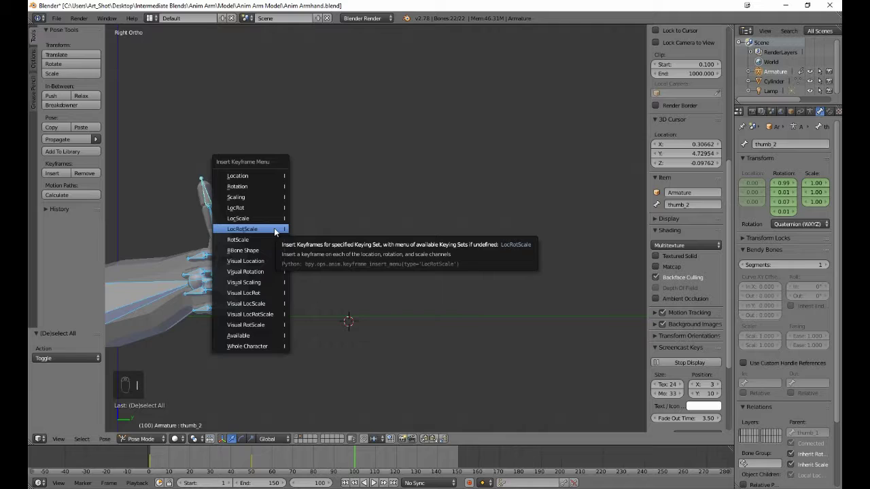
{"action": "left_click", "coordinate": [275, 230]}
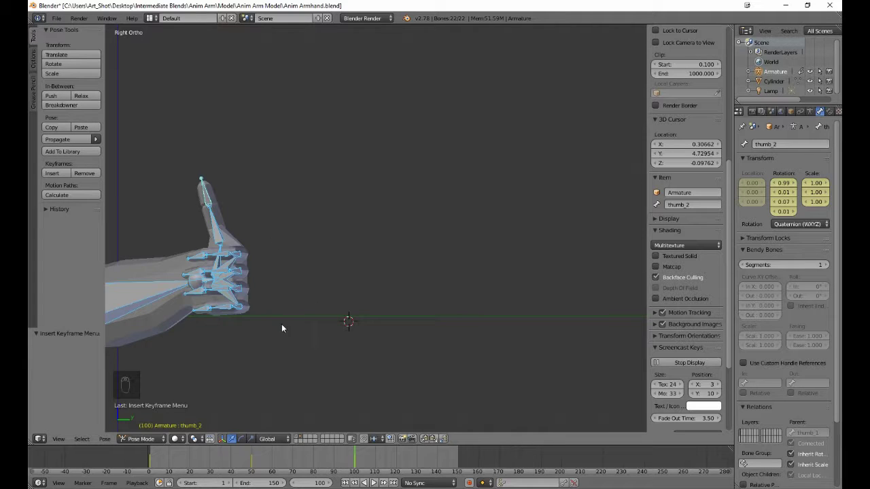
Set the animation's end frame to 100.
{"action": "left_click", "coordinate": [272, 483]}
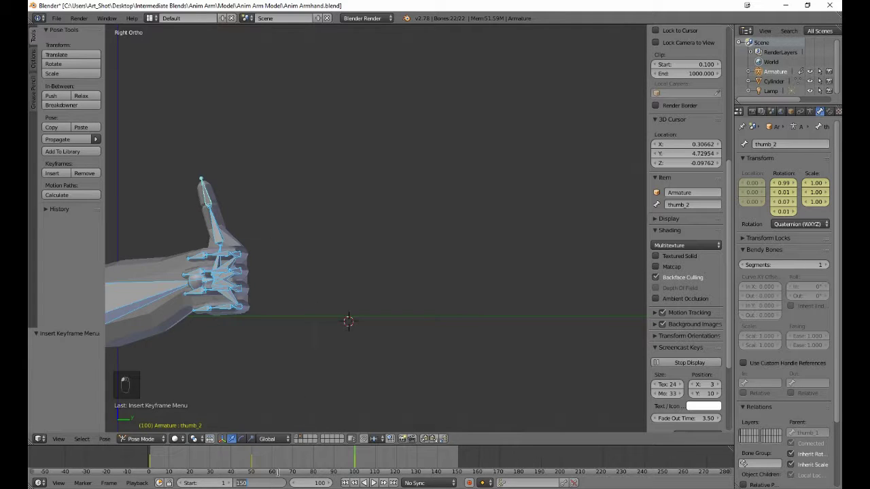
{"action": "type", "text": "100"}
{"action": "key", "text": "Return"}
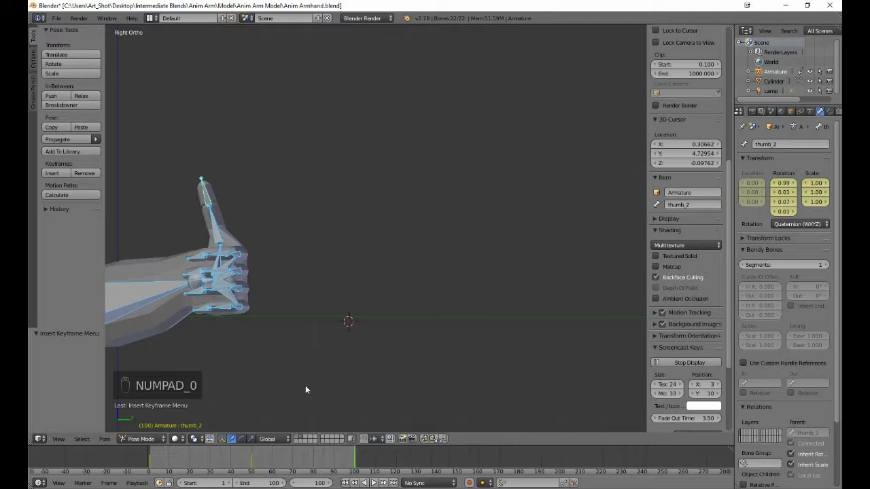
Play the whole arm animation from the first frame and turn off the armature's X-Ray display during playback.
{"action": "scroll", "coordinate": [306, 286], "scroll_direction": "down", "scroll_amount": 3}
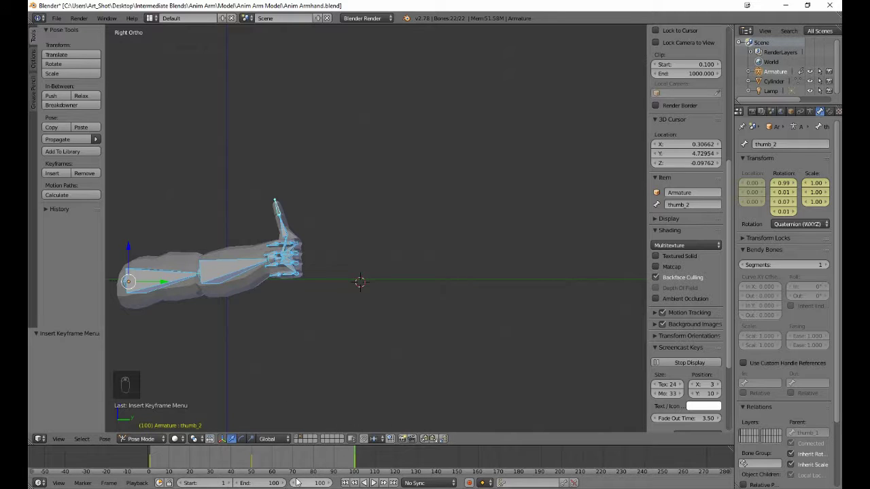
{"action": "left_click", "coordinate": [345, 483]}
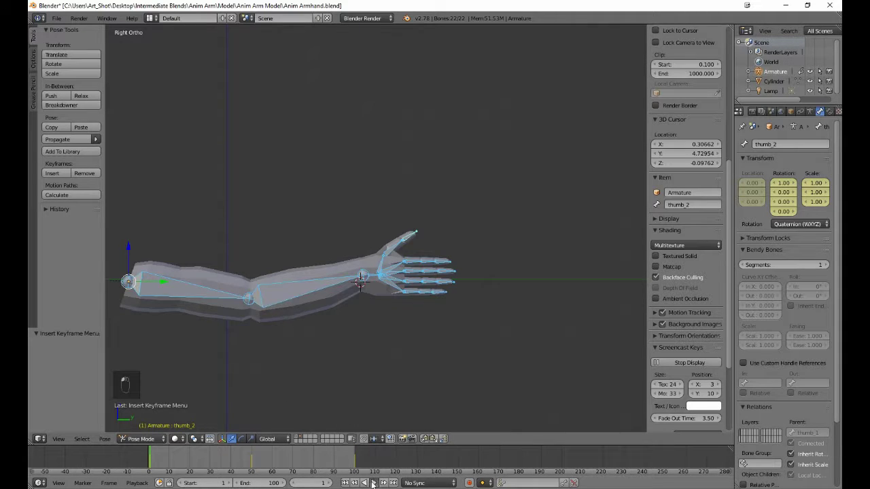
{"action": "left_click", "coordinate": [372, 483]}
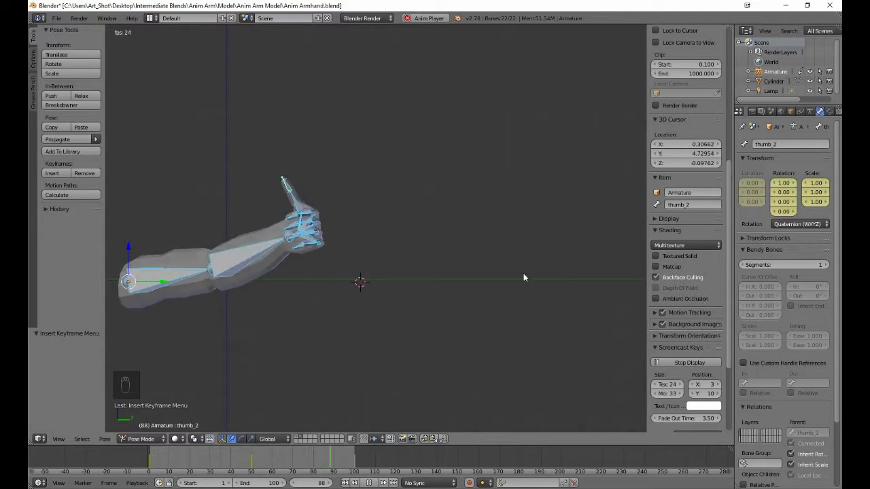
{"action": "left_click", "coordinate": [810, 112]}
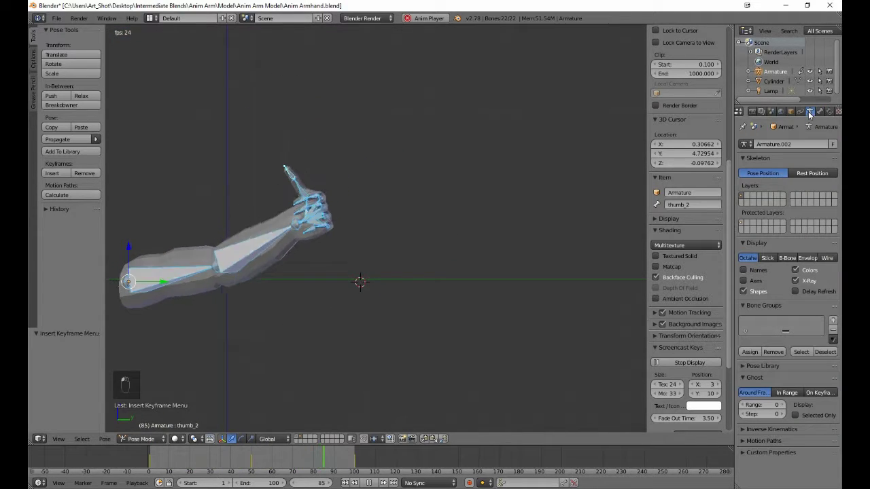
{"action": "left_click", "coordinate": [812, 282]}
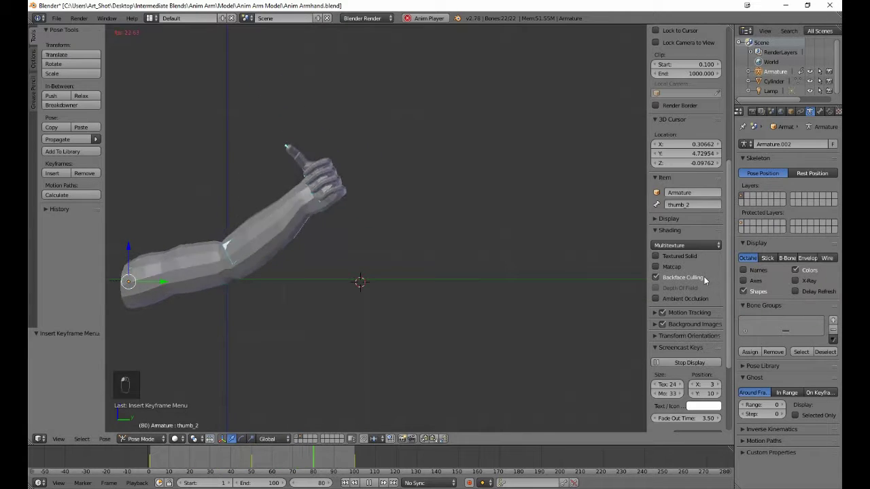